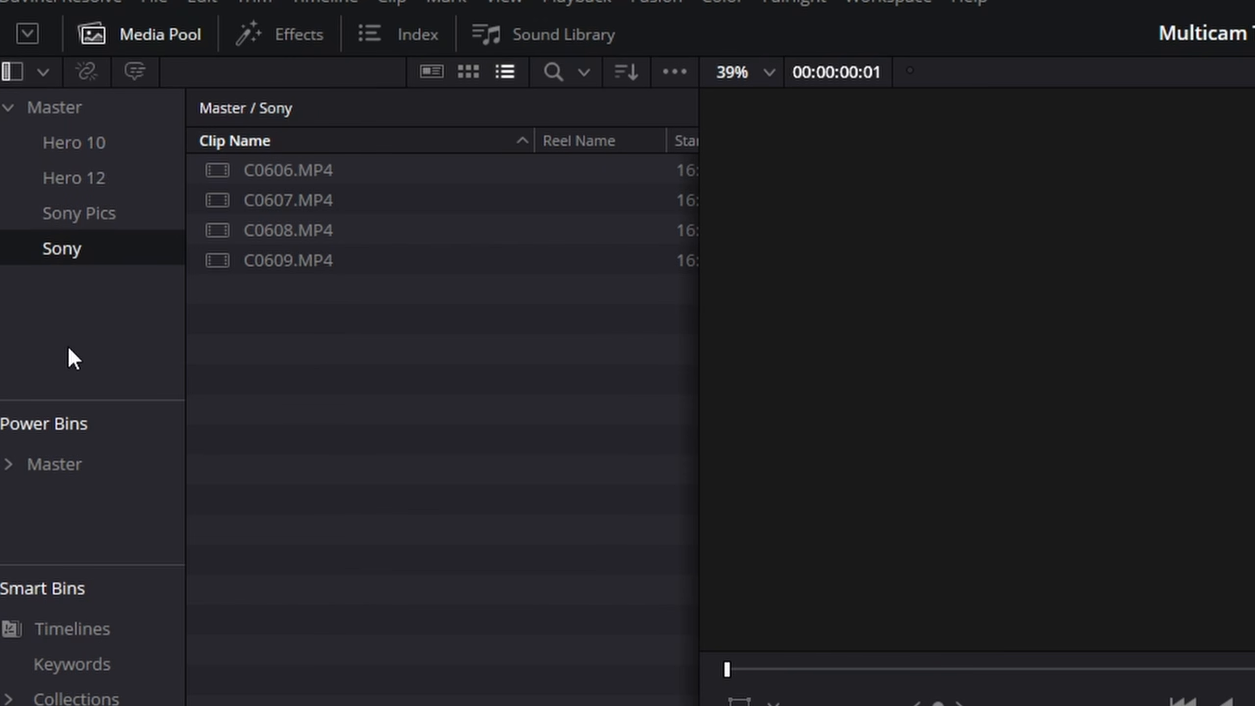
# Step: Start a new timeline from the Master bin and name it Multicam - Ride
pyautogui.click(67, 140)
pyautogui.keyDown('ctrl'); pyautogui.click(77, 173); pyautogui.keyUp('ctrl')
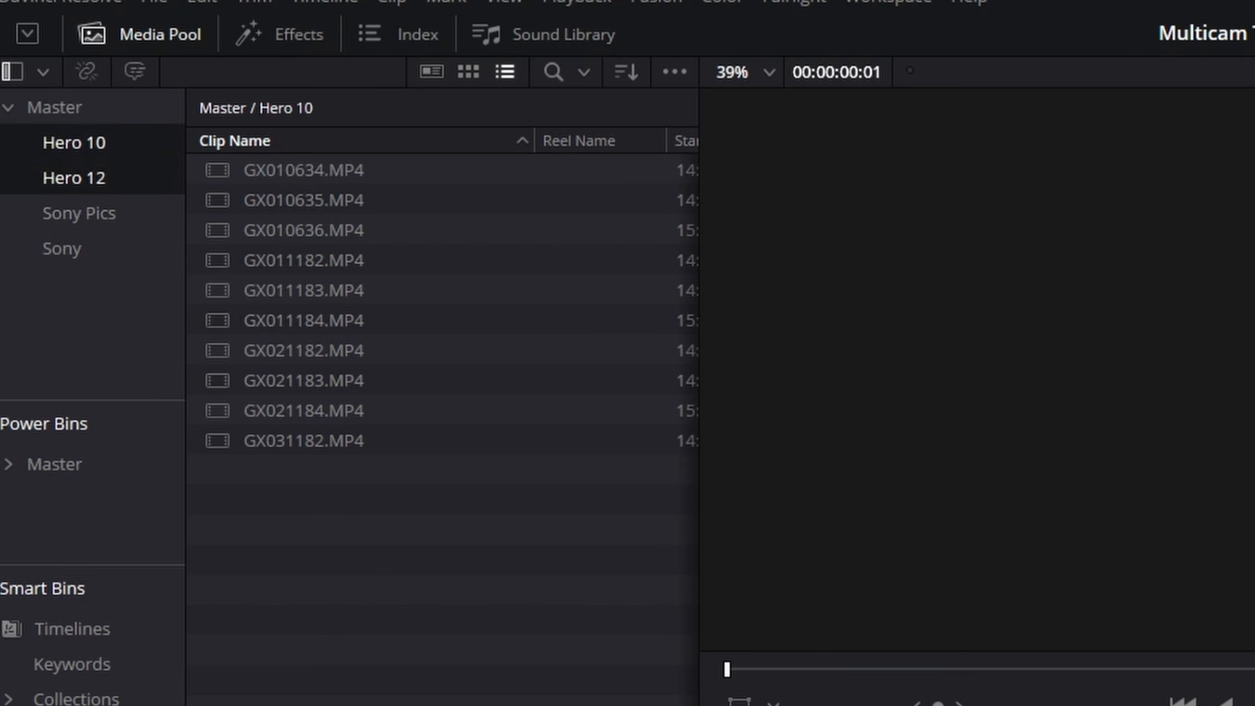
pyautogui.click(86, 344)
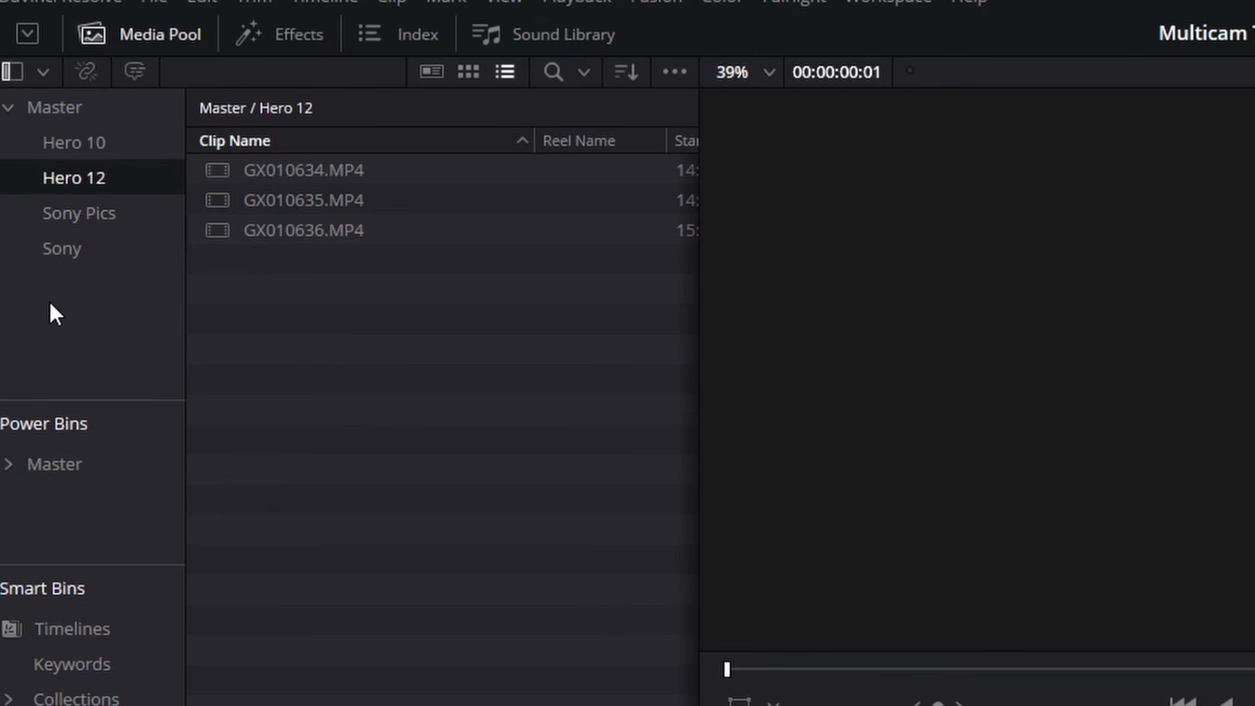
pyautogui.click(44, 109)
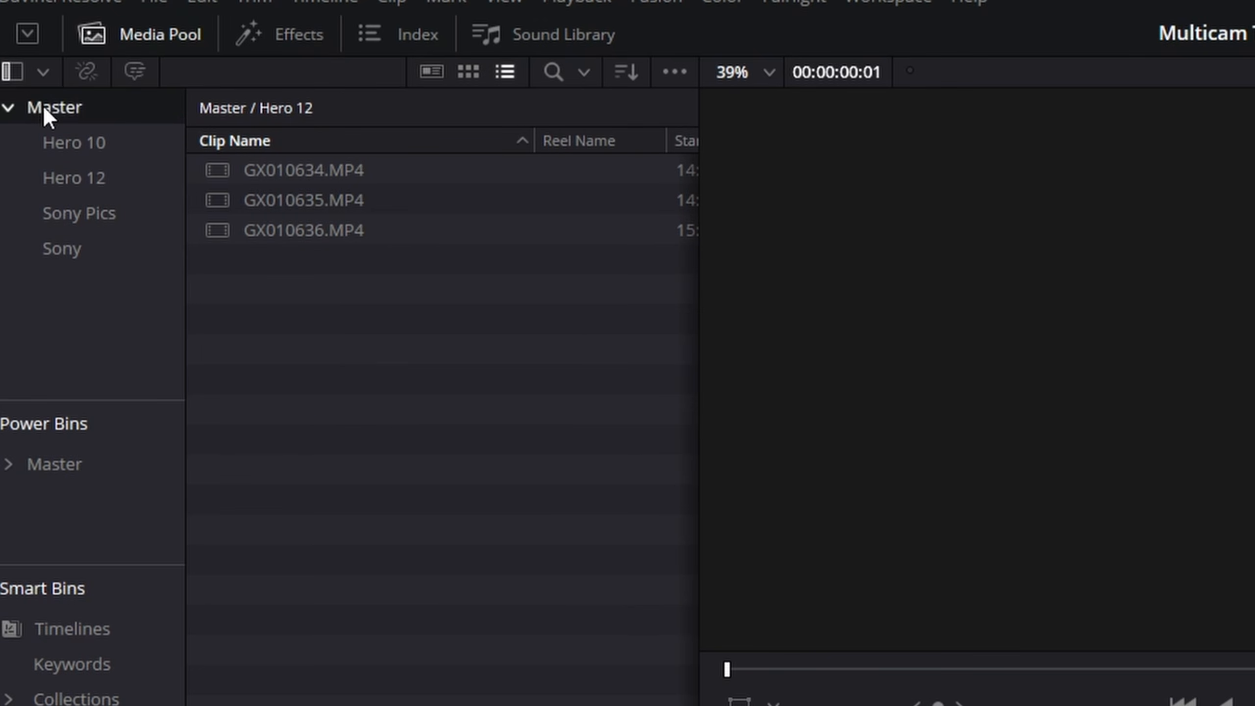
pyautogui.rightClick(298, 355)
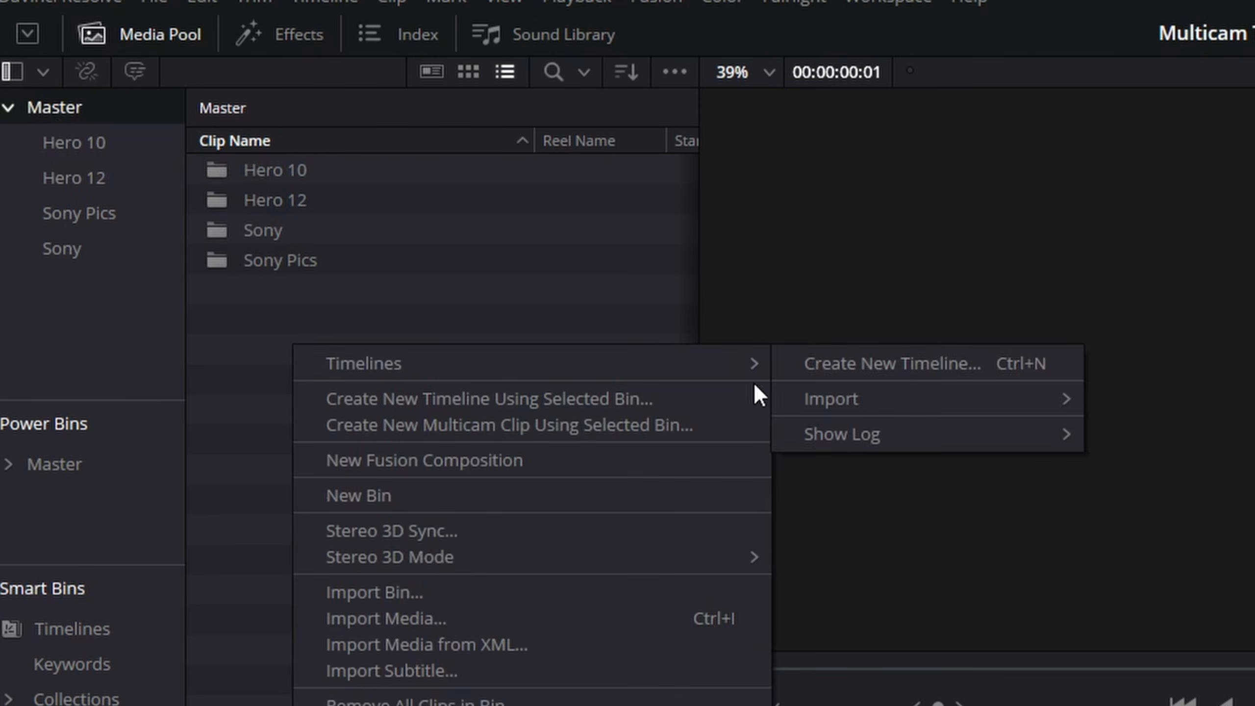
pyautogui.moveTo(731, 353)
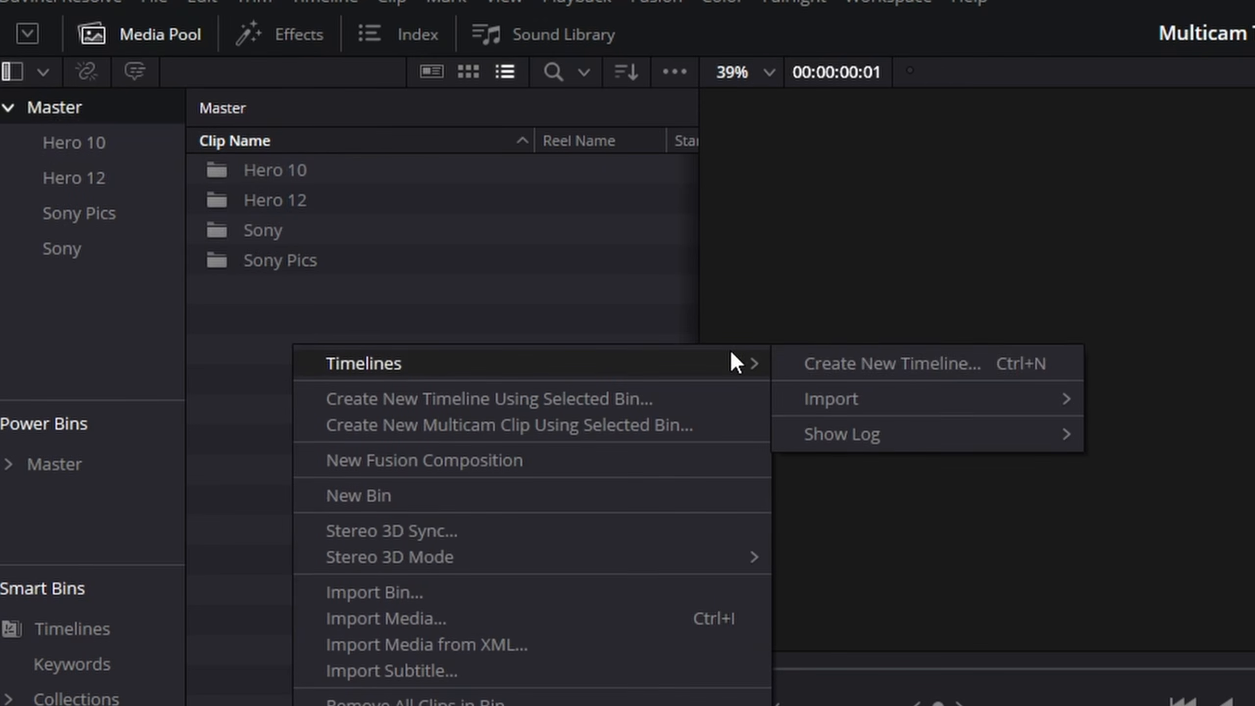
pyautogui.click(1049, 374)
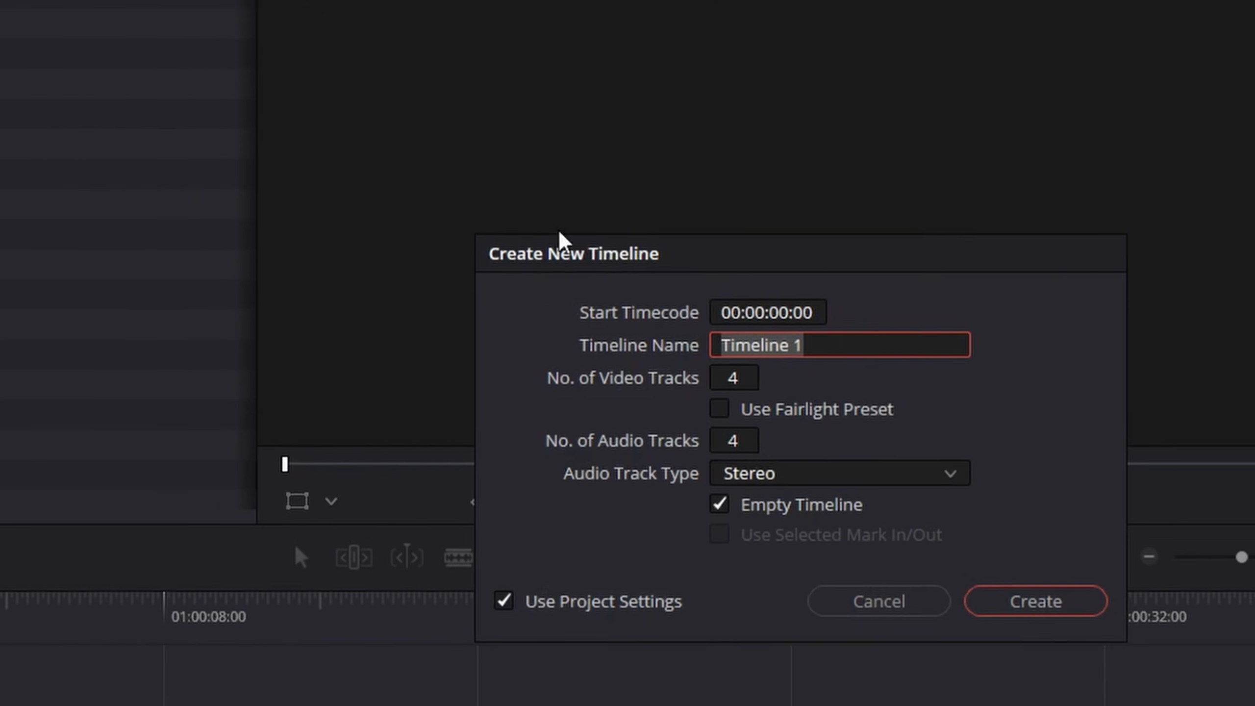
pyautogui.press('BackSpace')
pyautogui.write('Multicam - Ride')
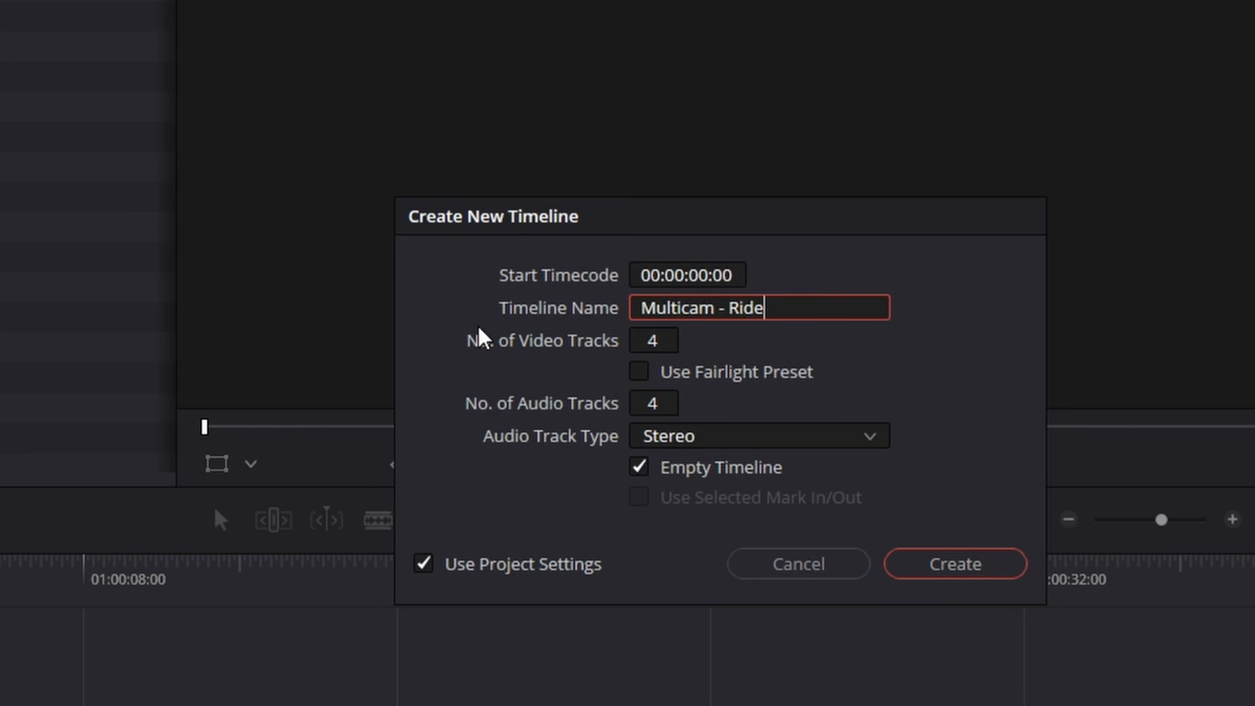
# Step: Set the timeline to 2 video tracks and 2 audio tracks and create it
pyautogui.click(646, 344)
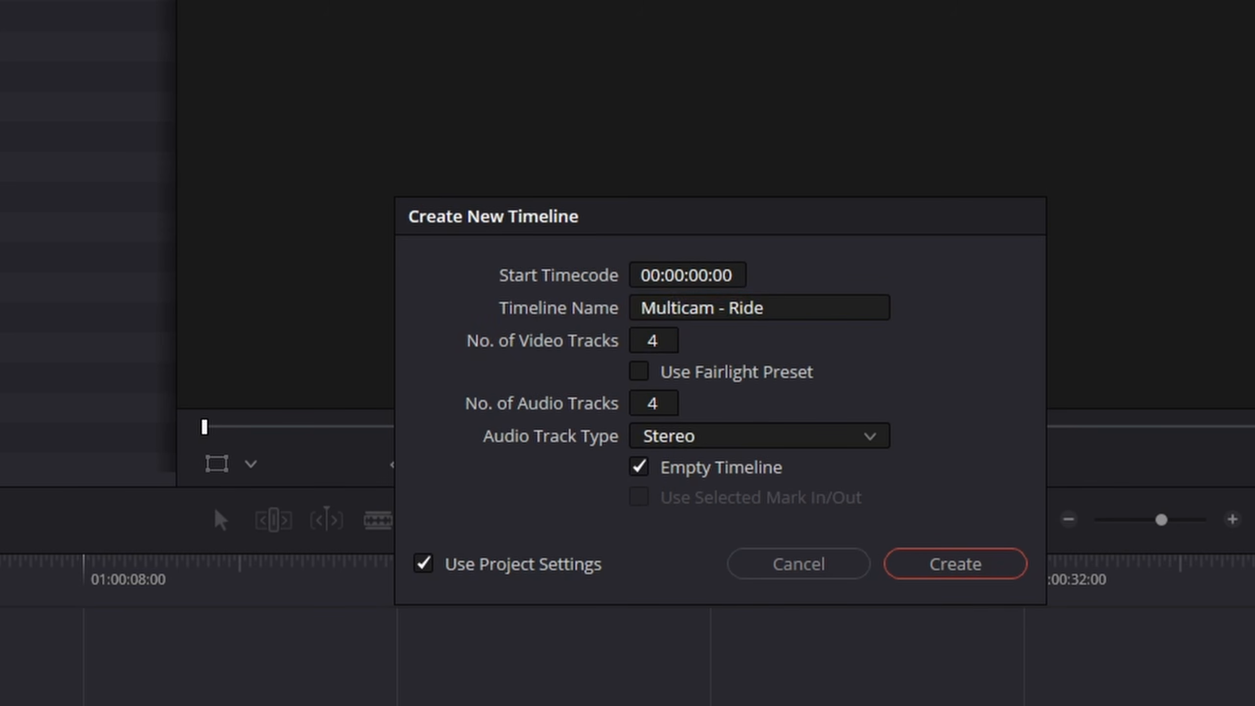
pyautogui.write('2')
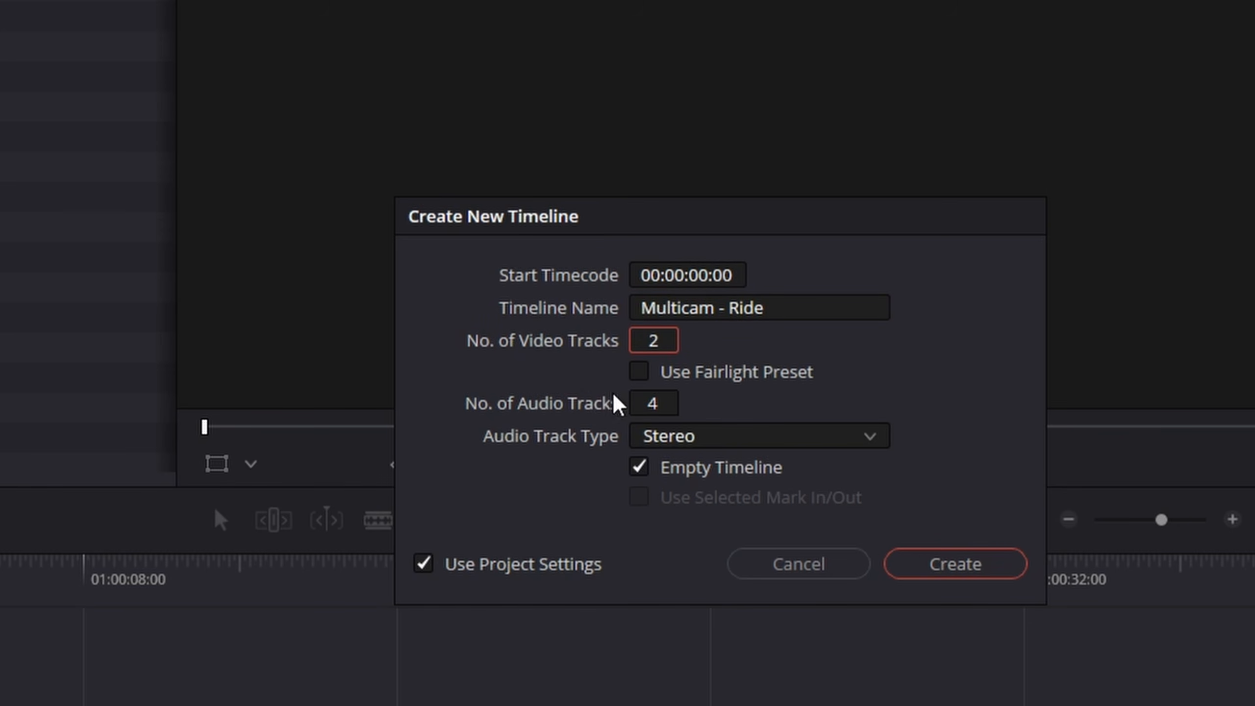
pyautogui.click(653, 405)
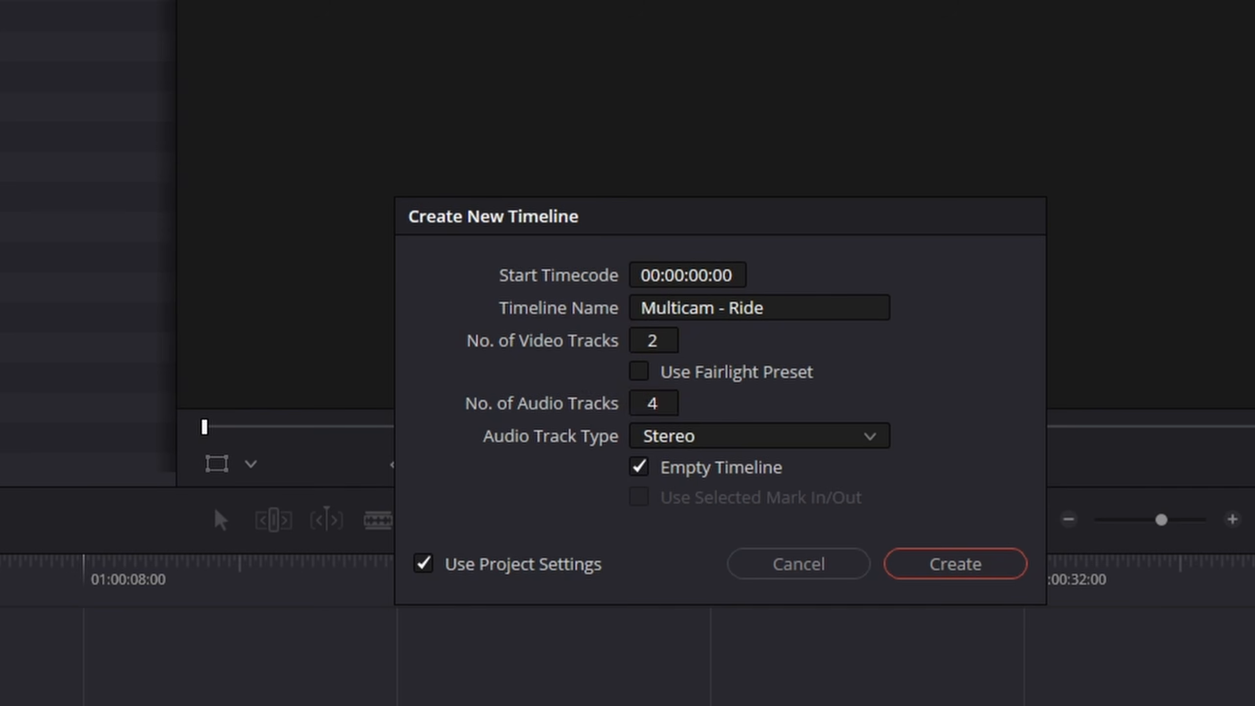
pyautogui.press('BackSpace')
pyautogui.write('2')
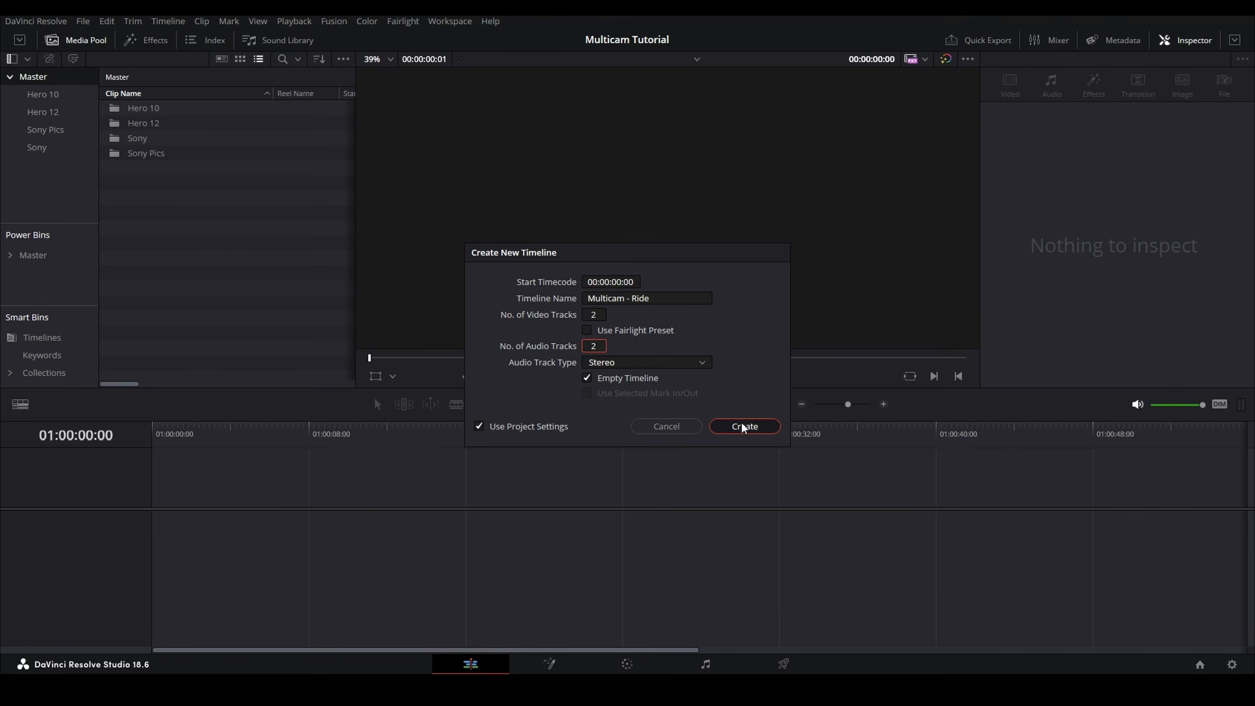
pyautogui.click(742, 424)
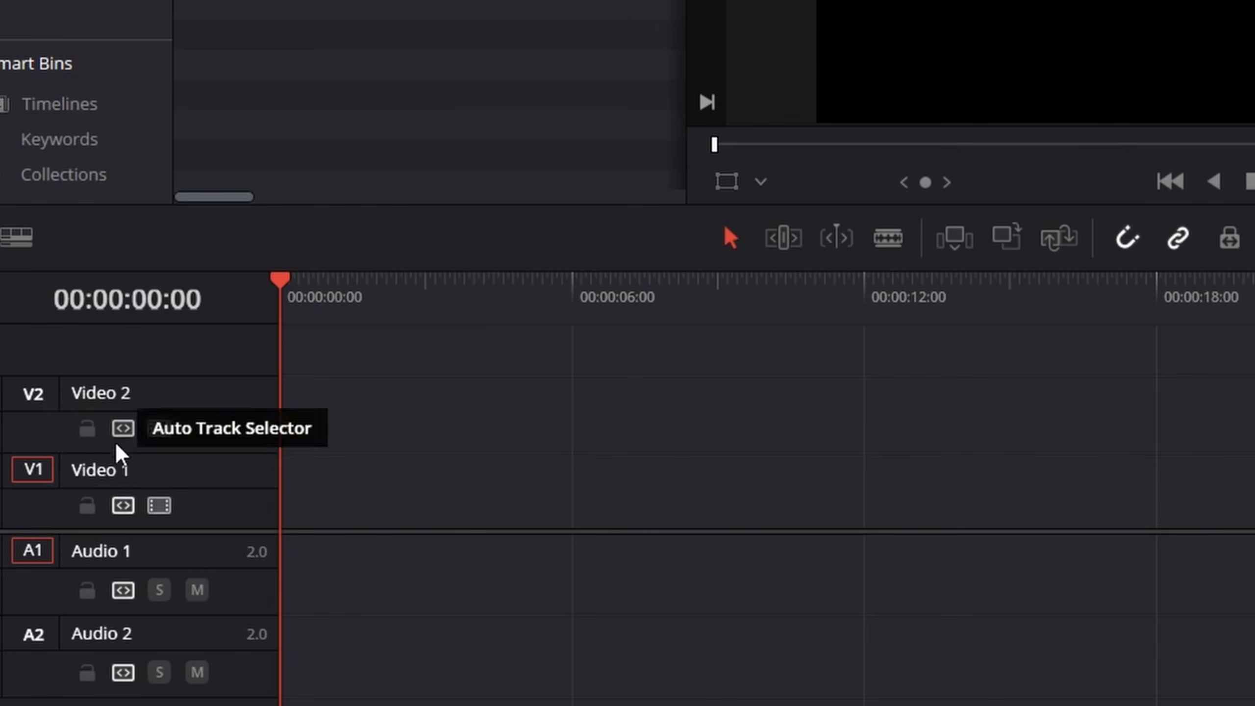
# Step: Rename video track V1 to Hero 12 and video track V2 to Hero 10
pyautogui.doubleClick(69, 520)
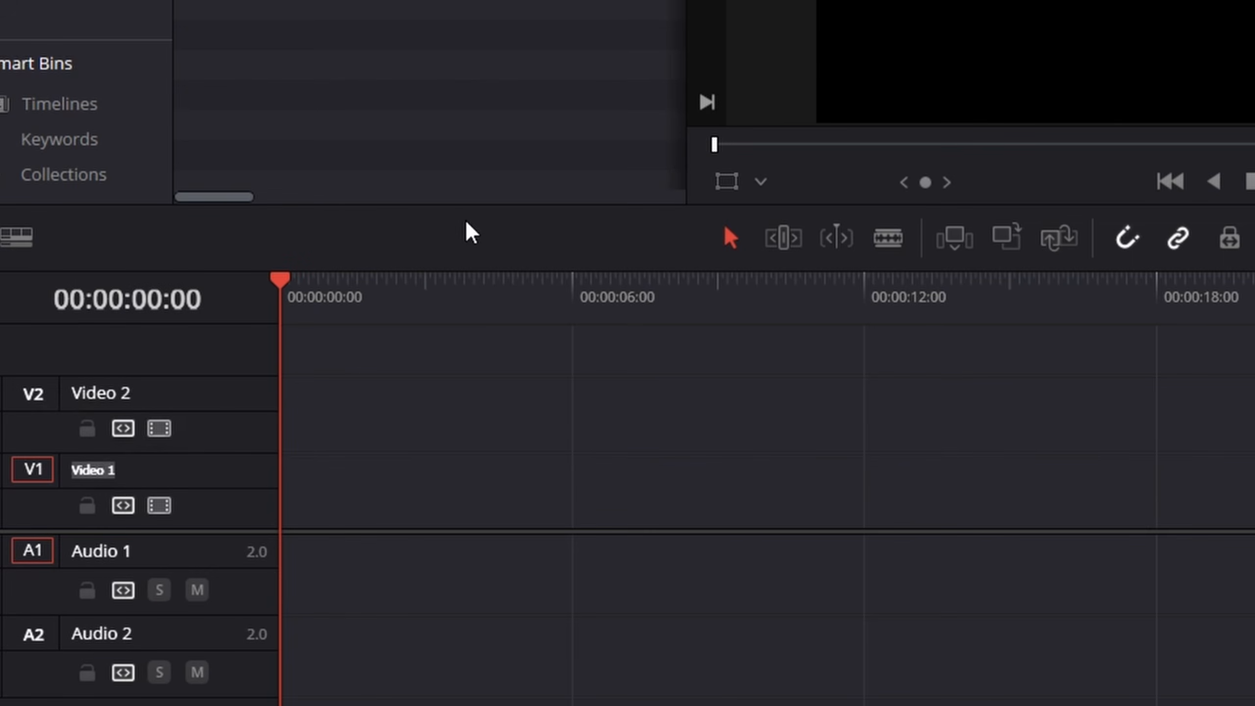
pyautogui.write('Hero 12')
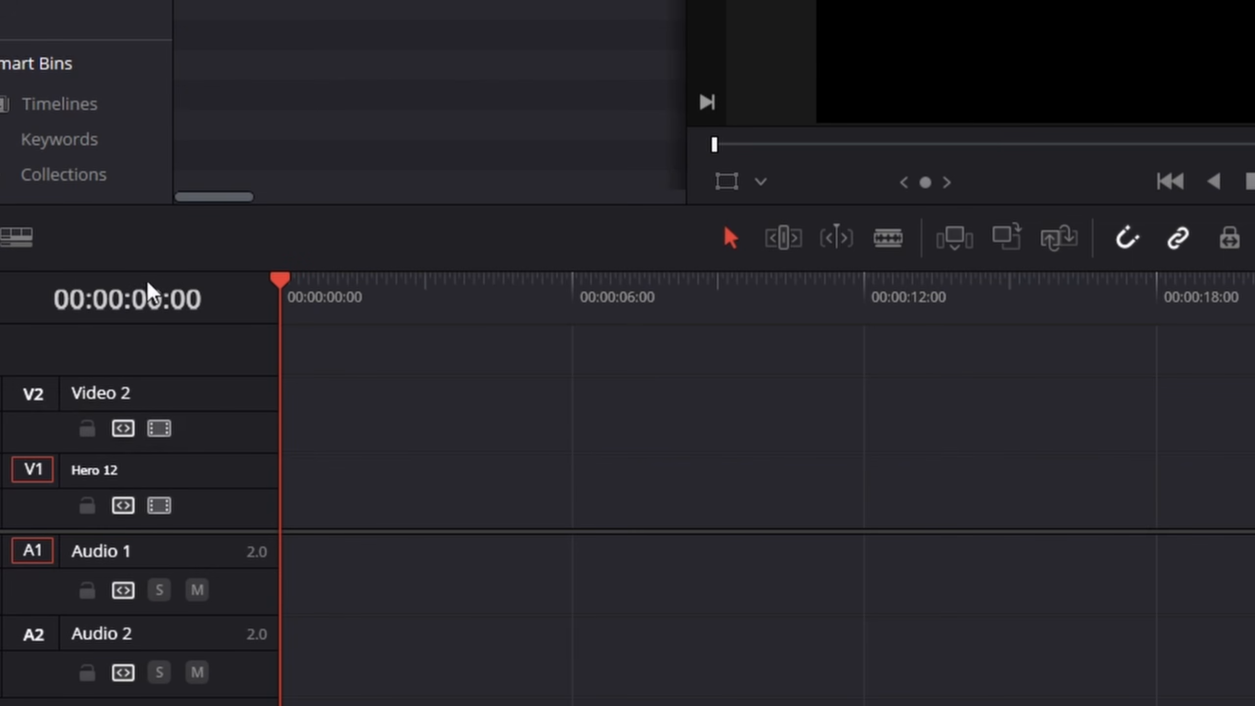
pyautogui.doubleClick(123, 396)
pyautogui.write('He')
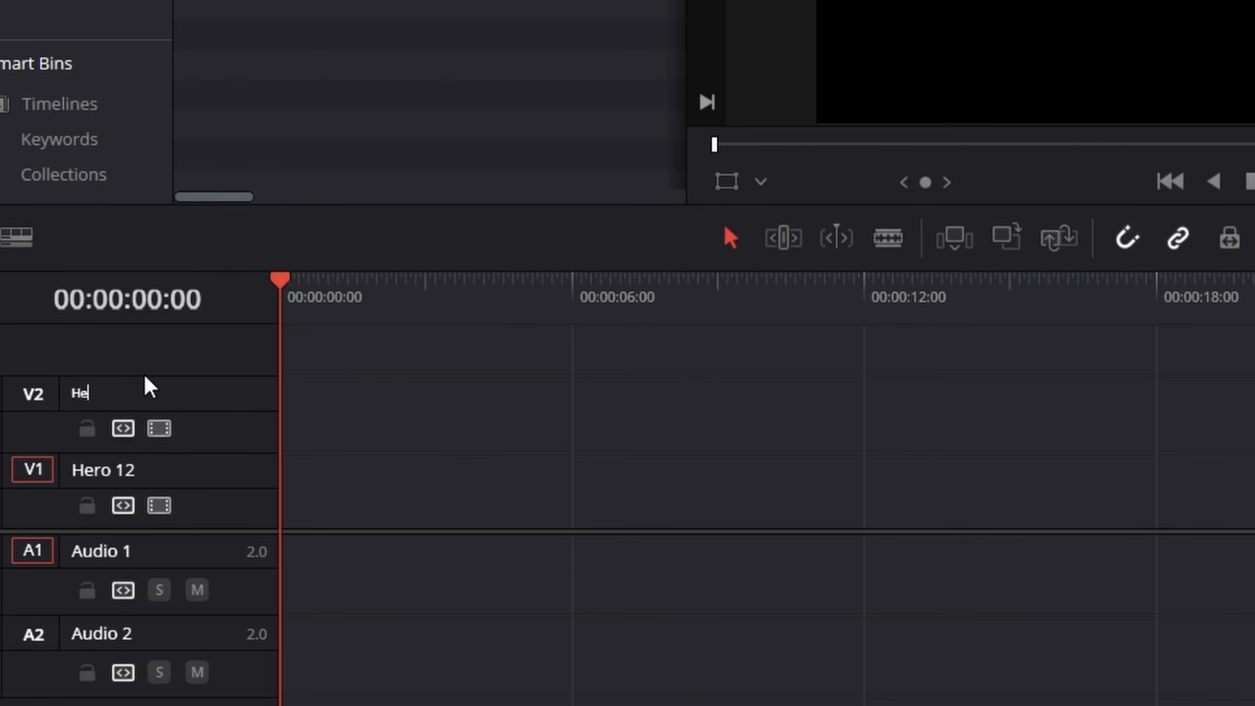
pyautogui.write('ro 10')
# Step: Rename audio track A1 to Hero 12 and audio track A2 to Hero 10
pyautogui.doubleClick(109, 552)
pyautogui.write('Hero 12')
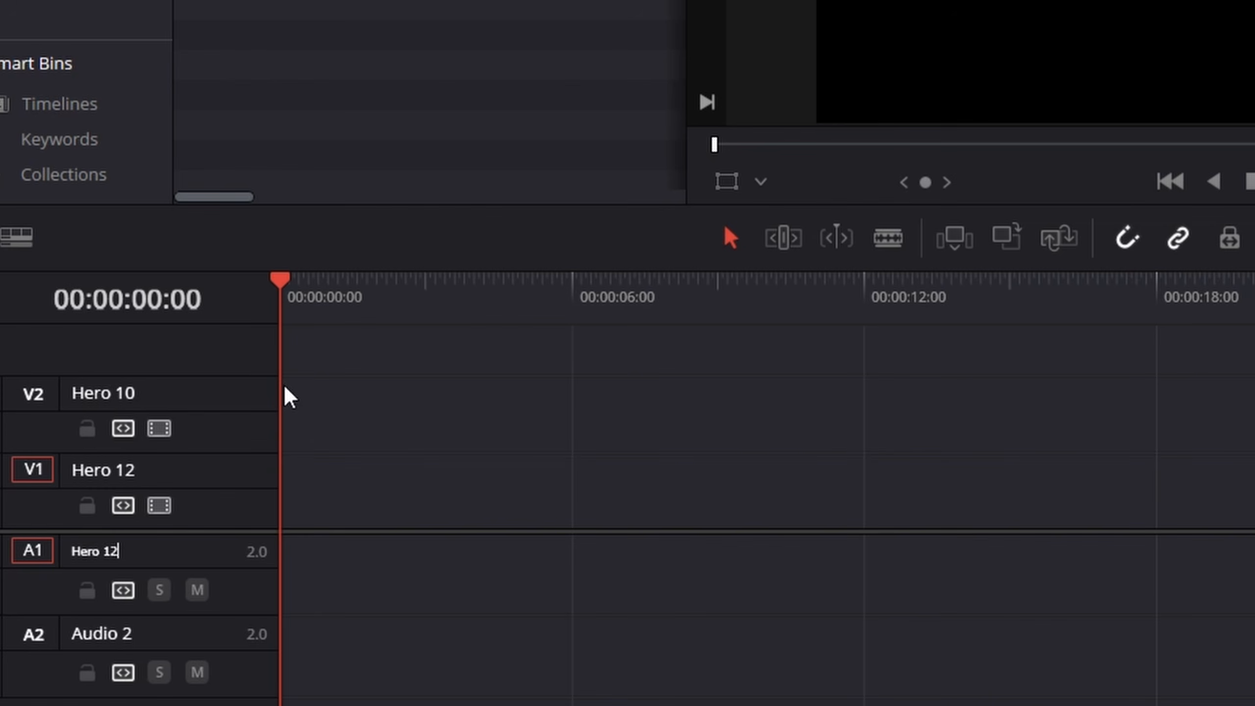
pyautogui.doubleClick(101, 636)
pyautogui.write('Hero 10')
pyautogui.press('Return')
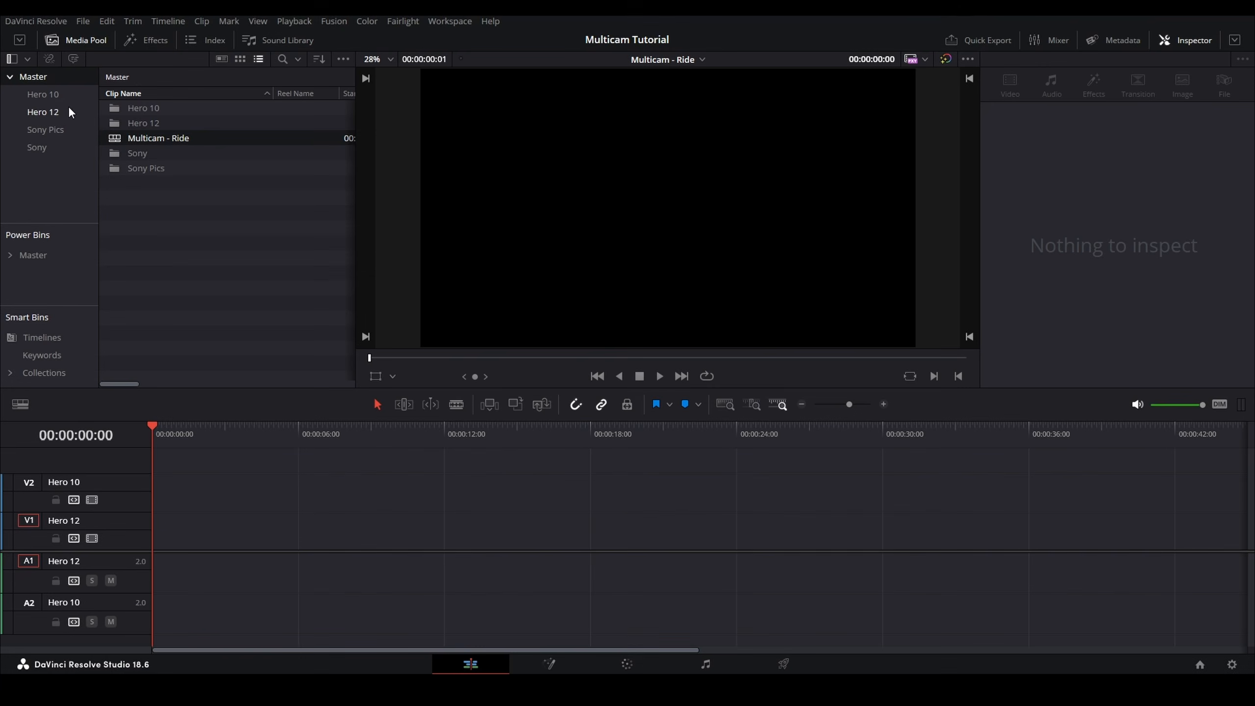
# Step: Add all three clips from the Hero 12 bin to the start of the Hero 12 tracks
pyautogui.click(42, 110)
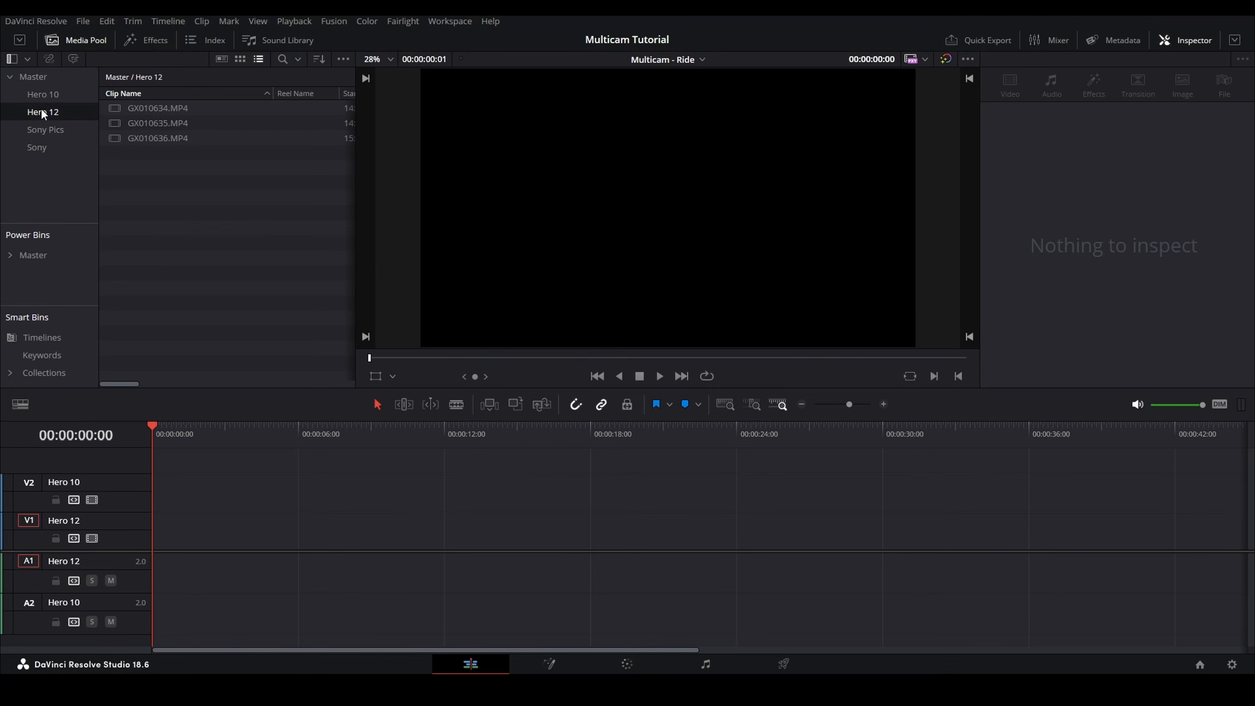
pyautogui.click(139, 106)
pyautogui.keyDown('shift'); pyautogui.click(146, 135); pyautogui.keyUp('shift')
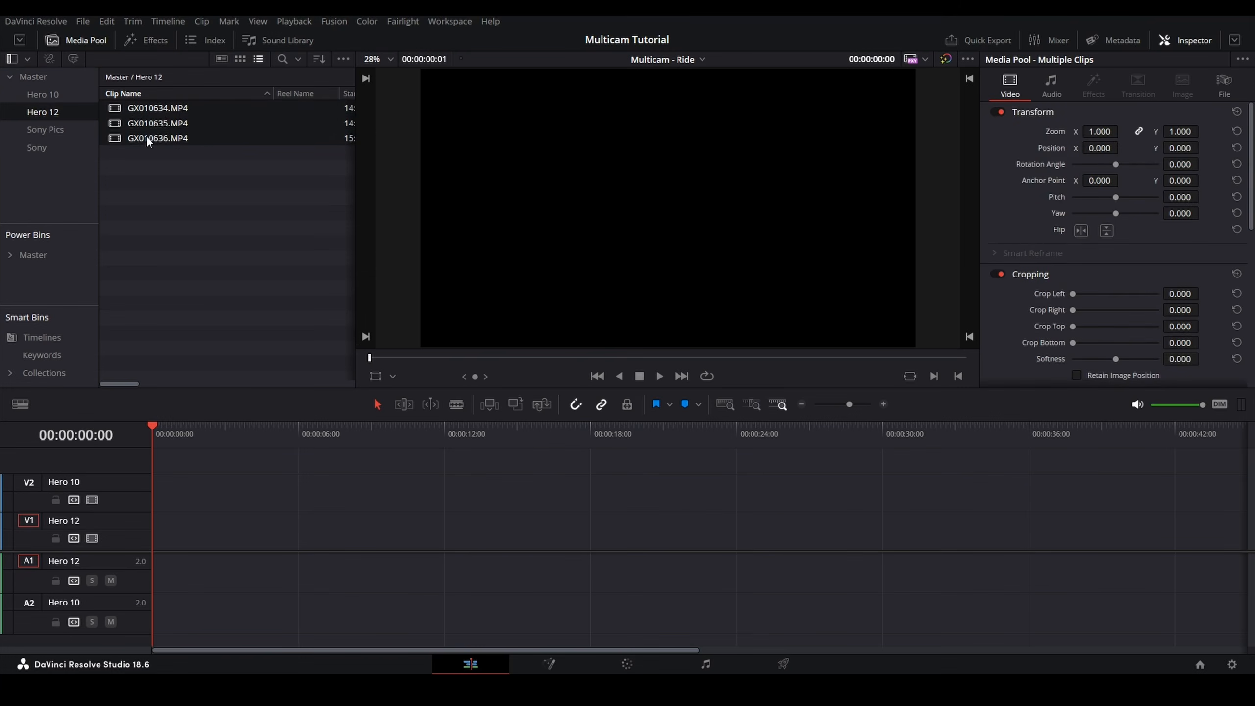
pyautogui.click(158, 112)
pyautogui.moveTo(175, 172); pyautogui.dragTo(158, 571)
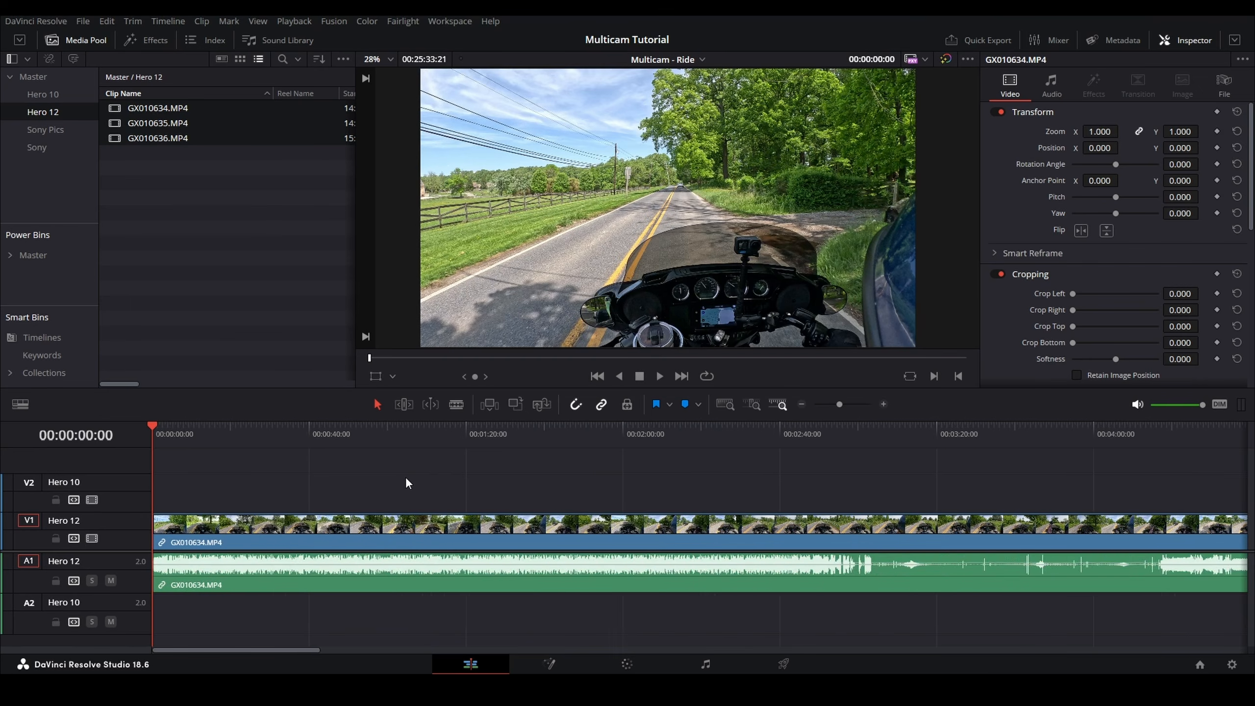
# Step: Select the second and third clips and shift them slightly right to open a gap after the first clip
pyautogui.hotkey('shift', 'z')
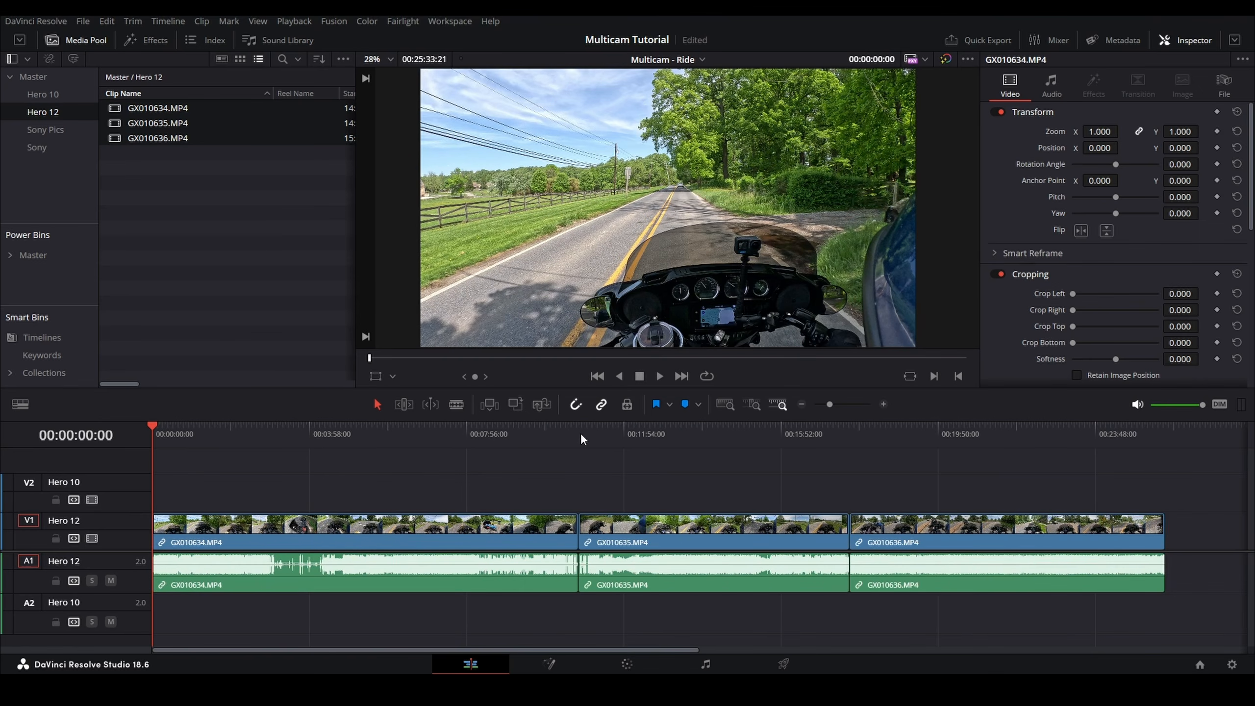
pyautogui.click(579, 432)
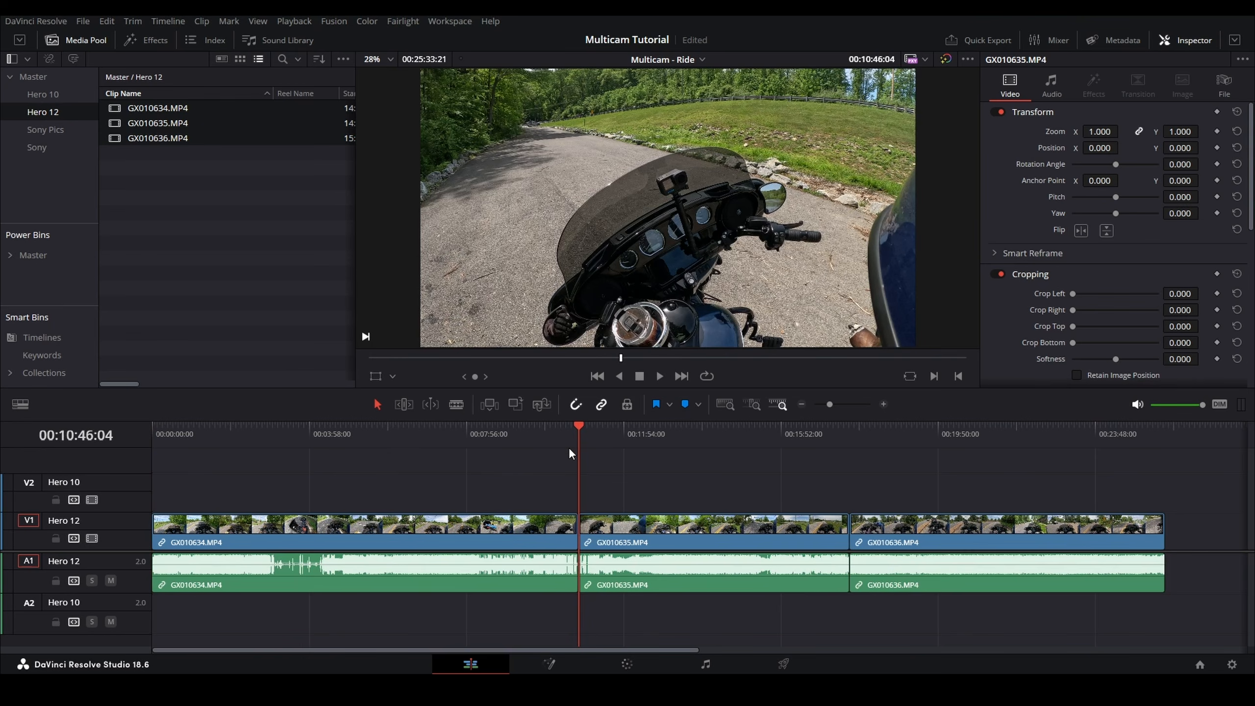
pyautogui.press('space')
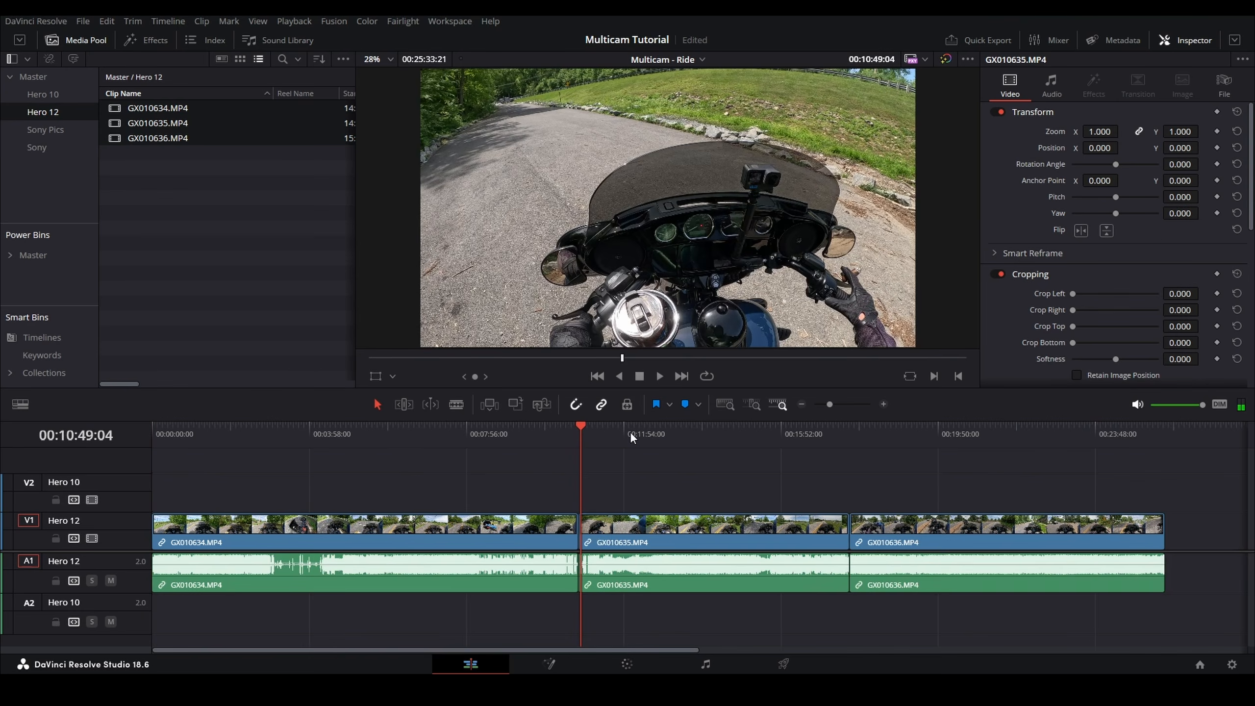
pyautogui.press('y')
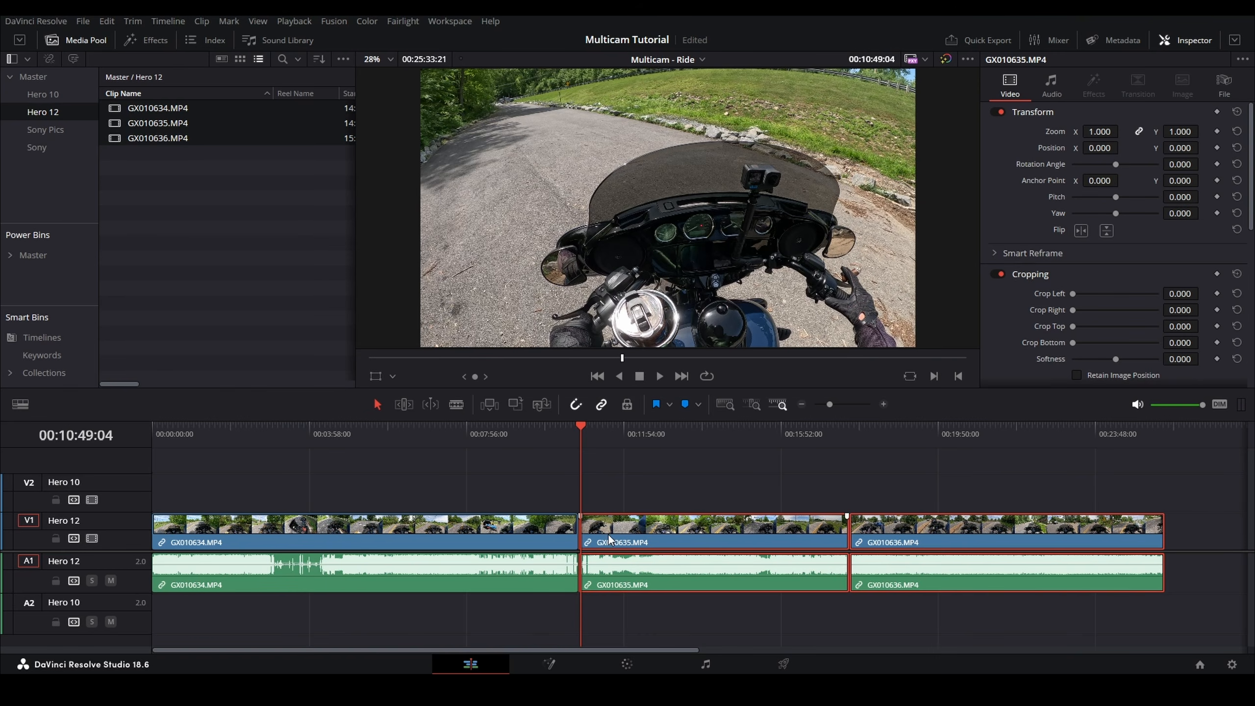
pyautogui.scroll(6, 608, 535)
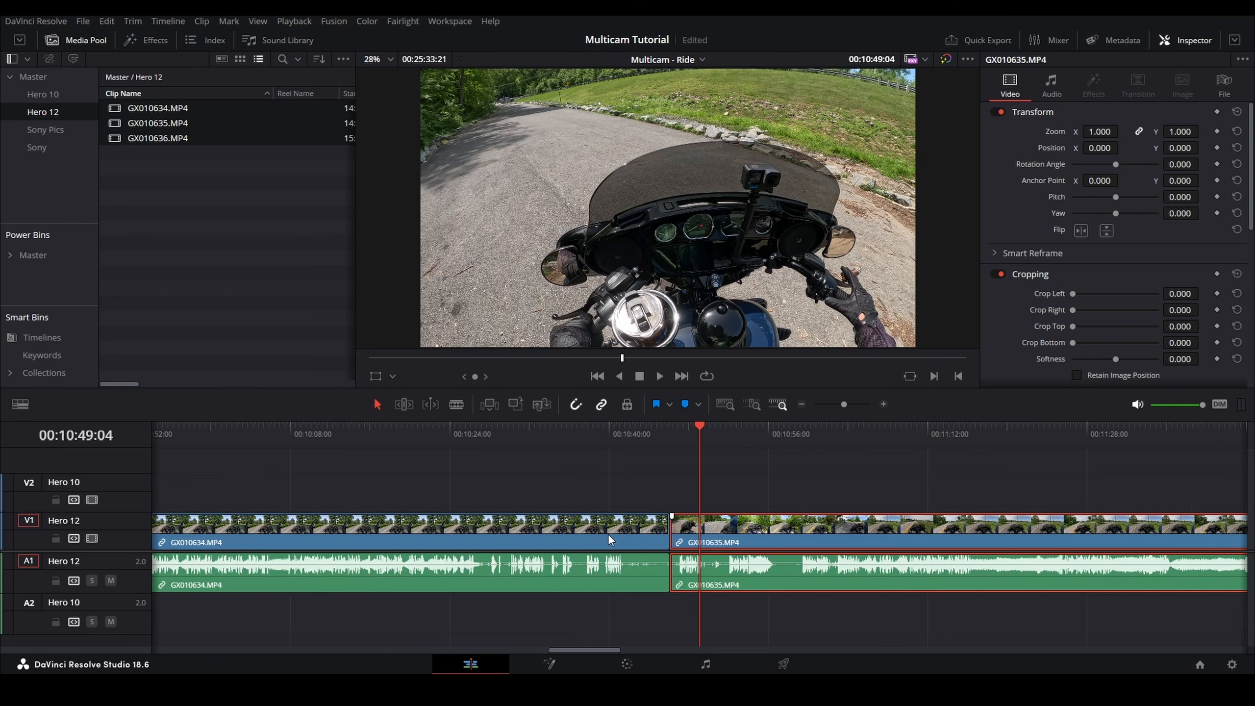
pyautogui.click(730, 537)
pyautogui.moveTo(730, 538); pyautogui.dragTo(751, 529)
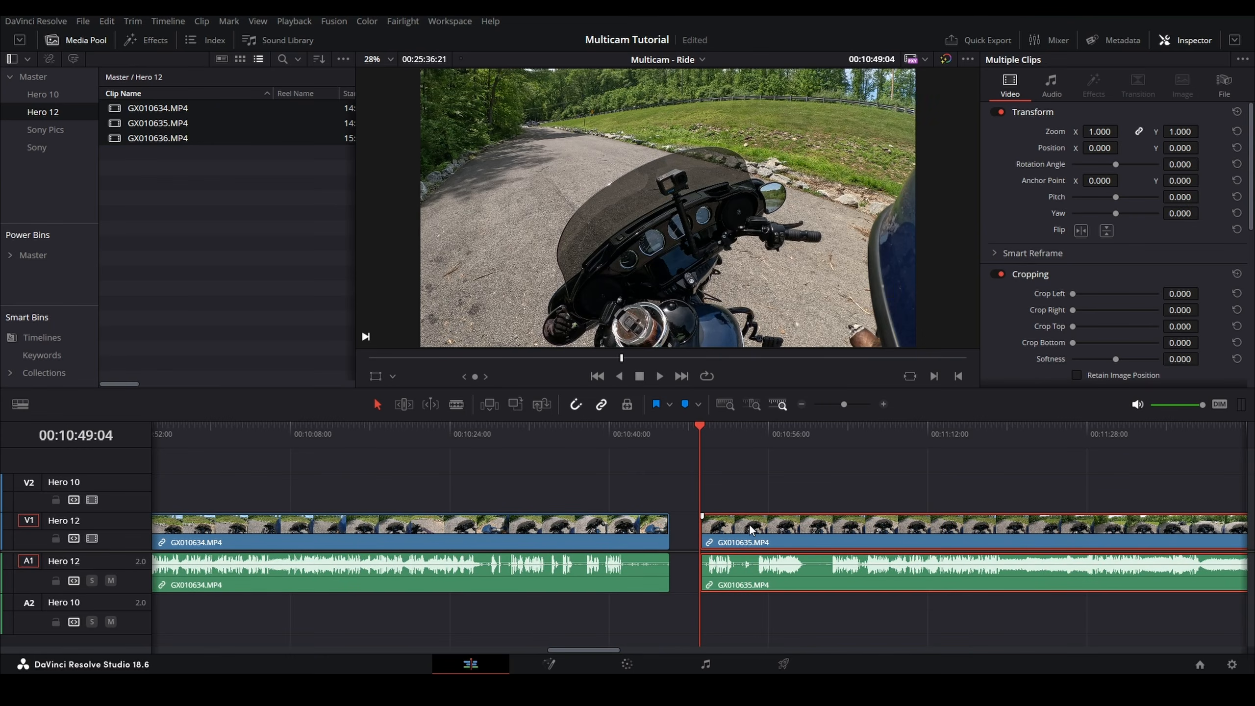
# Step: Move the third clip right by about 3 seconds to open a gap after the second clip
pyautogui.scroll(-3, 750, 530)
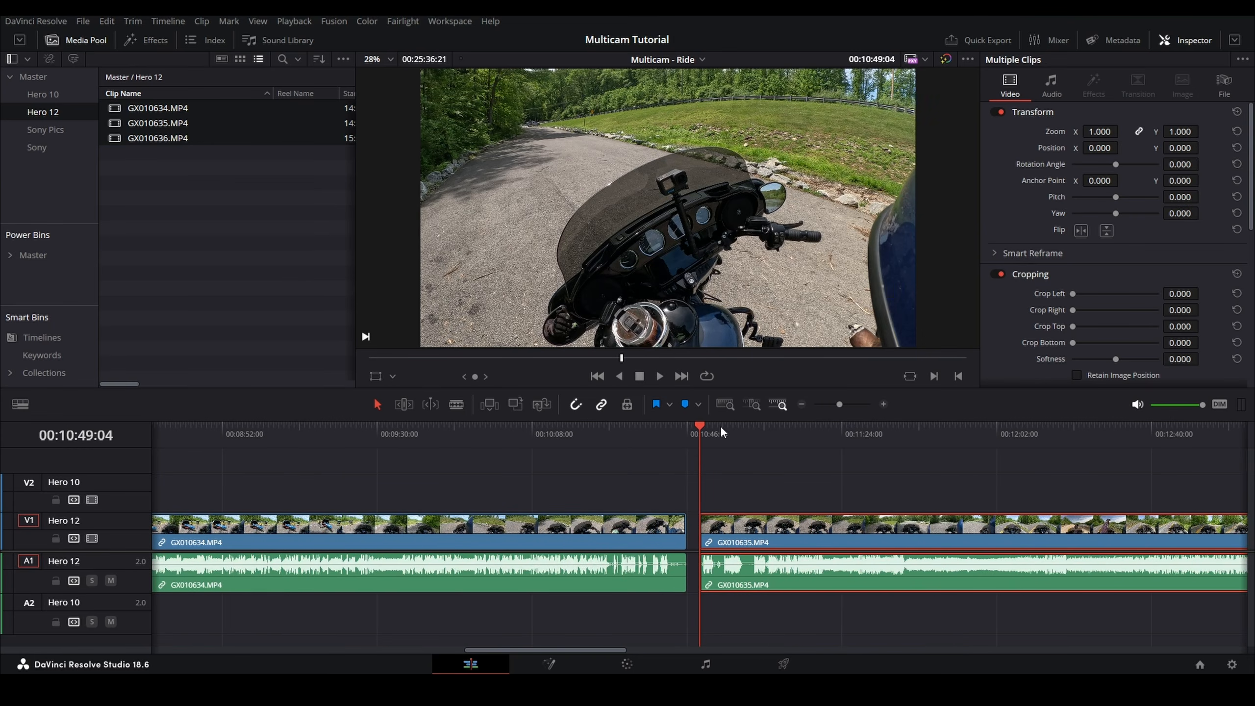
pyautogui.scroll(-2, 711, 517)
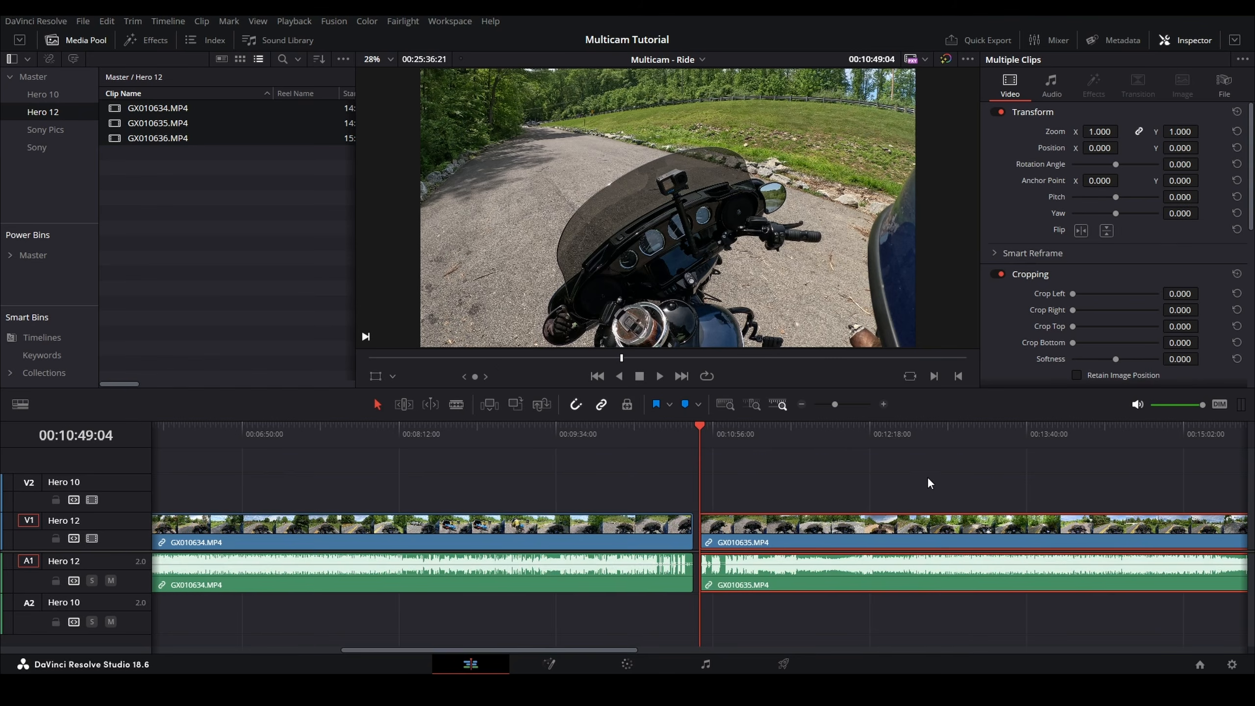
pyautogui.hscroll(10, 714, 476)
pyautogui.click(728, 428)
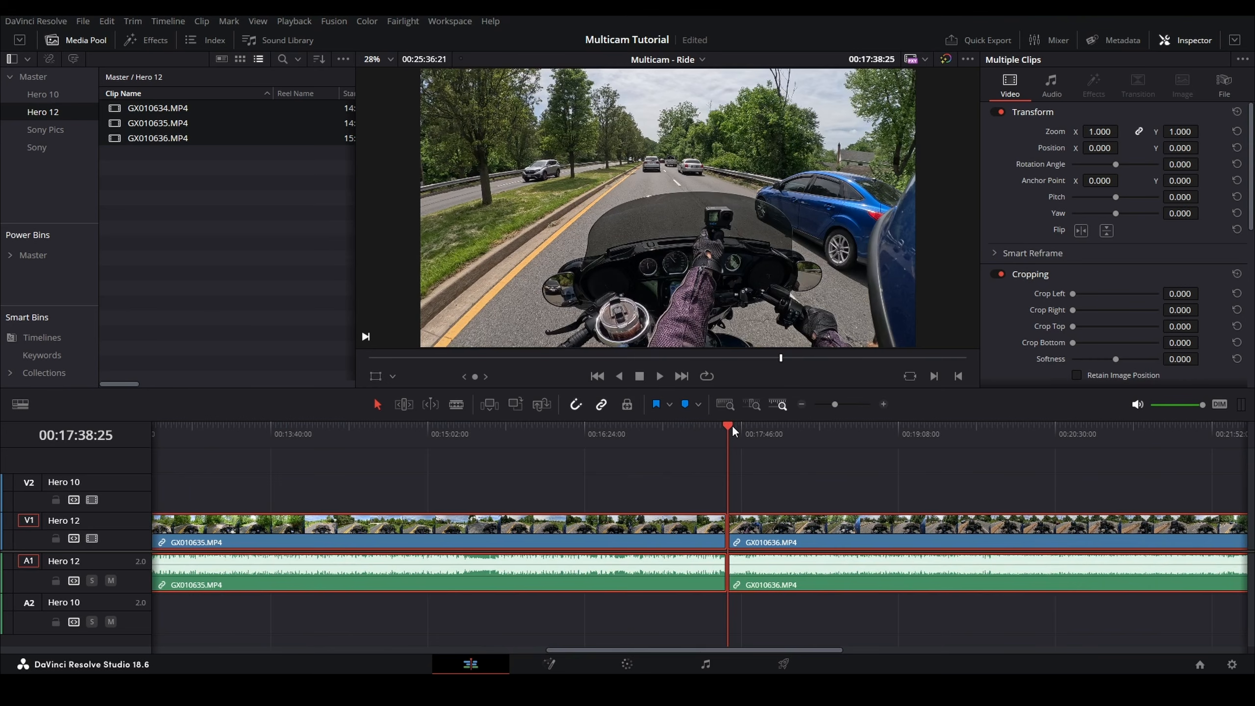
pyautogui.scroll(5, 728, 500)
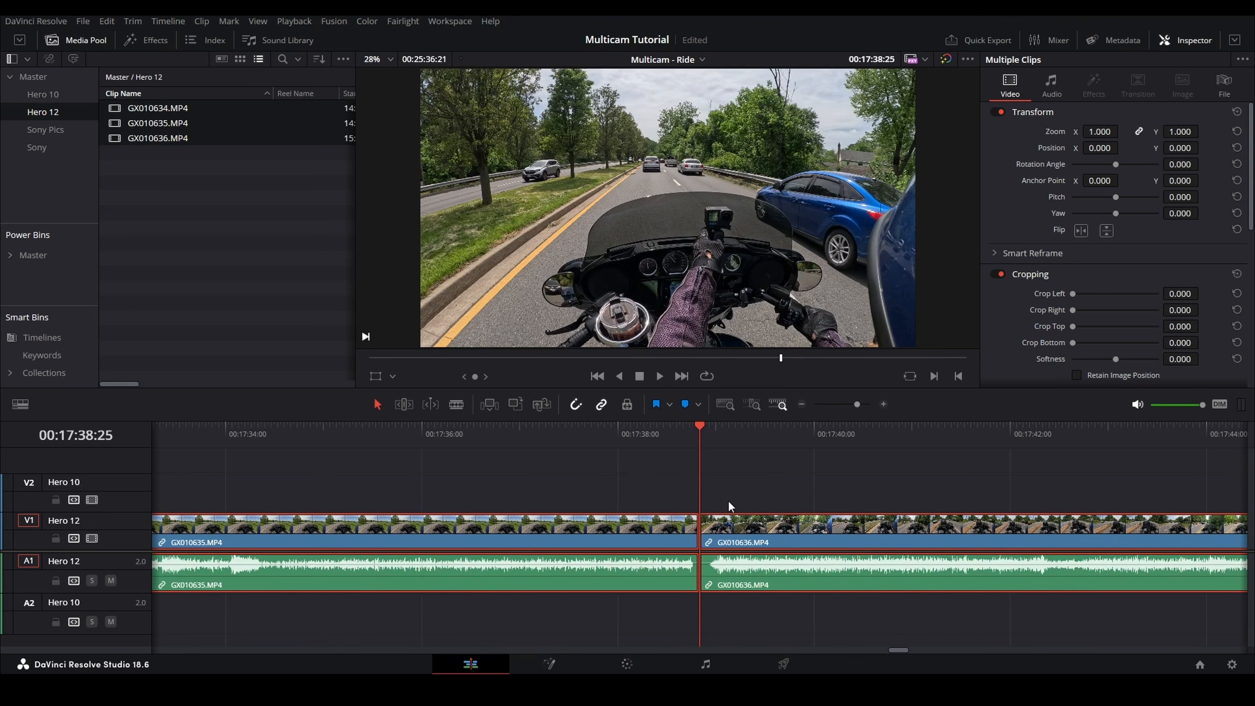
pyautogui.press('y')
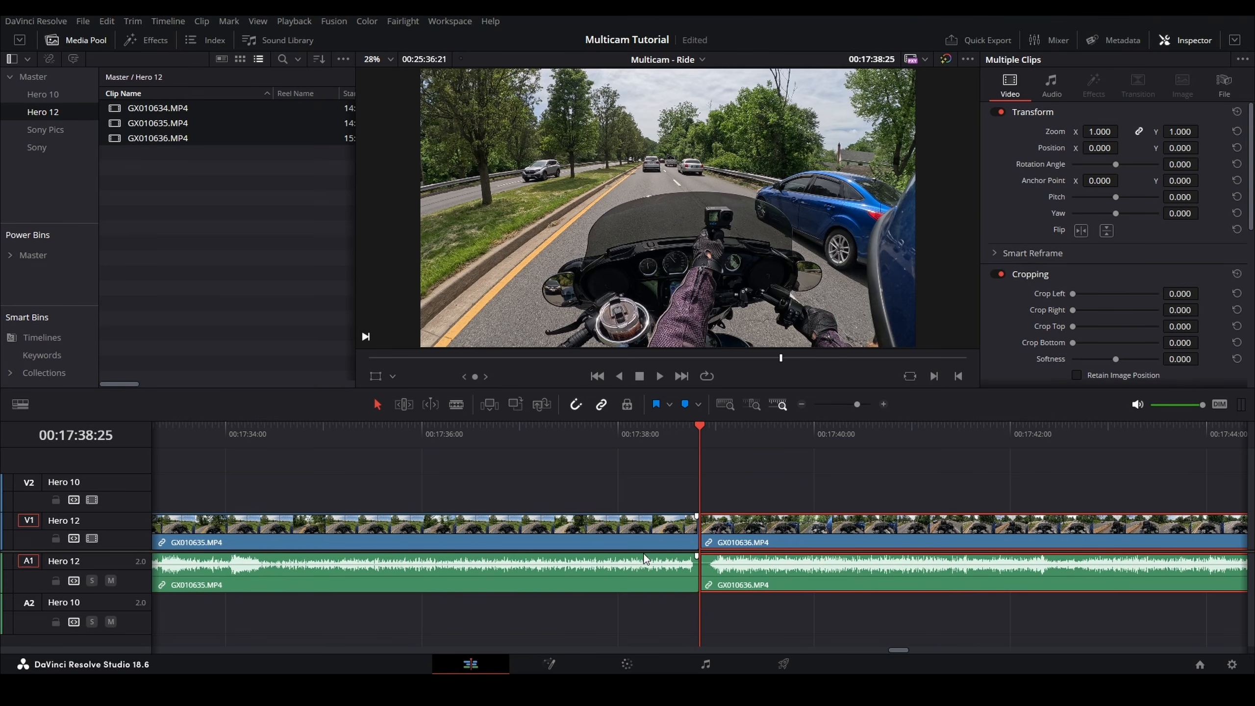
pyautogui.hotkey('shift', 'Right')
pyautogui.hotkey('shift', 'Right')
pyautogui.hotkey('shift', 'Right')
pyautogui.moveTo(755, 538); pyautogui.dragTo(1044, 526)
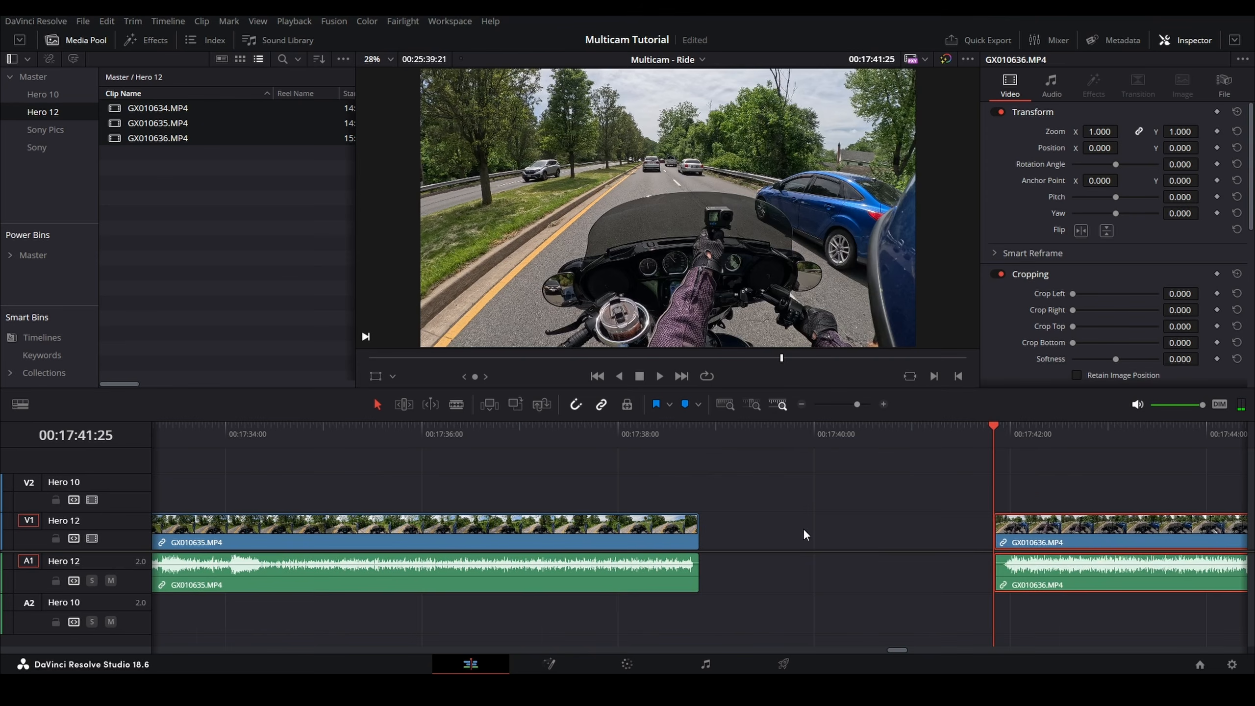
pyautogui.hotkey('ctrl', '-')
pyautogui.hotkey('ctrl', '-')
pyautogui.hotkey('ctrl', '-')
pyautogui.hotkey('ctrl', '-')
pyautogui.hotkey('ctrl', '-')
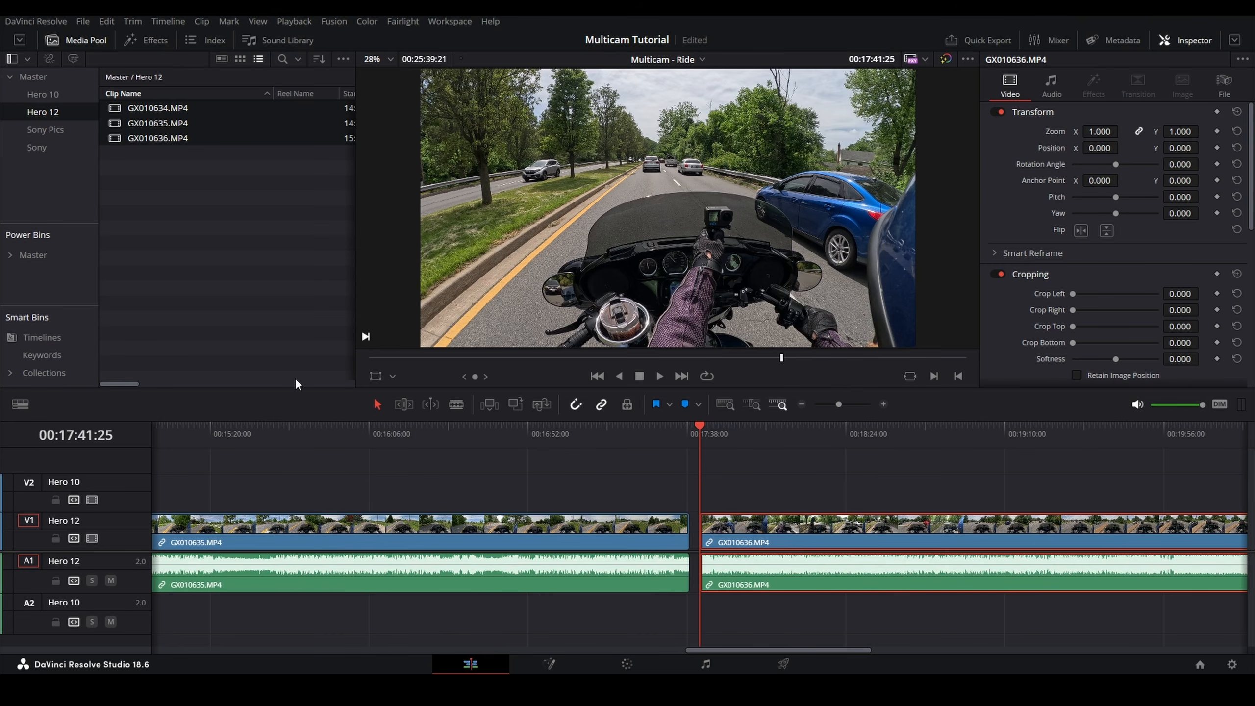
# Step: Add the clips GX011182, GX011183 and GX011184 from the Hero 10 bin to the start of the Hero 10 tracks
pyautogui.press('Home')
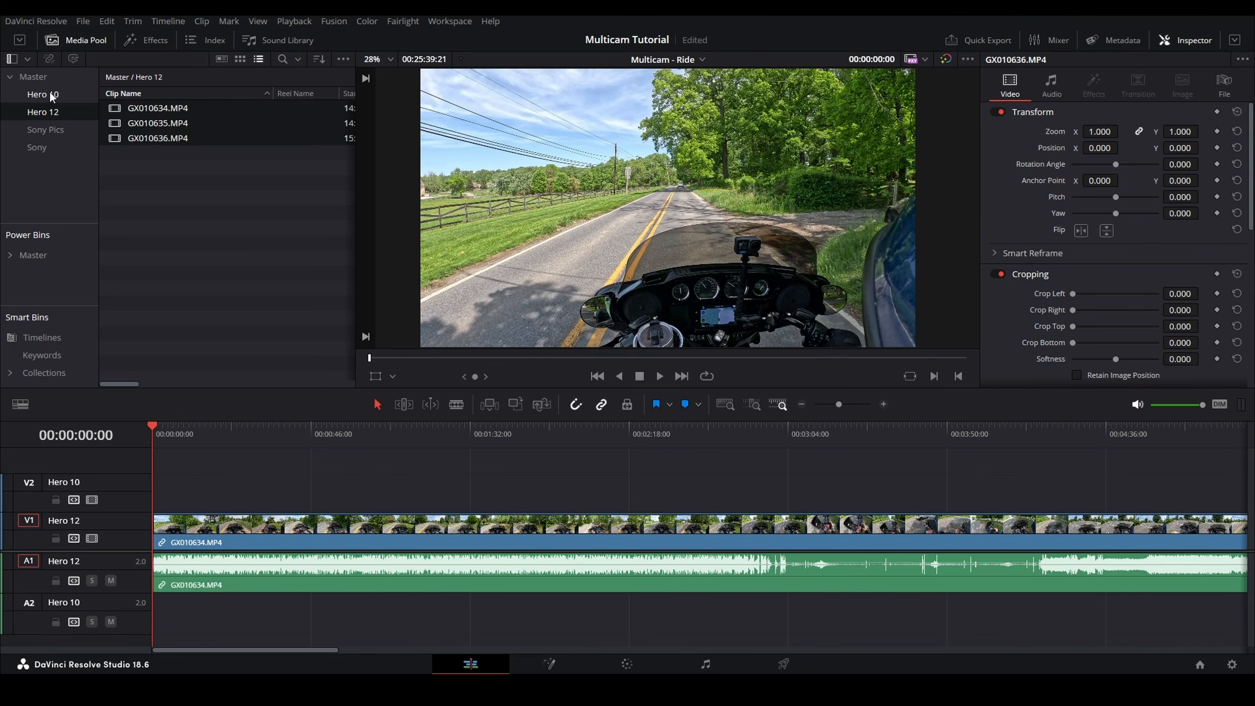
pyautogui.click(51, 95)
pyautogui.click(158, 108)
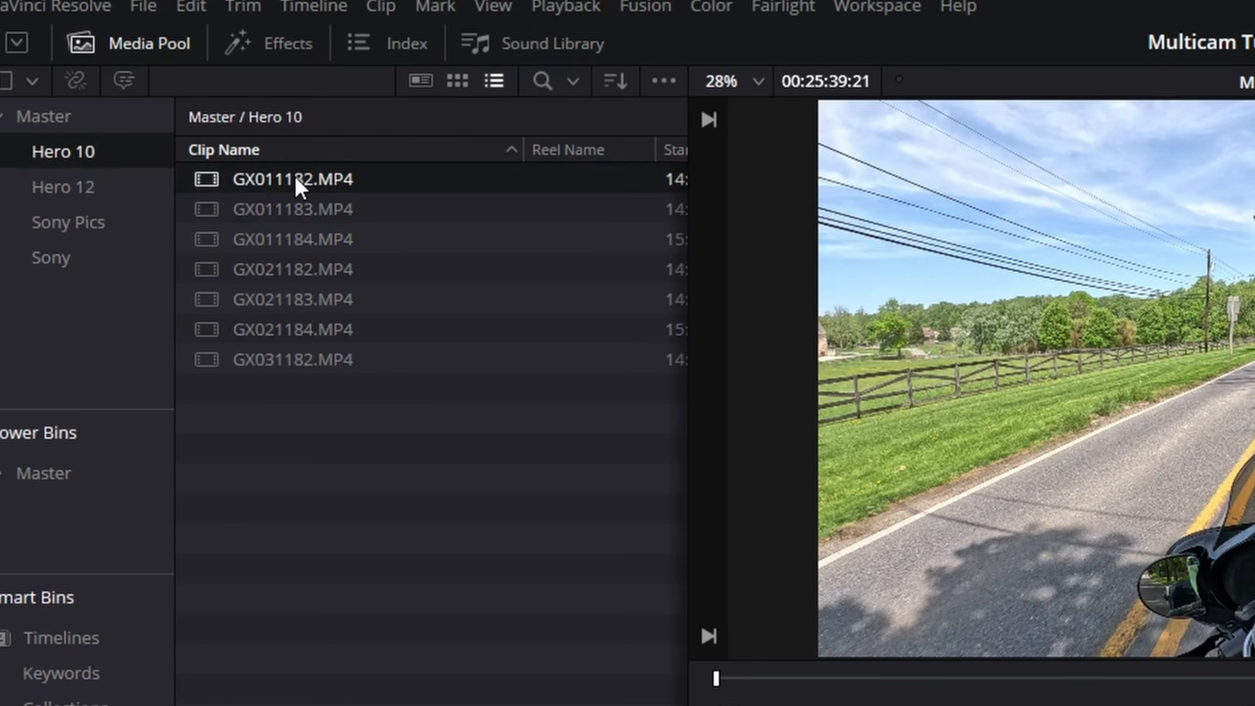
pyautogui.keyDown('shift'); pyautogui.click(299, 241); pyautogui.keyUp('shift')
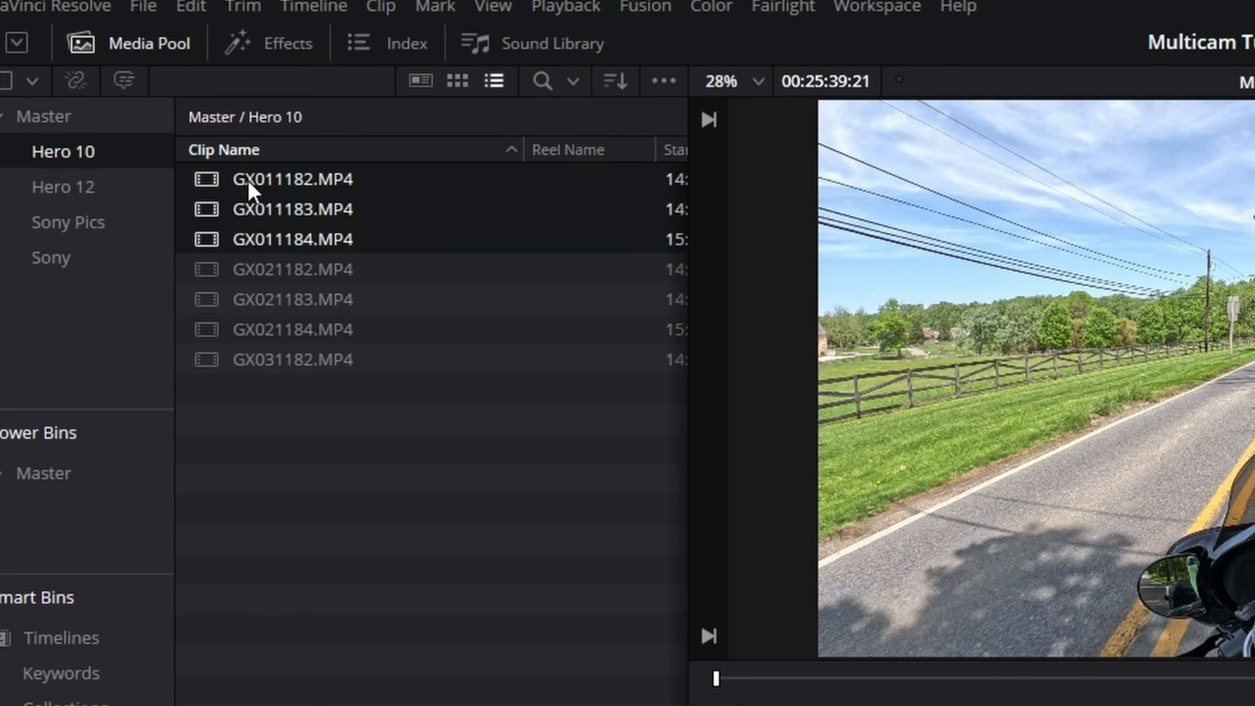
pyautogui.click(55, 187)
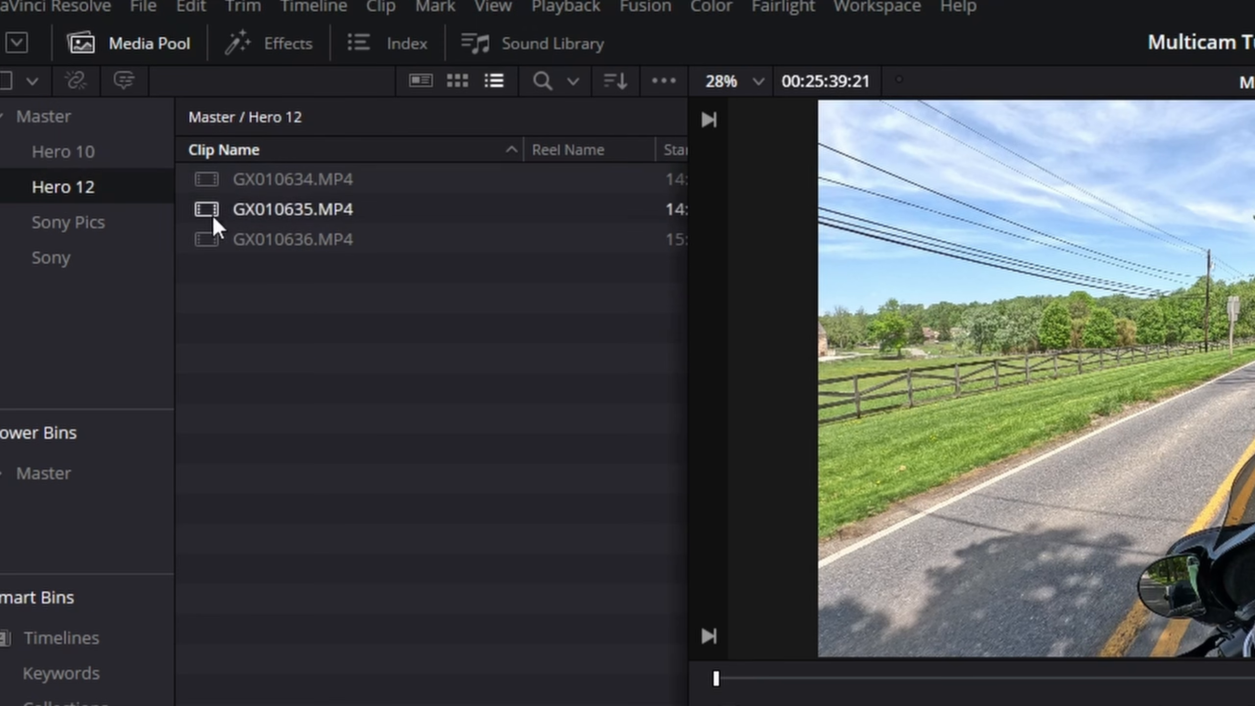
pyautogui.click(54, 151)
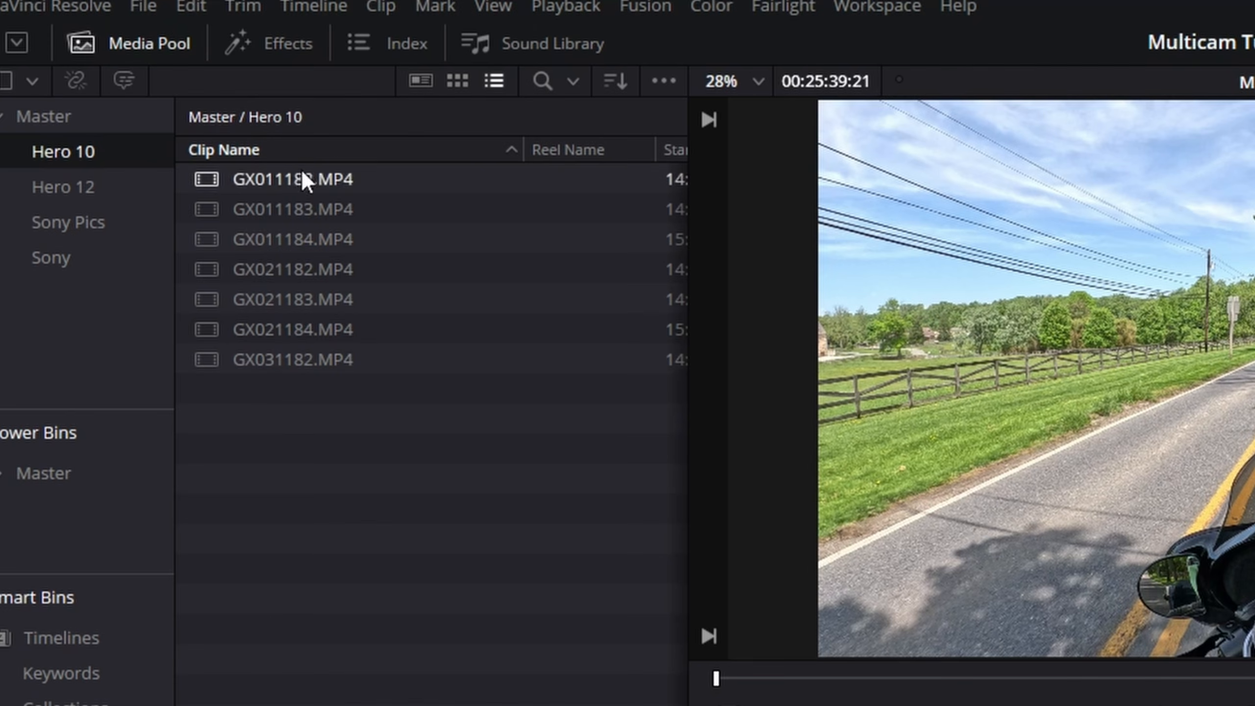
pyautogui.click(298, 182)
pyautogui.keyDown('shift'); pyautogui.click(293, 240); pyautogui.keyUp('shift')
pyautogui.moveTo(298, 181); pyautogui.dragTo(174, 489)
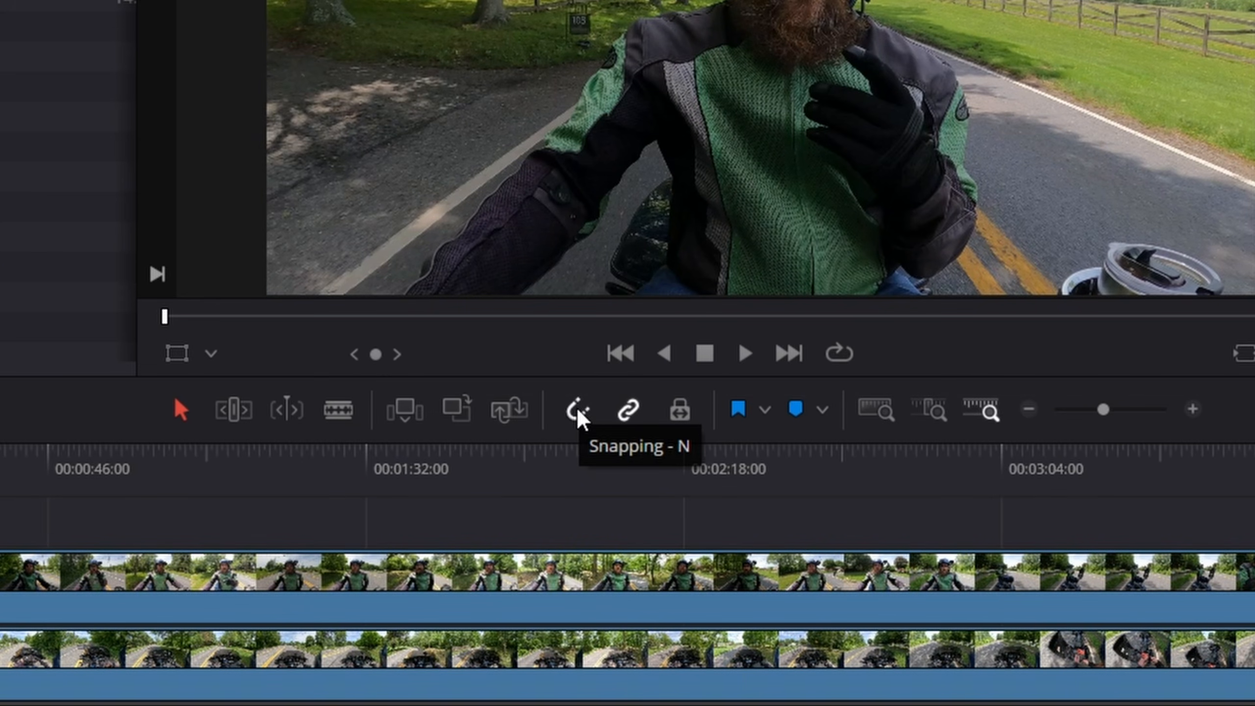
# Step: Turn off snapping and slide GX011184 and GX011183 right so each sits under its matching Hero 12 clip
pyautogui.click(578, 416)
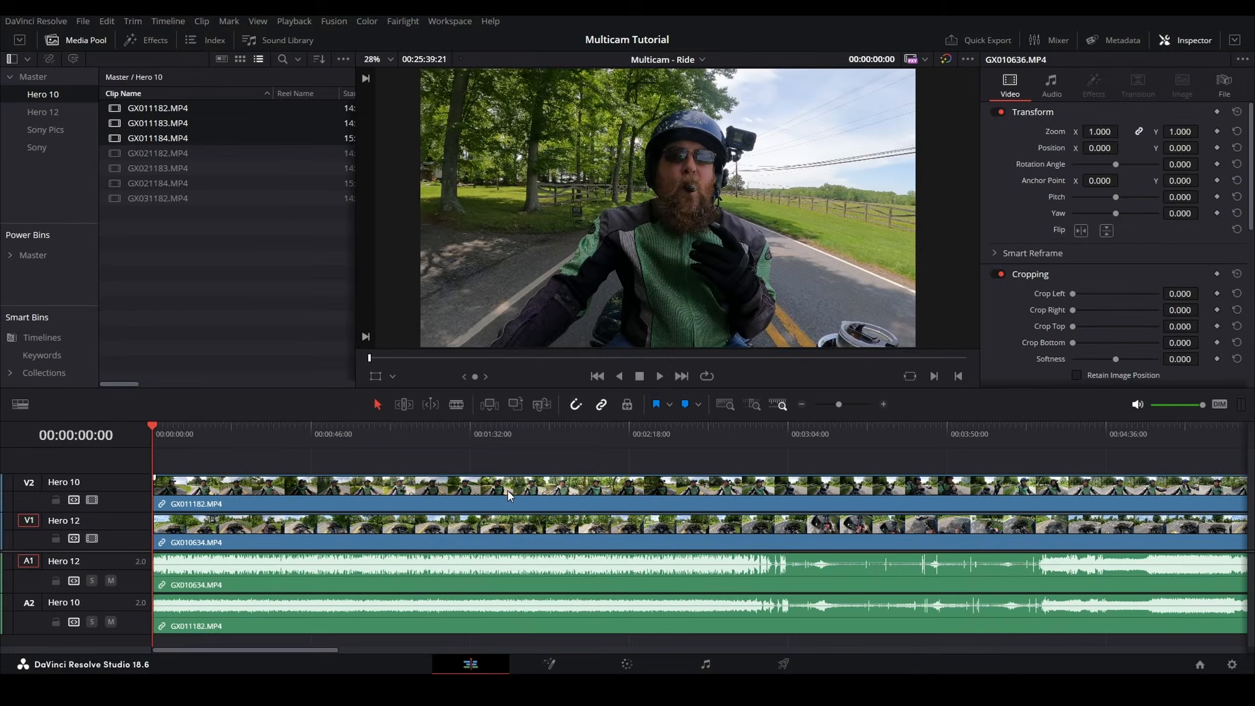
pyautogui.scroll(-8, 442, 579)
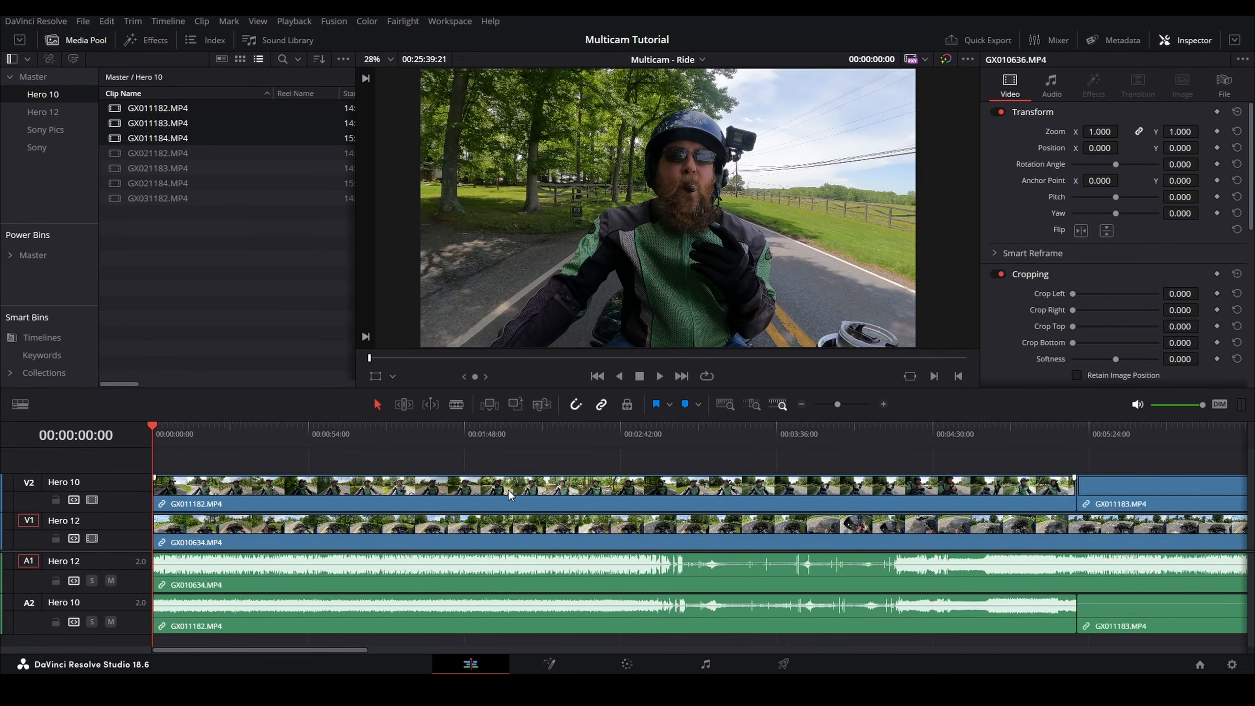
pyautogui.scroll(-5, 509, 489)
pyautogui.scroll(3, 509, 490)
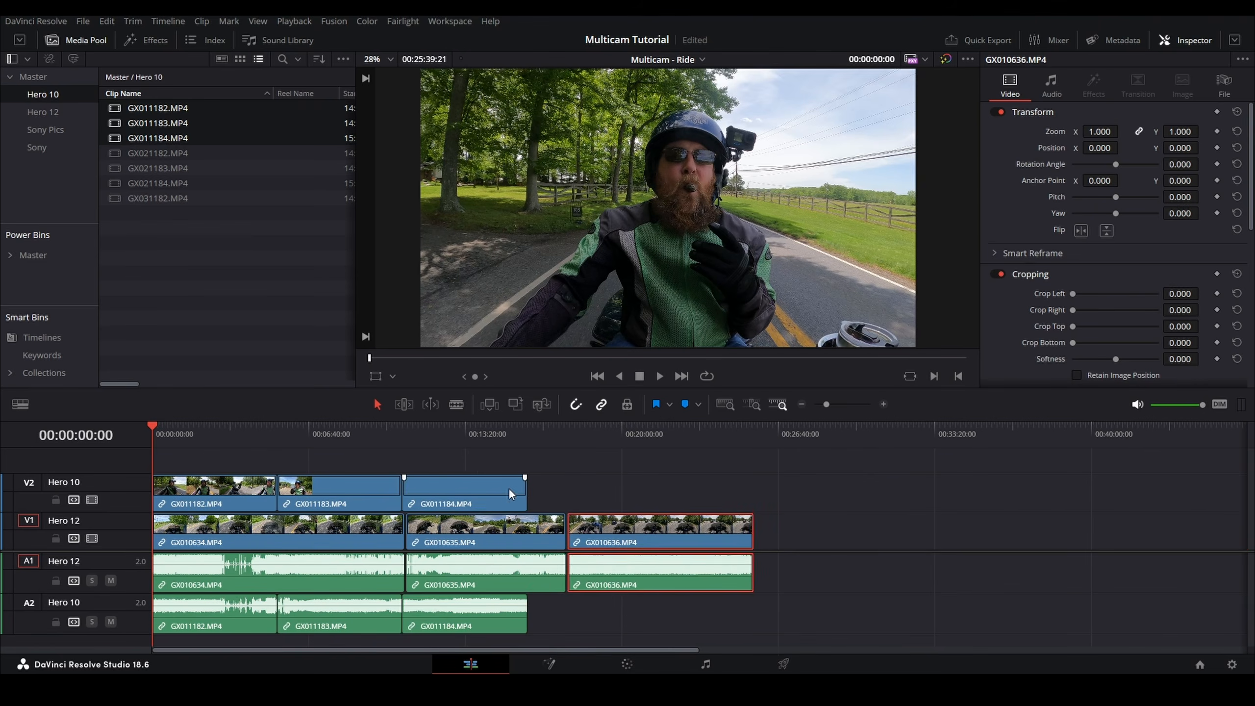
pyautogui.moveTo(462, 491); pyautogui.dragTo(630, 492)
pyautogui.moveTo(349, 495); pyautogui.dragTo(479, 496)
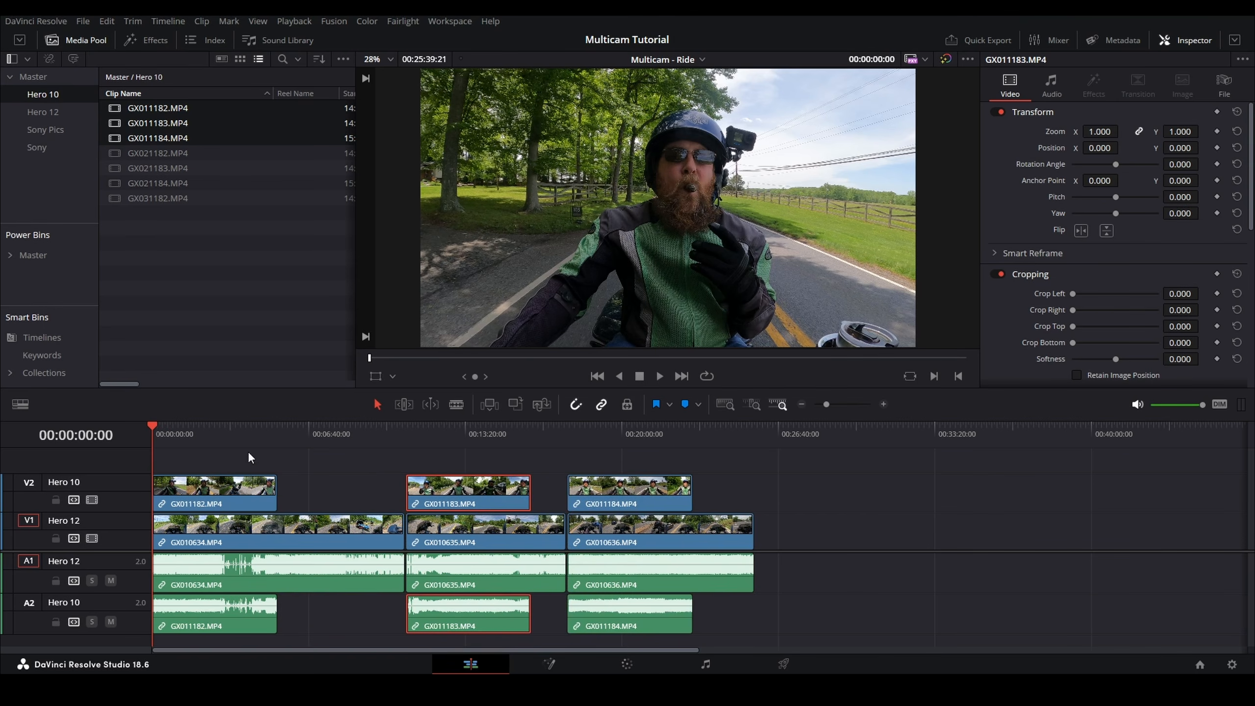
# Step: Select the first Hero 10 and Hero 12 clips and auto-align them based on waveform
pyautogui.scroll(5, 217, 500)
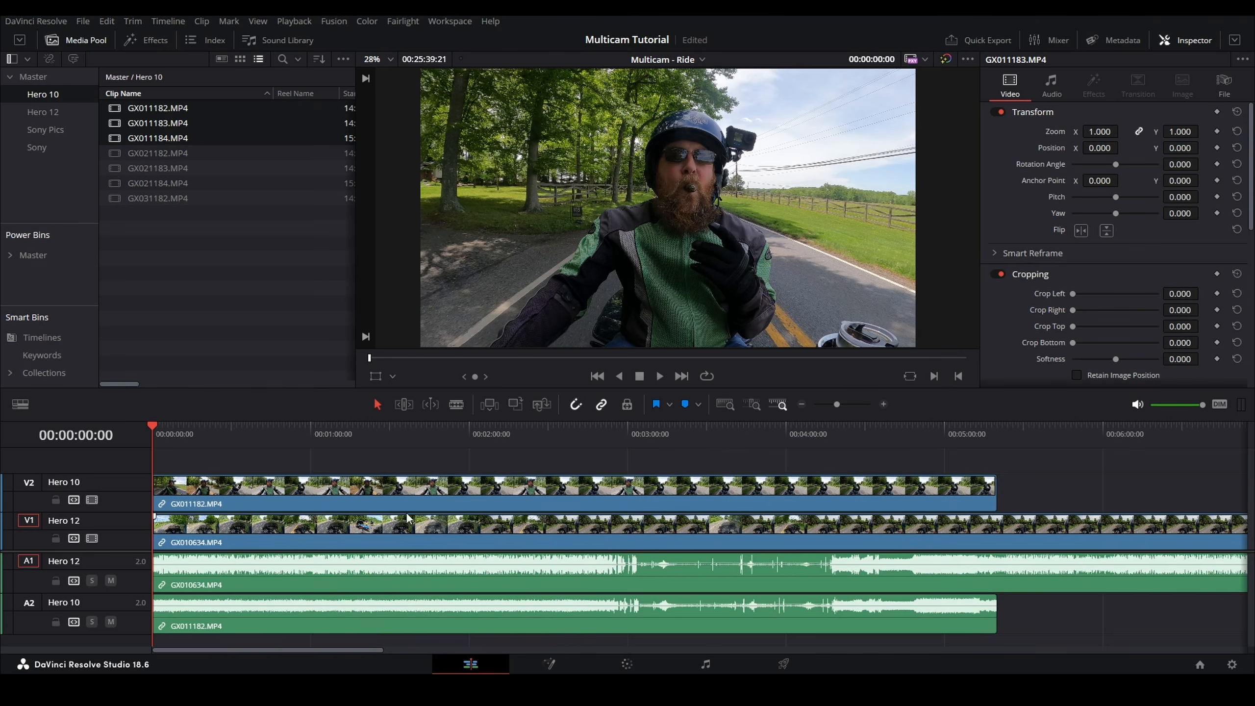
pyautogui.scroll(2, 420, 512)
pyautogui.hscroll(5, 706, 539)
pyautogui.scroll(2, 821, 539)
pyautogui.hscroll(10, 945, 541)
pyautogui.moveTo(592, 458); pyautogui.dragTo(602, 538)
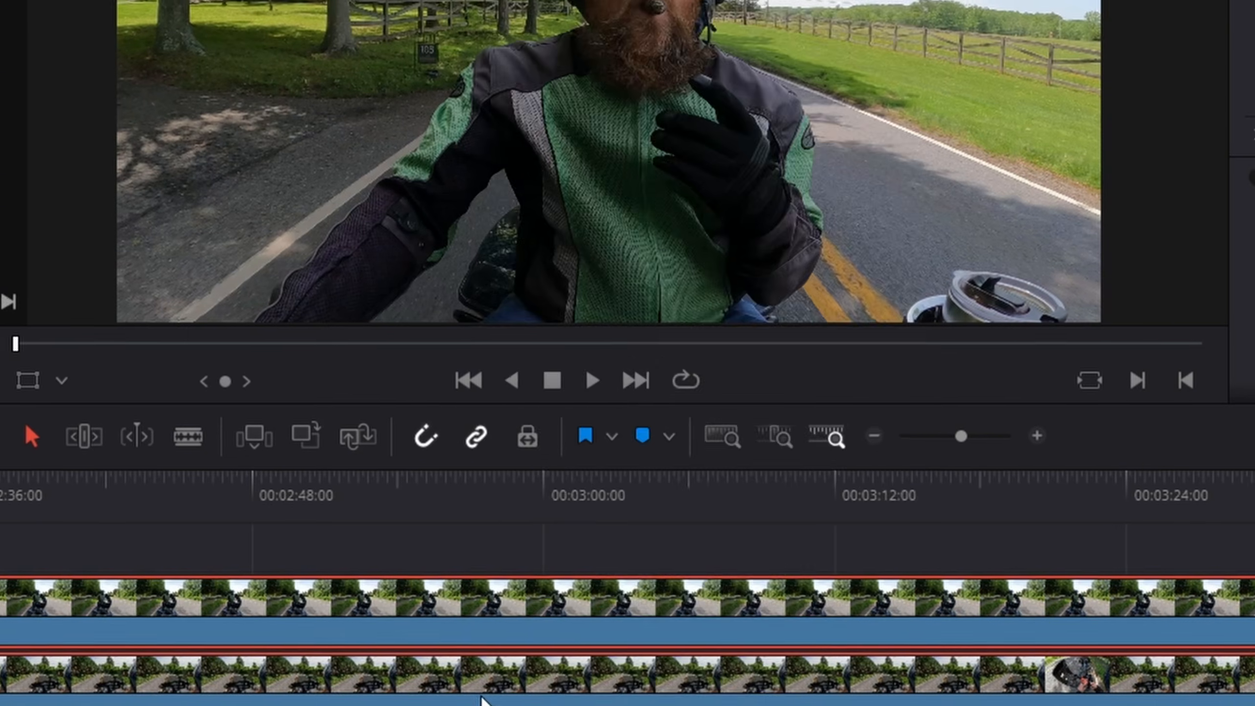
pyautogui.rightClick(603, 535)
pyautogui.moveTo(885, 258)
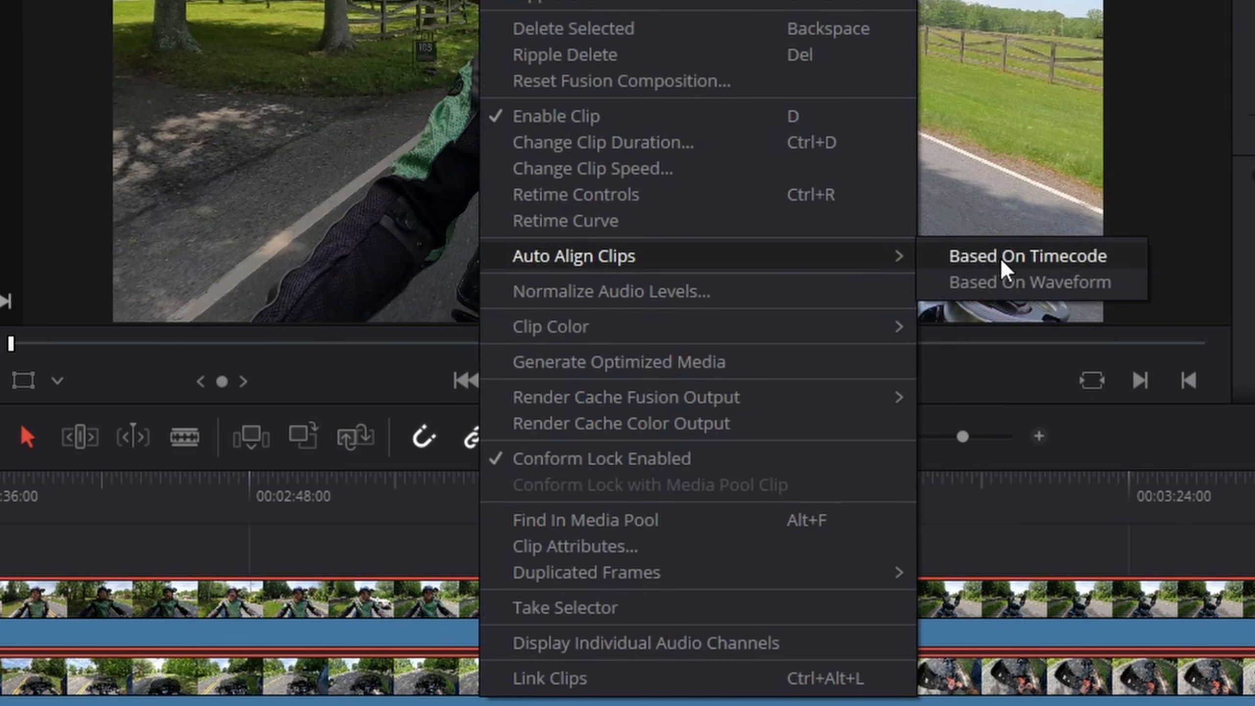
pyautogui.click(1012, 283)
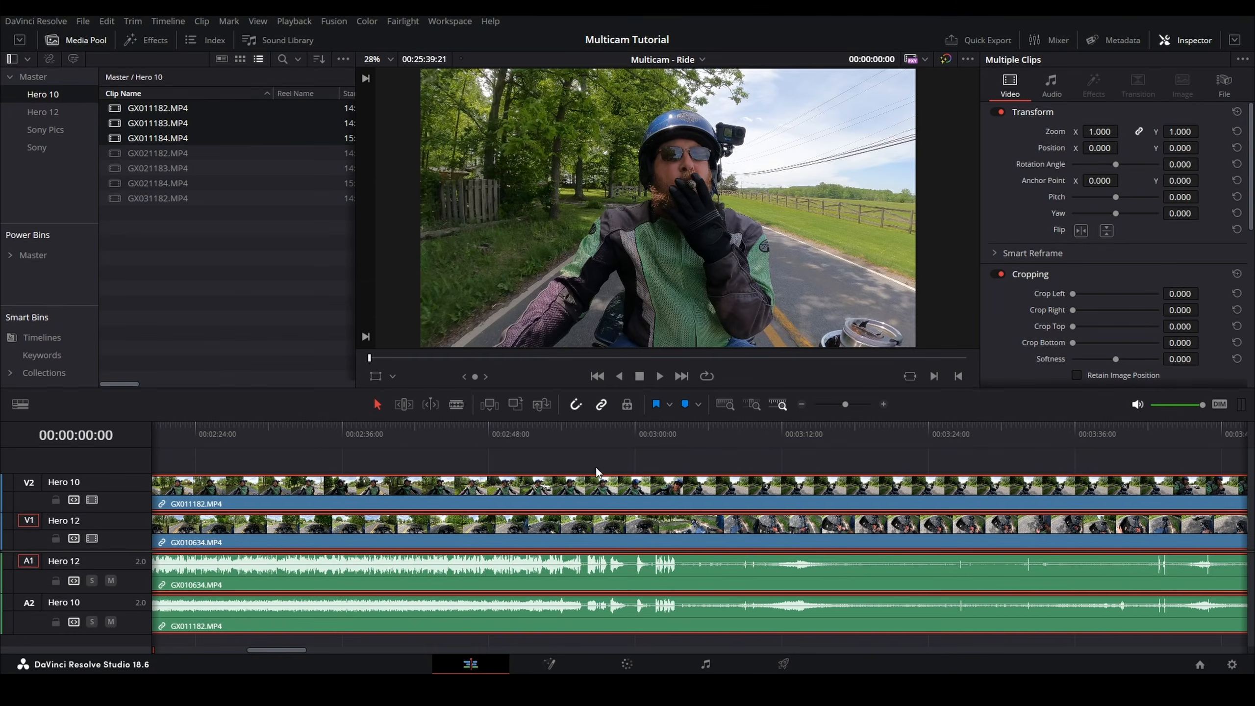
# Step: Play back the aligned clips to check their sync
pyautogui.click(565, 435)
pyautogui.press('space')
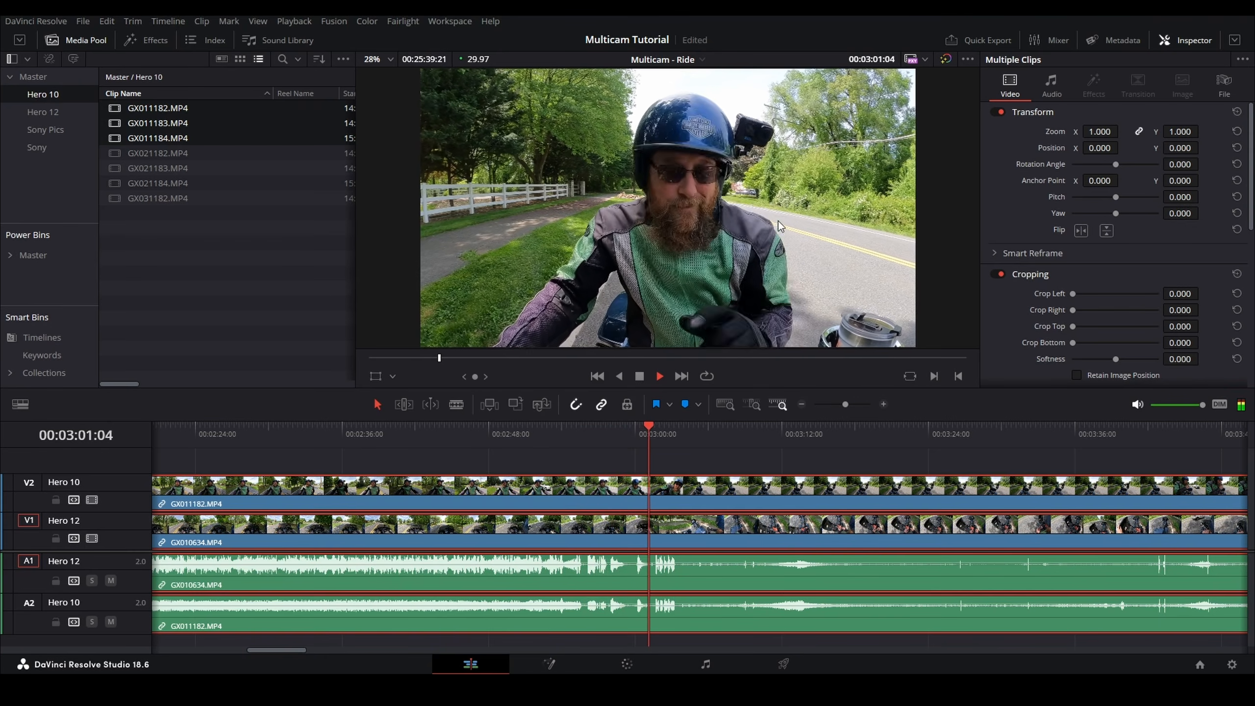
pyautogui.press('space')
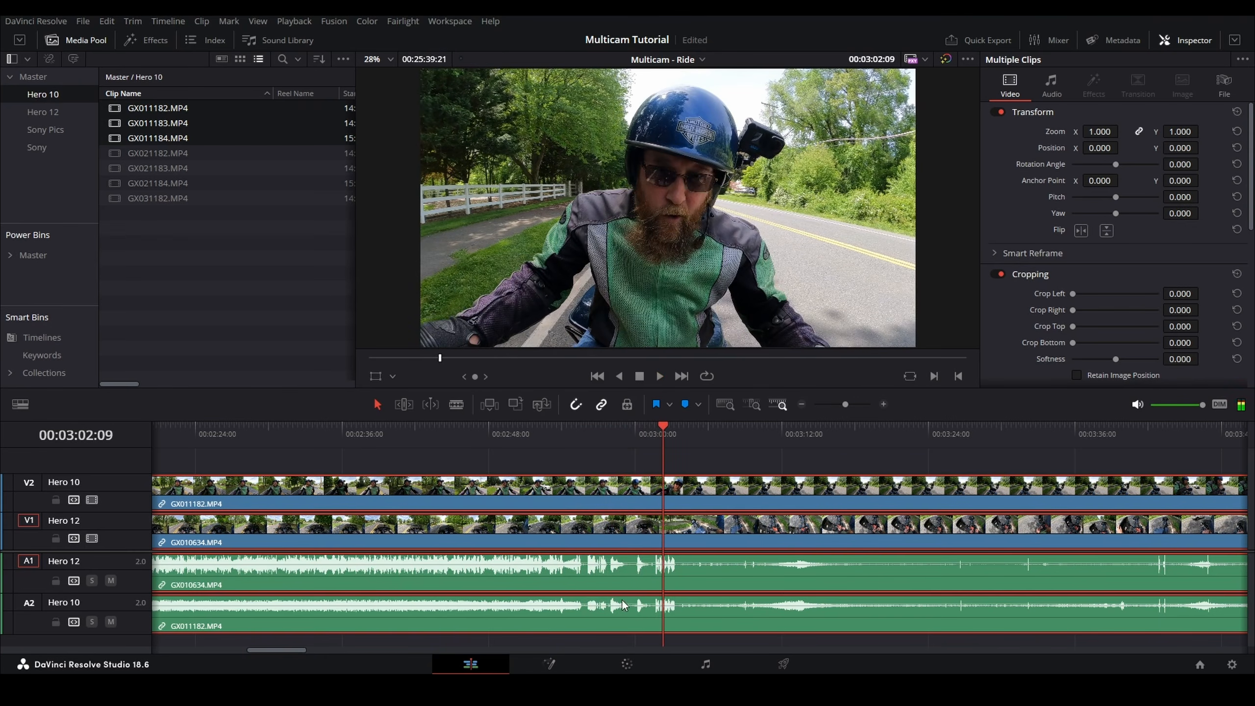
# Step: Nudge the first Hero 12 clip slightly right to refine the sync and play it back
pyautogui.scroll(5, 622, 579)
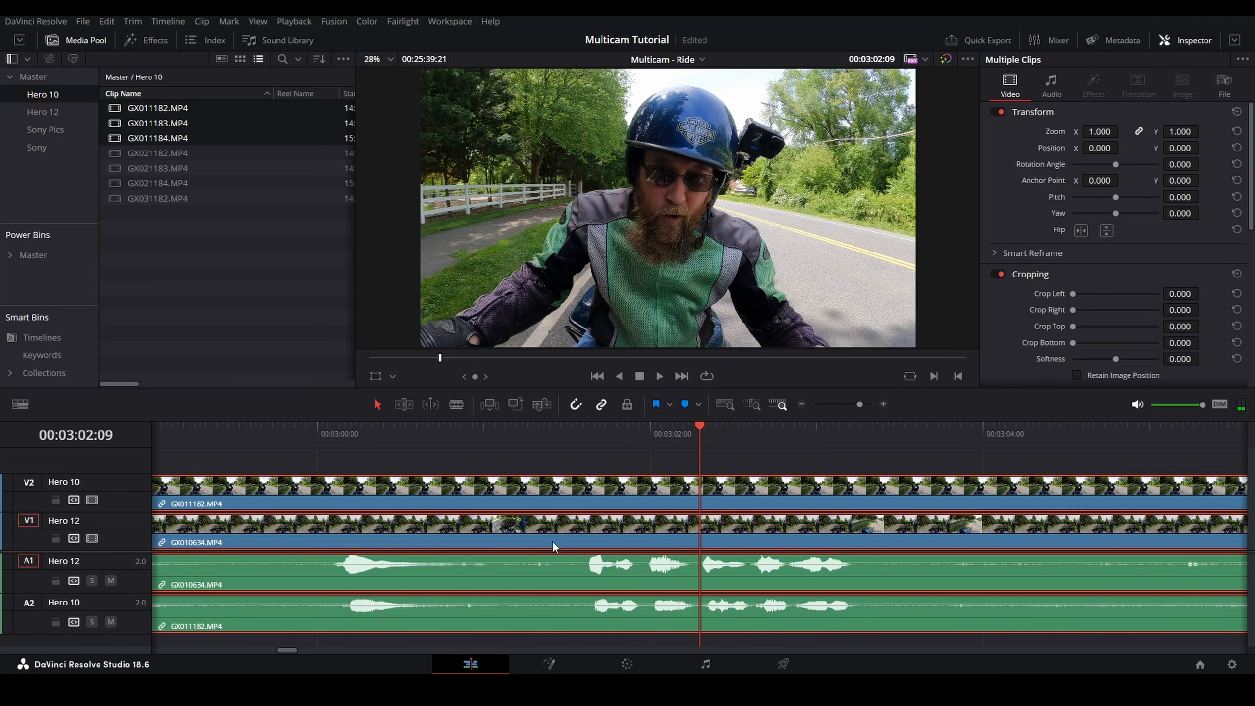
pyautogui.click(594, 451)
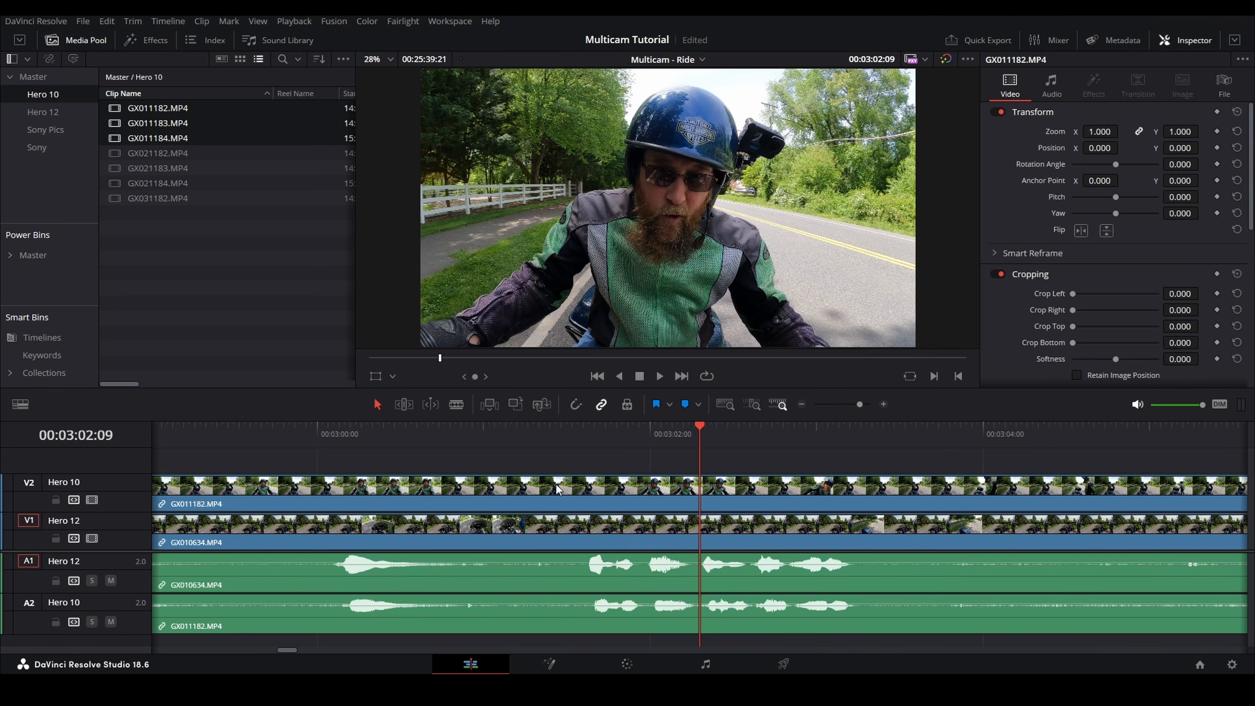
pyautogui.click(574, 497)
pyautogui.moveTo(579, 530); pyautogui.dragTo(590, 528)
pyautogui.click(571, 431)
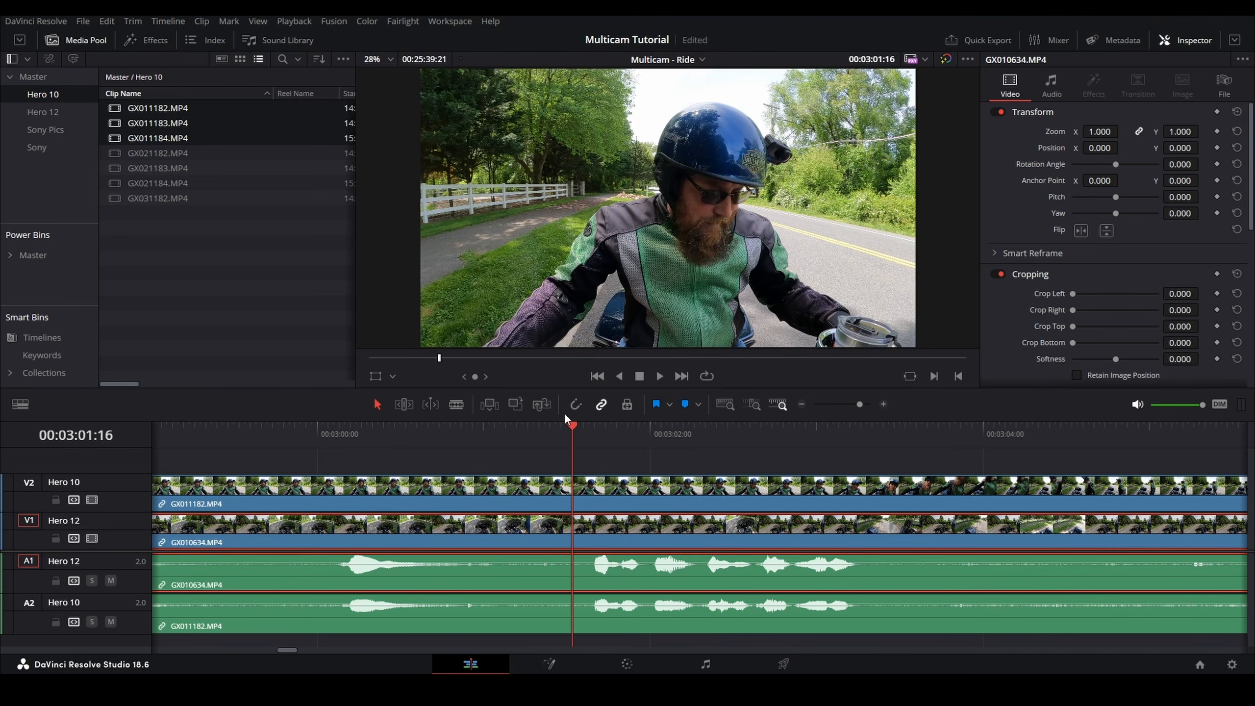
pyautogui.press('space')
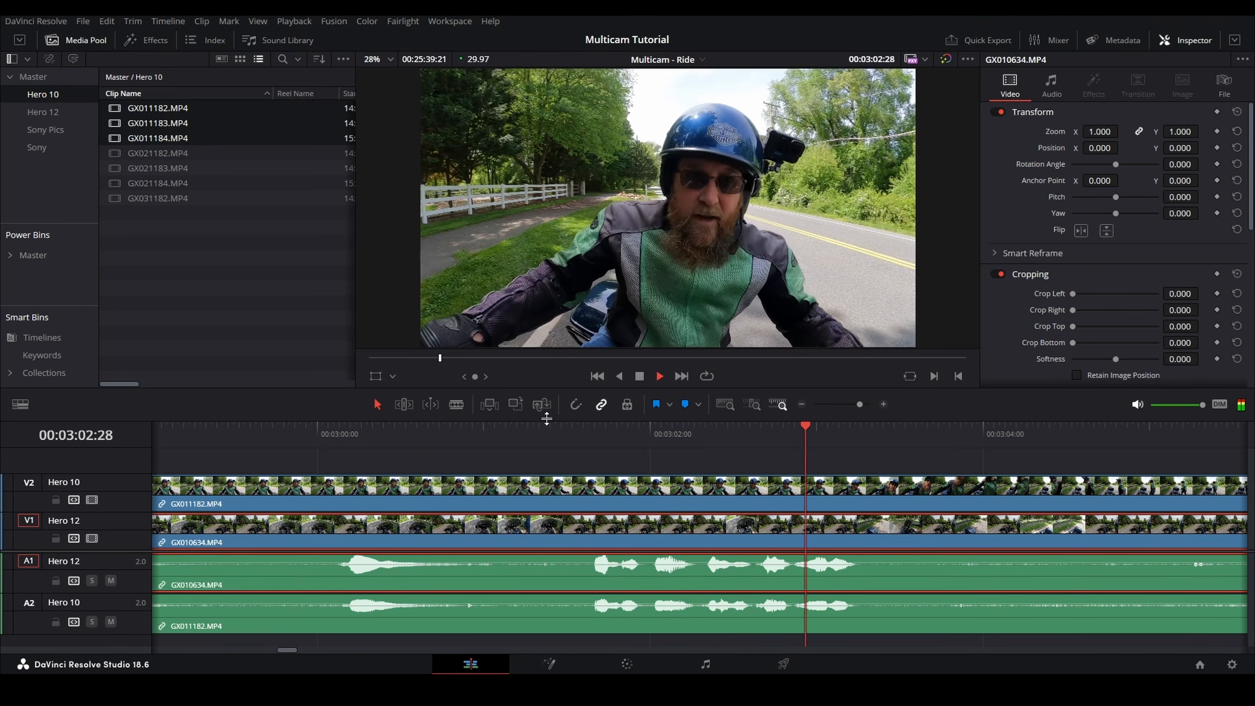
pyautogui.press('space')
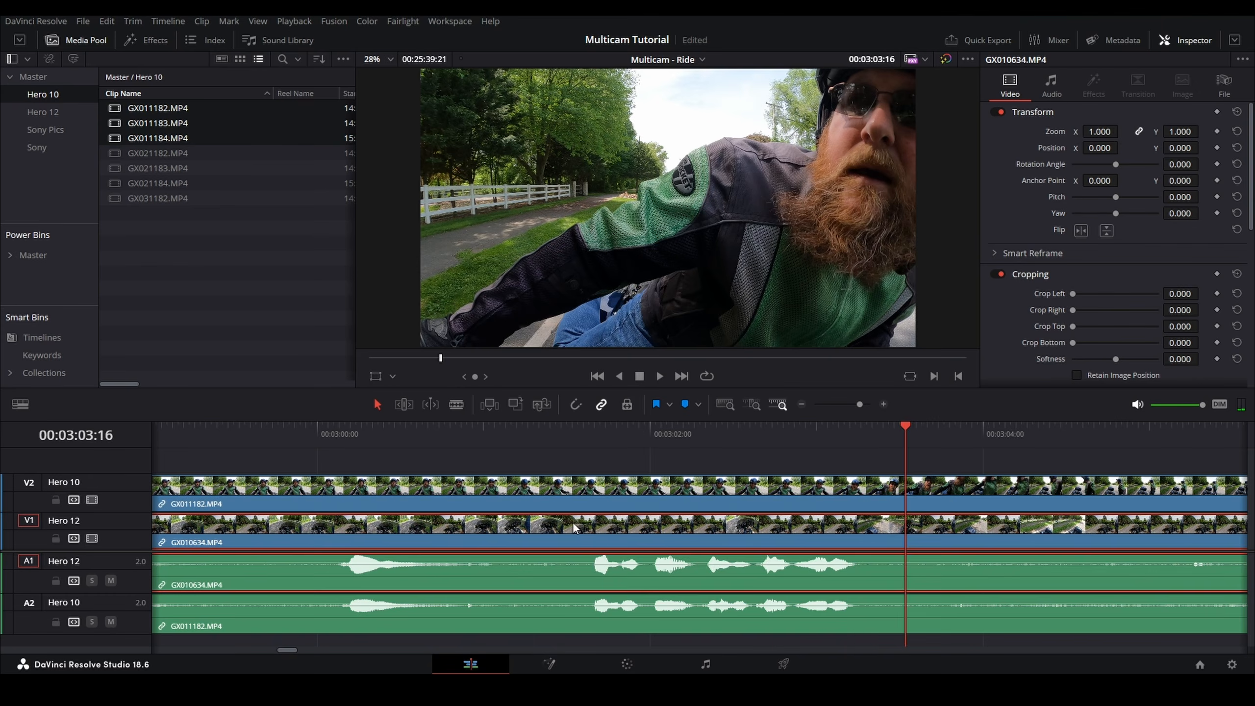
# Step: Delete the gap at the start of the timeline so the aligned clips begin at zero
pyautogui.scroll(-5, 572, 522)
pyautogui.scroll(-2, 510, 531)
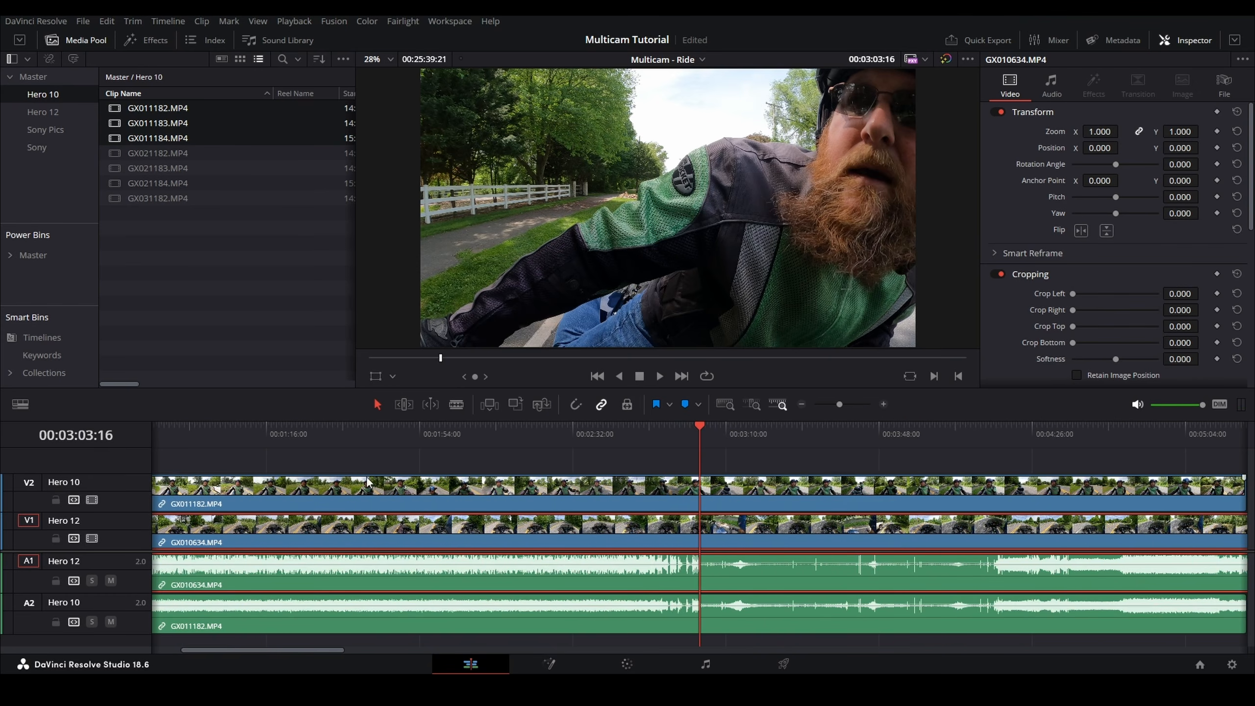
pyautogui.click(396, 435)
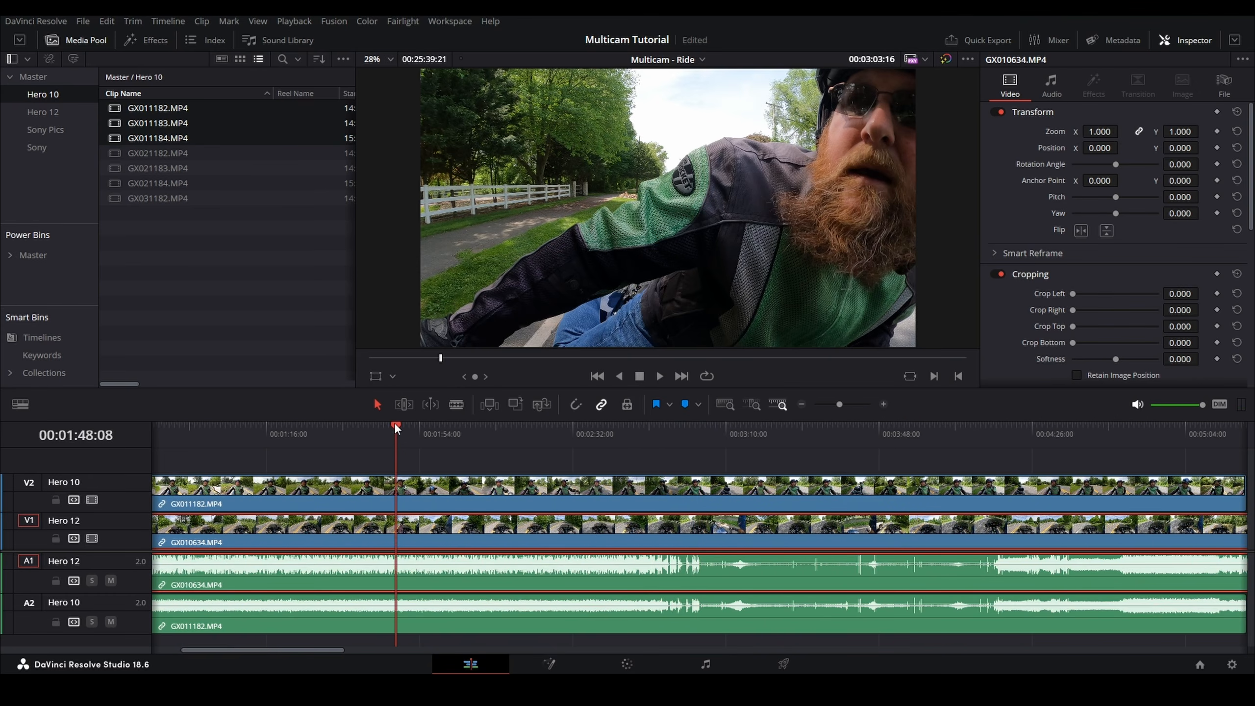
pyautogui.press('Home')
pyautogui.scroll(10, 213, 497)
pyautogui.click(176, 530)
pyautogui.moveTo(158, 490); pyautogui.dragTo(169, 490)
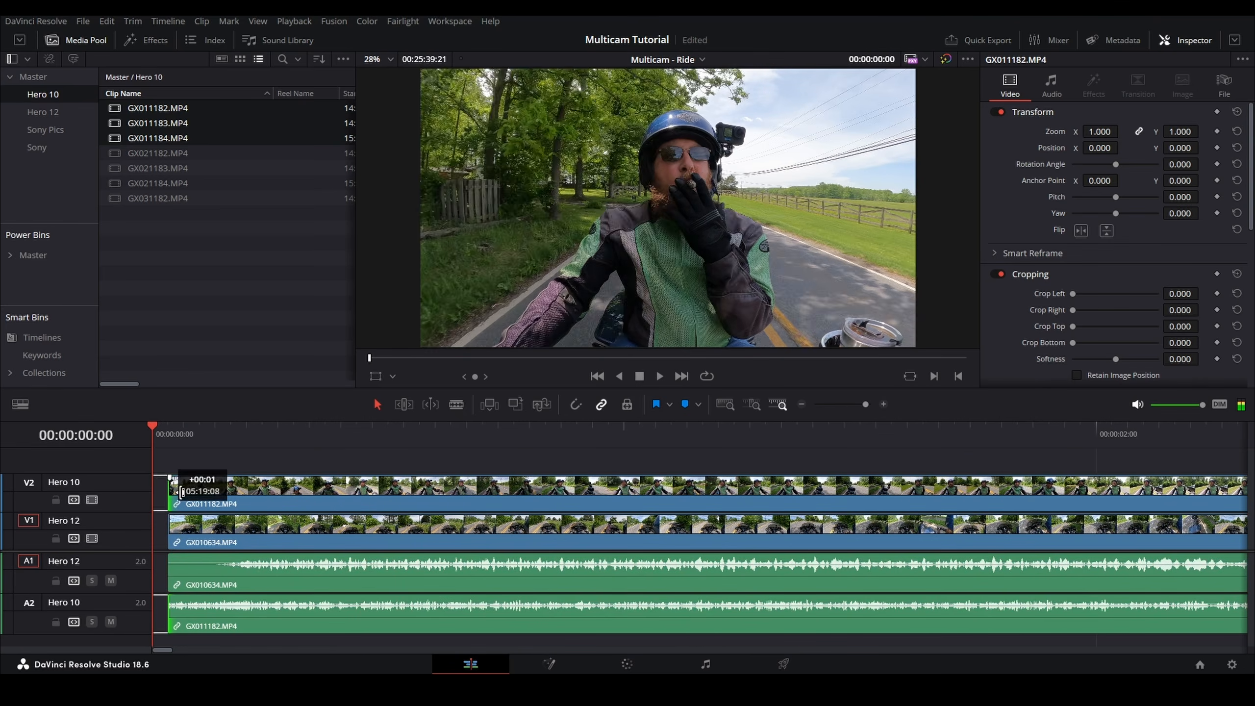
pyautogui.press('Delete')
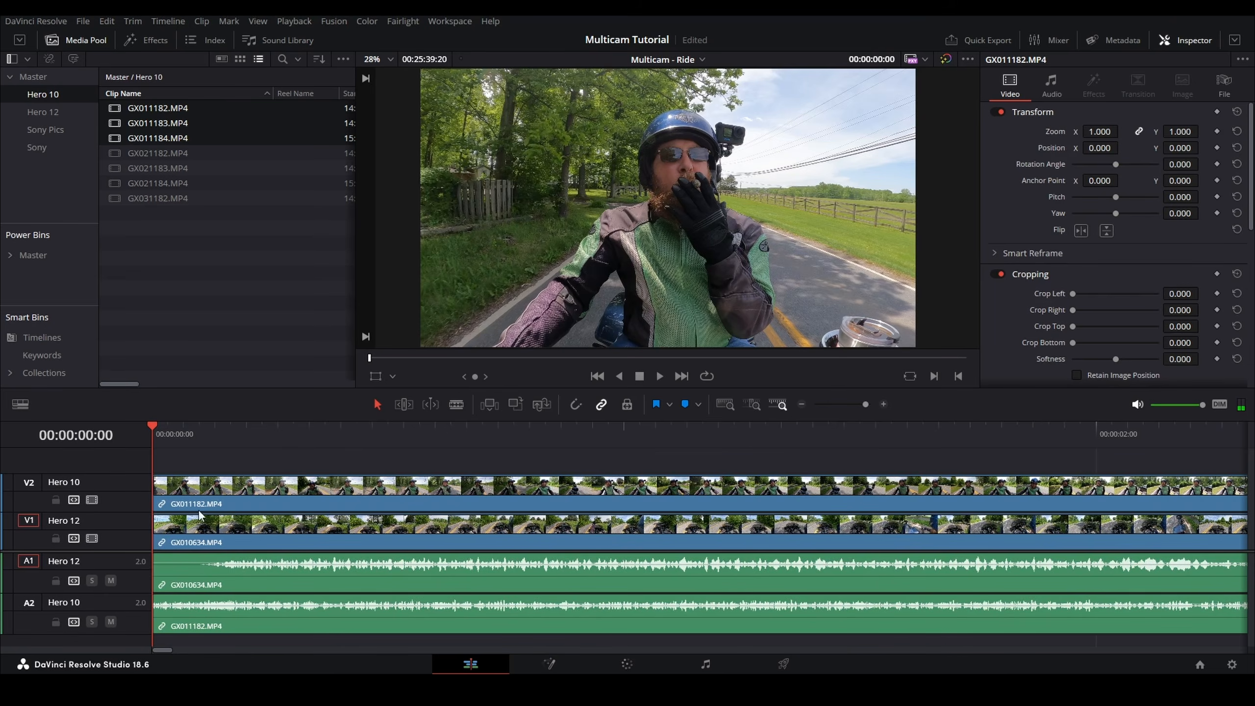
# Step: Add GX021182 and GX031182 from the Hero 10 bin to the Hero 10 track after the first clip
pyautogui.scroll(-10, 344, 487)
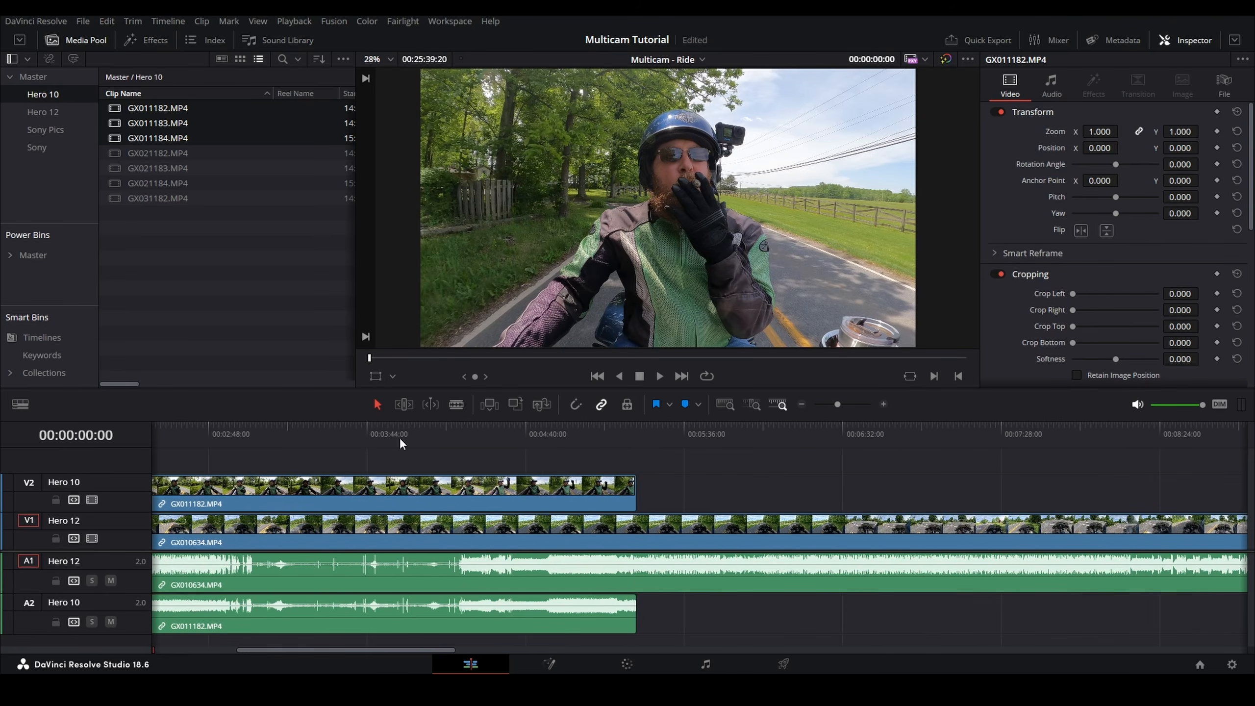
pyautogui.click(155, 151)
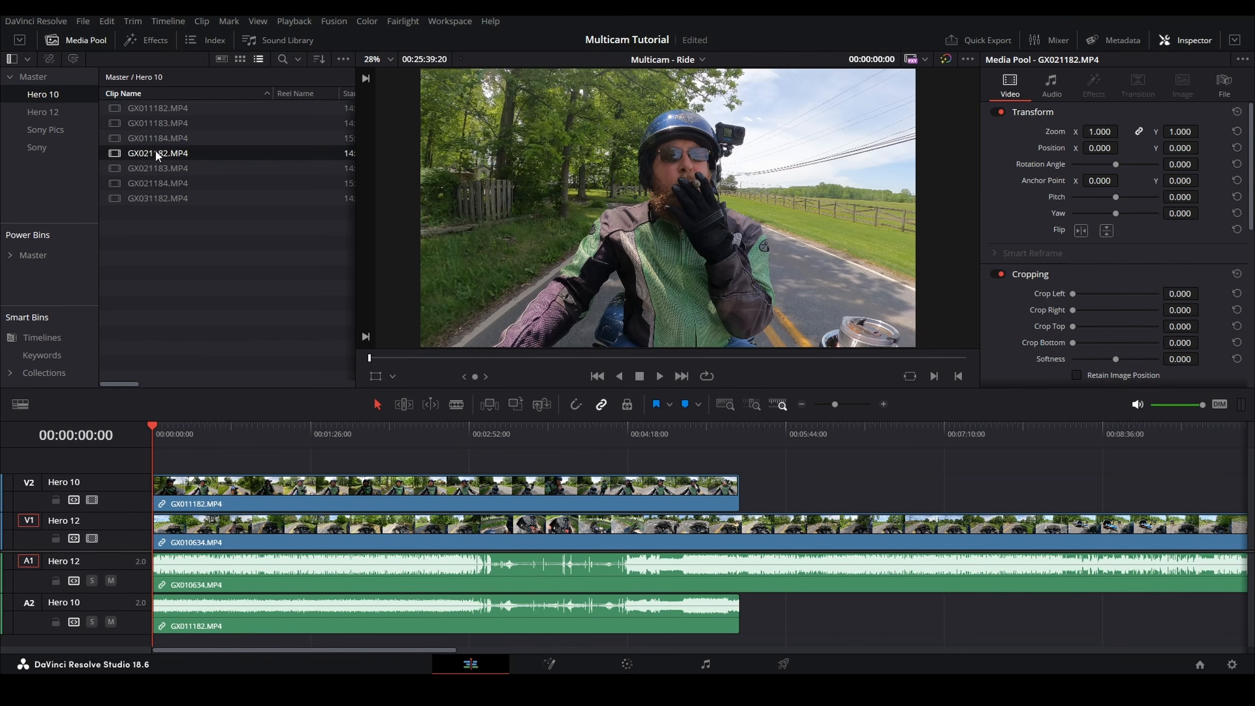
pyautogui.keyDown('ctrl'); pyautogui.click(155, 198); pyautogui.keyUp('ctrl')
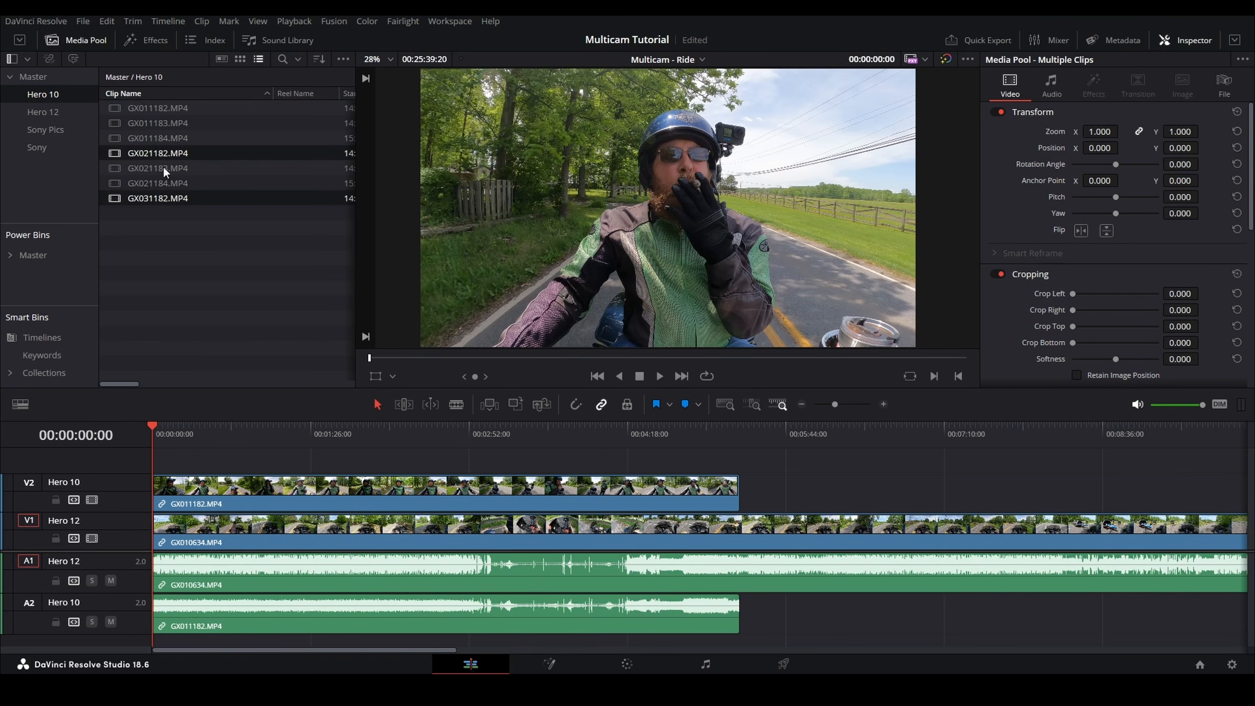
pyautogui.click(168, 222)
pyautogui.click(161, 201)
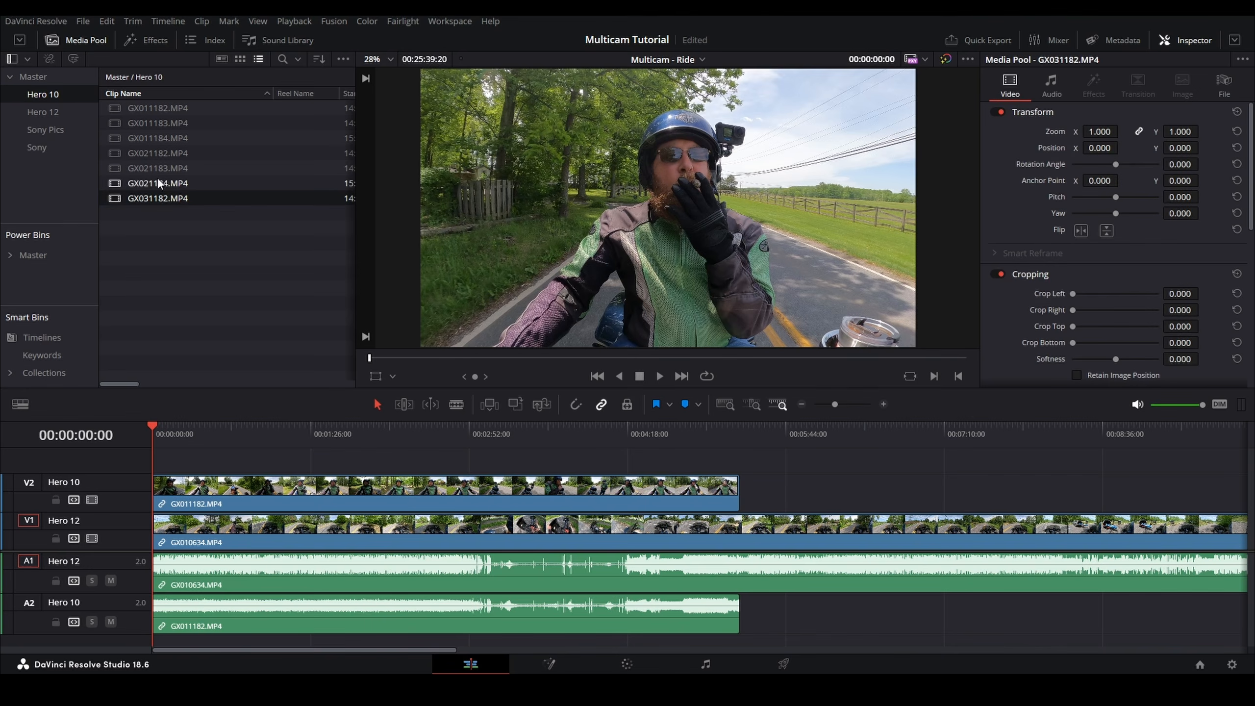
pyautogui.keyDown('ctrl'); pyautogui.click(163, 152); pyautogui.keyUp('ctrl')
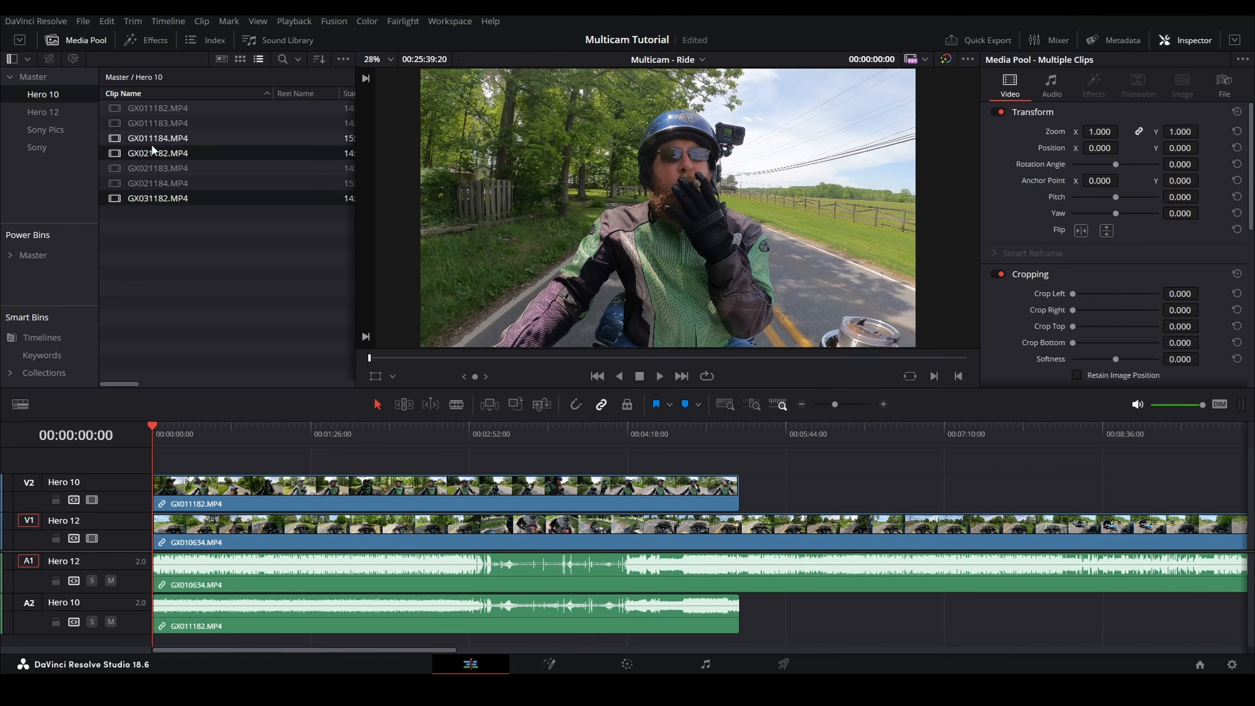
pyautogui.moveTo(145, 153); pyautogui.dragTo(761, 486)
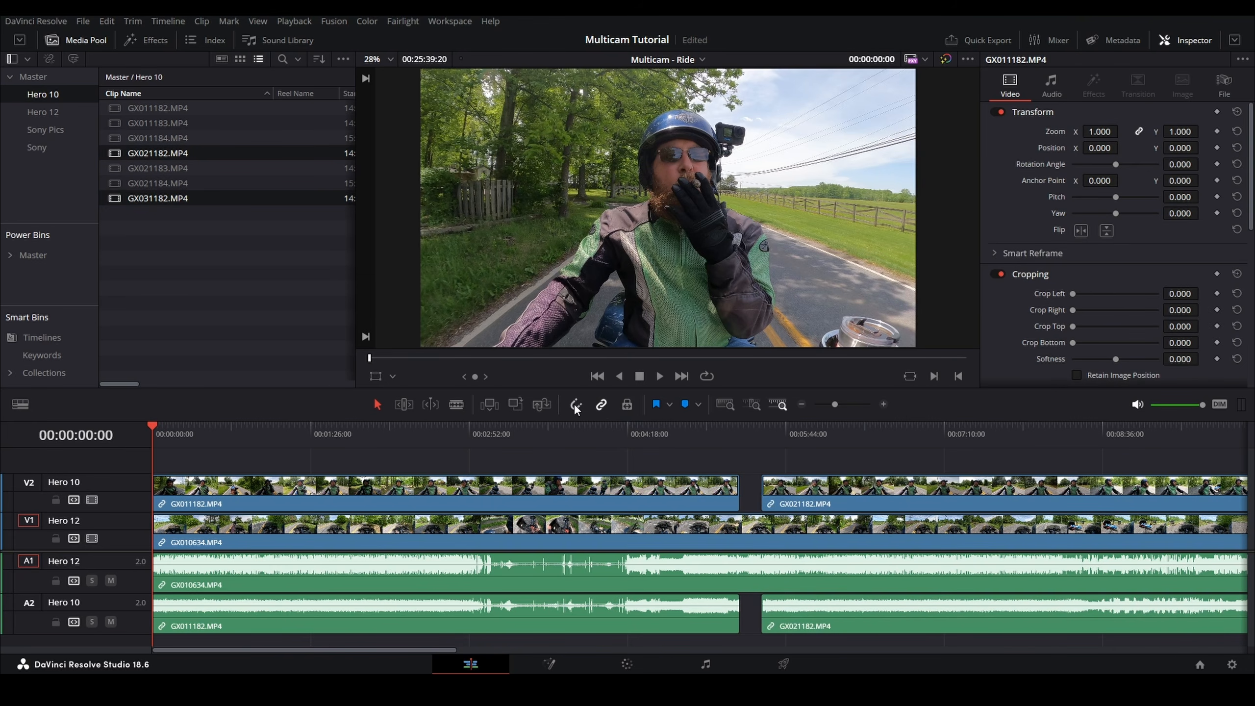
# Step: Slide GX021182 left against the first Hero 10 clip and GX031182 left against the end of GX021182
pyautogui.moveTo(820, 502); pyautogui.dragTo(805, 498)
pyautogui.hscroll(5, 886, 496)
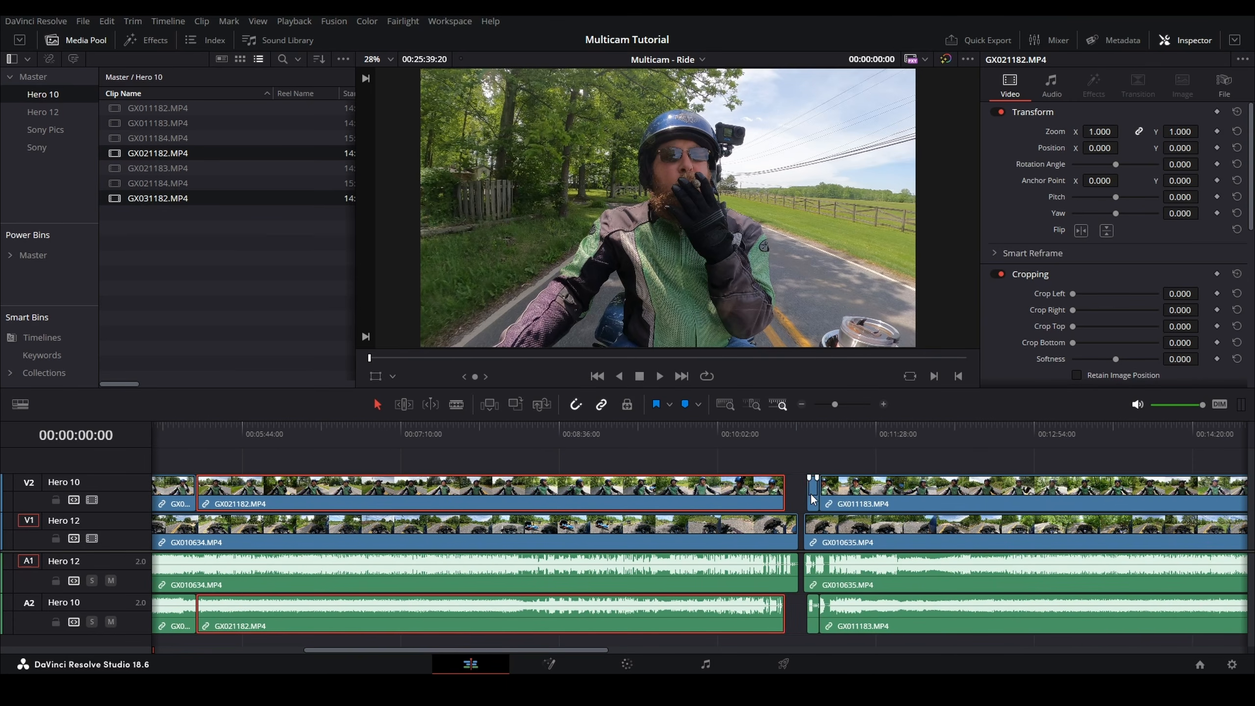
pyautogui.moveTo(813, 499); pyautogui.dragTo(792, 501)
pyautogui.click(790, 436)
pyautogui.scroll(6, 793, 458)
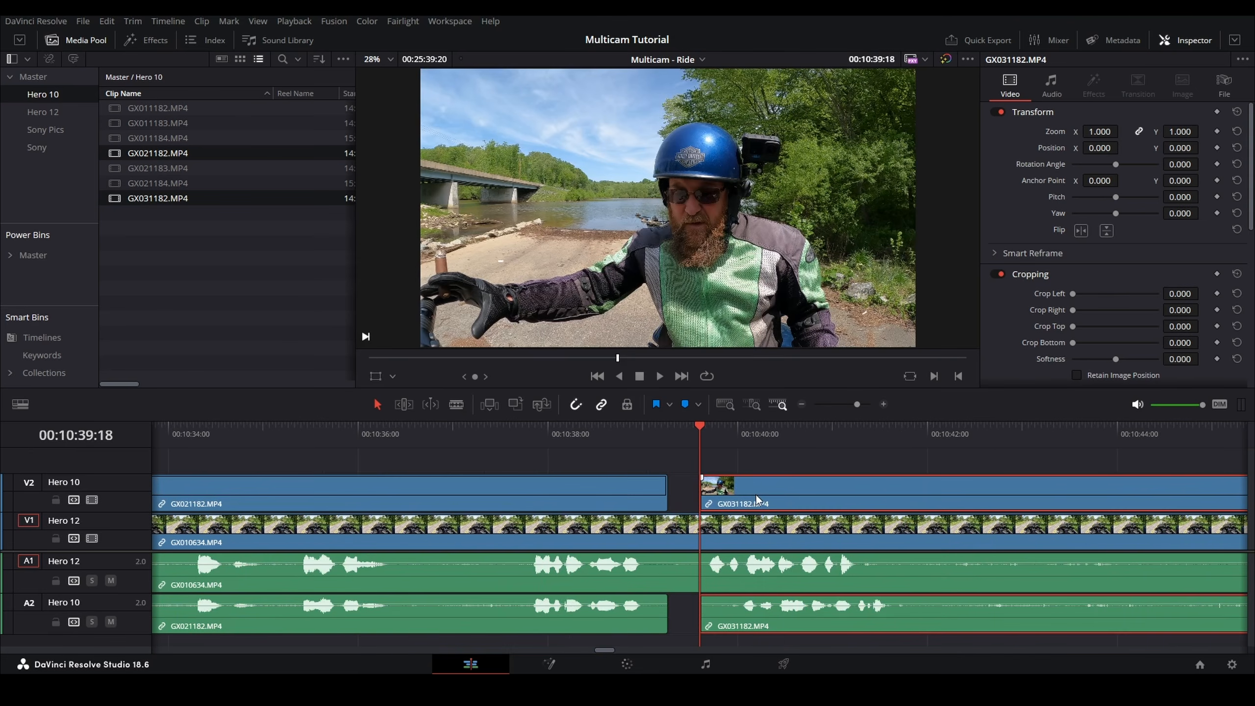
pyautogui.moveTo(758, 493); pyautogui.dragTo(730, 494)
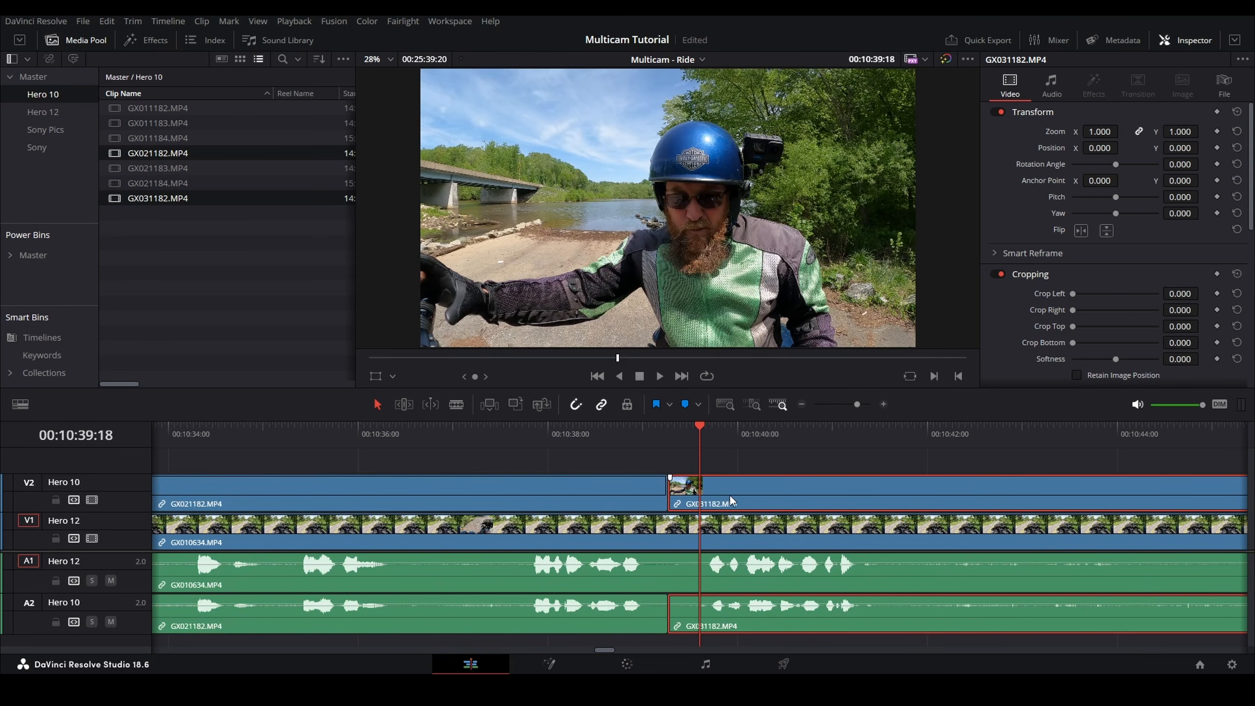
pyautogui.scroll(-1, 735, 484)
pyautogui.scroll(-4, 643, 508)
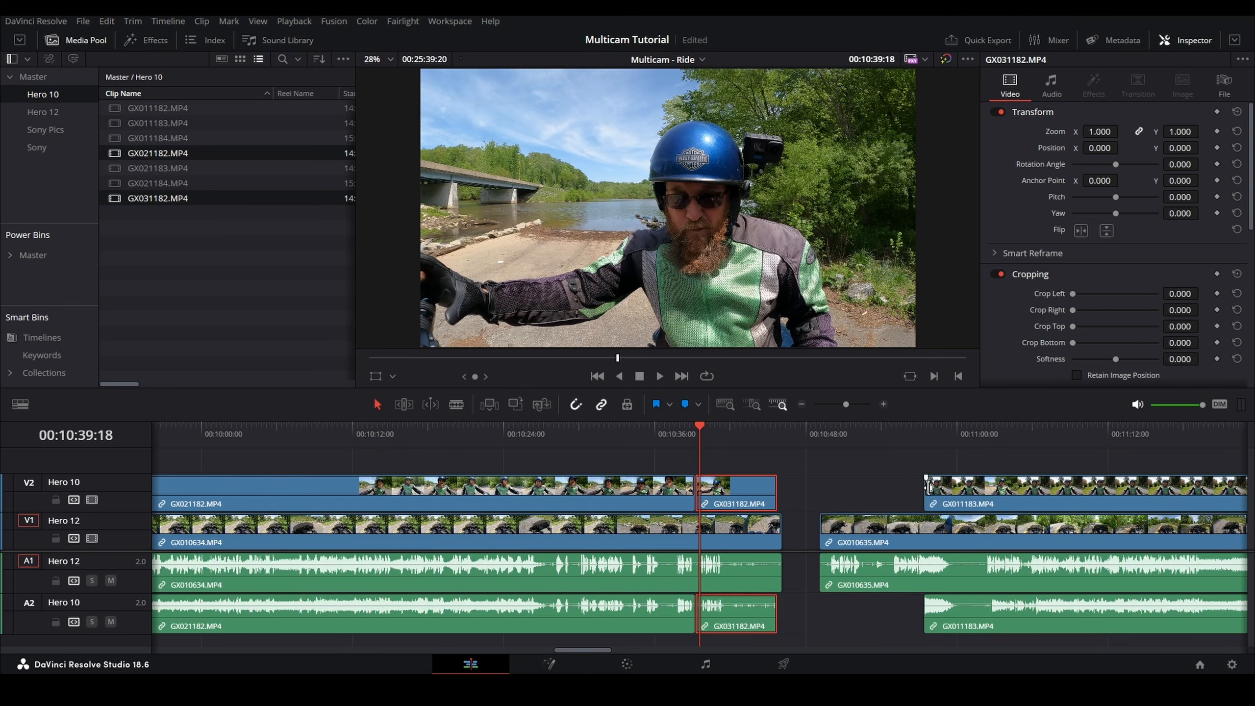
# Step: Move GX011183 toward the second Hero 12 clip, select both, and auto-align them based on waveform
pyautogui.click(927, 487)
pyautogui.click(736, 492)
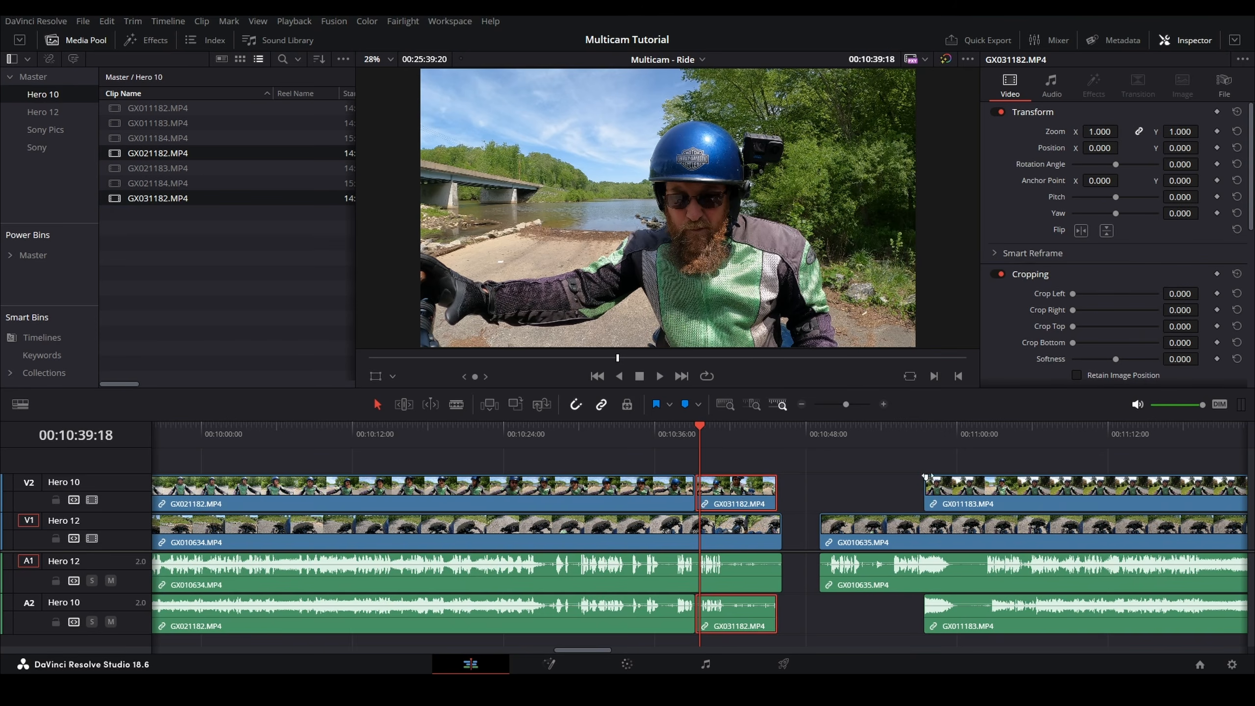
pyautogui.click(943, 487)
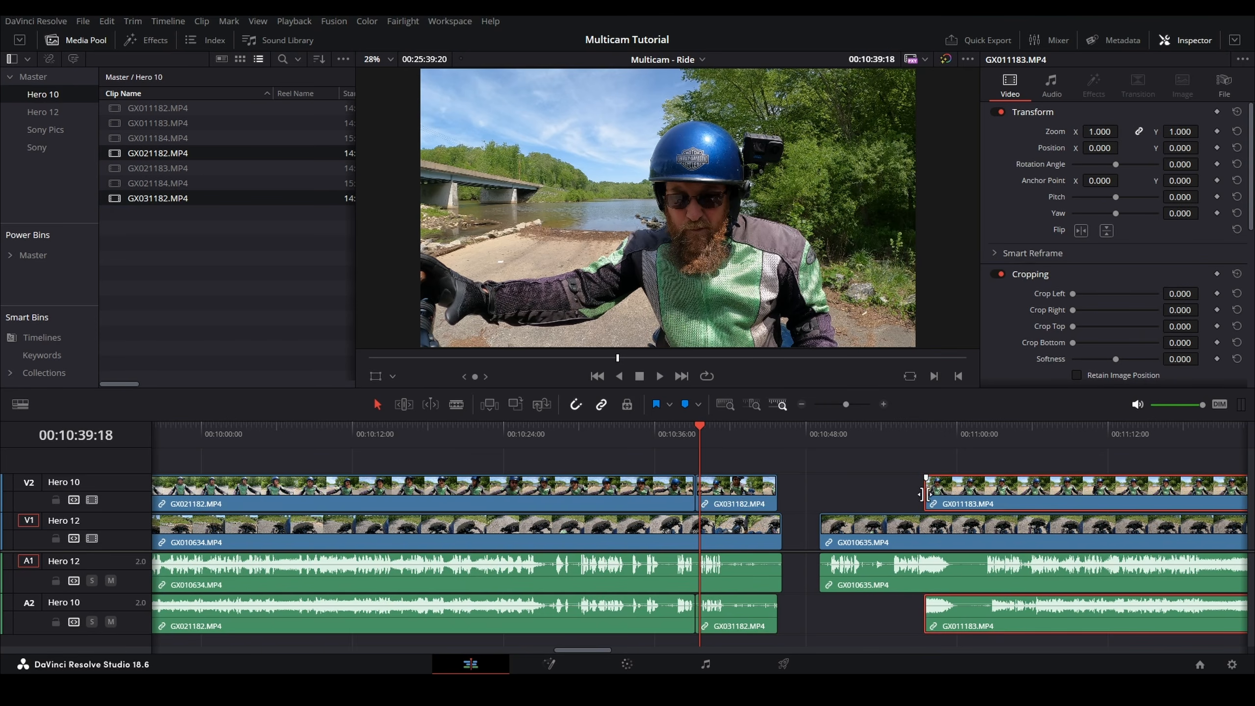
pyautogui.moveTo(928, 493); pyautogui.dragTo(788, 486)
pyautogui.moveTo(884, 459); pyautogui.dragTo(913, 529)
pyautogui.rightClick(916, 528)
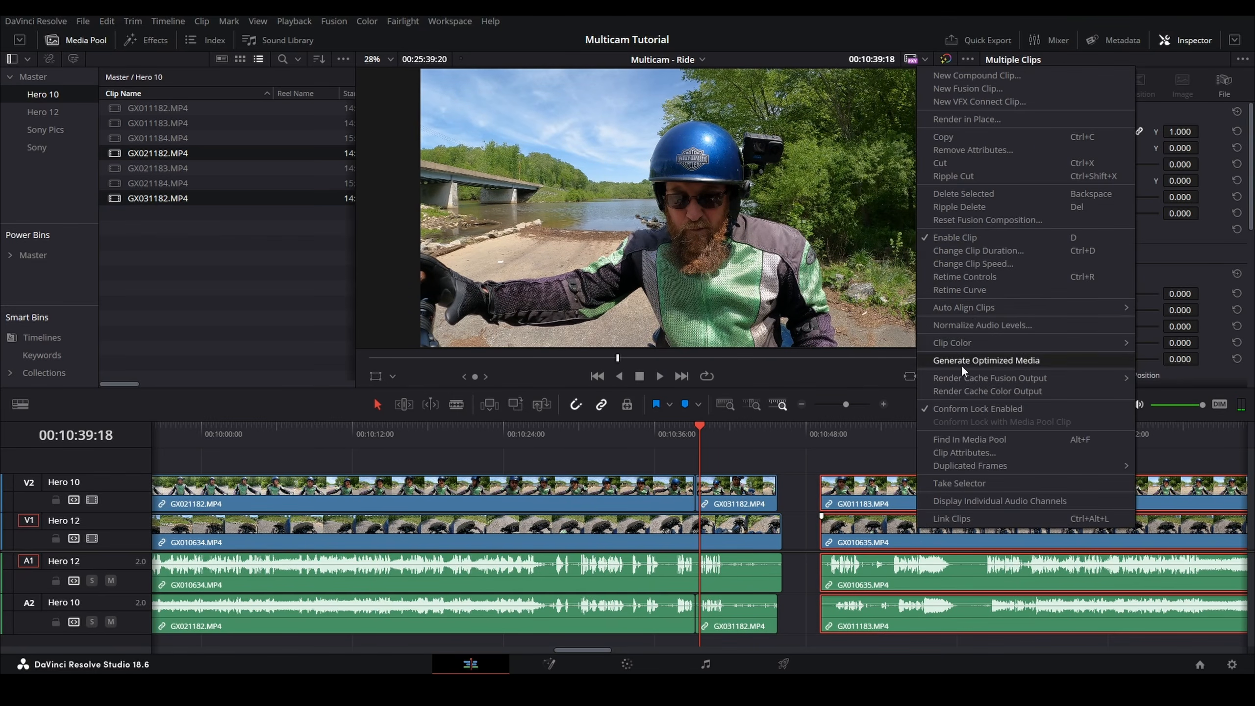
pyautogui.moveTo(965, 307)
pyautogui.click(1172, 319)
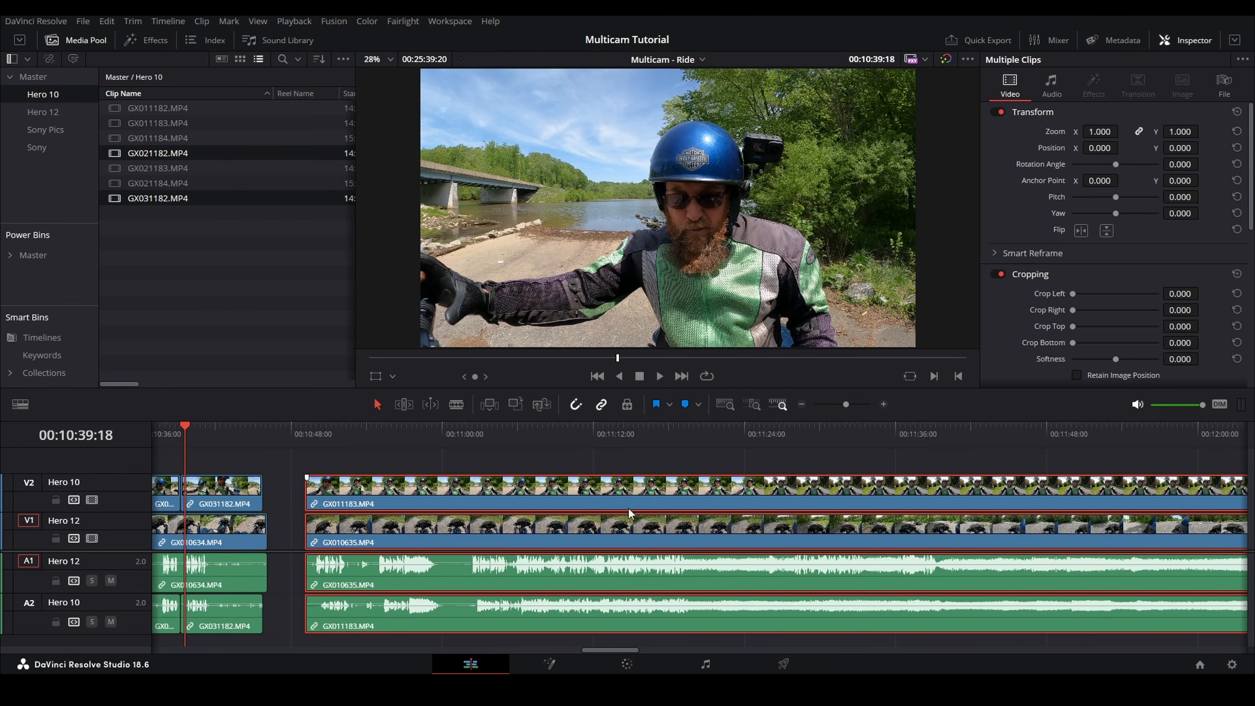
# Step: Scrub through the aligned second-segment clips to check their sync
pyautogui.click(797, 434)
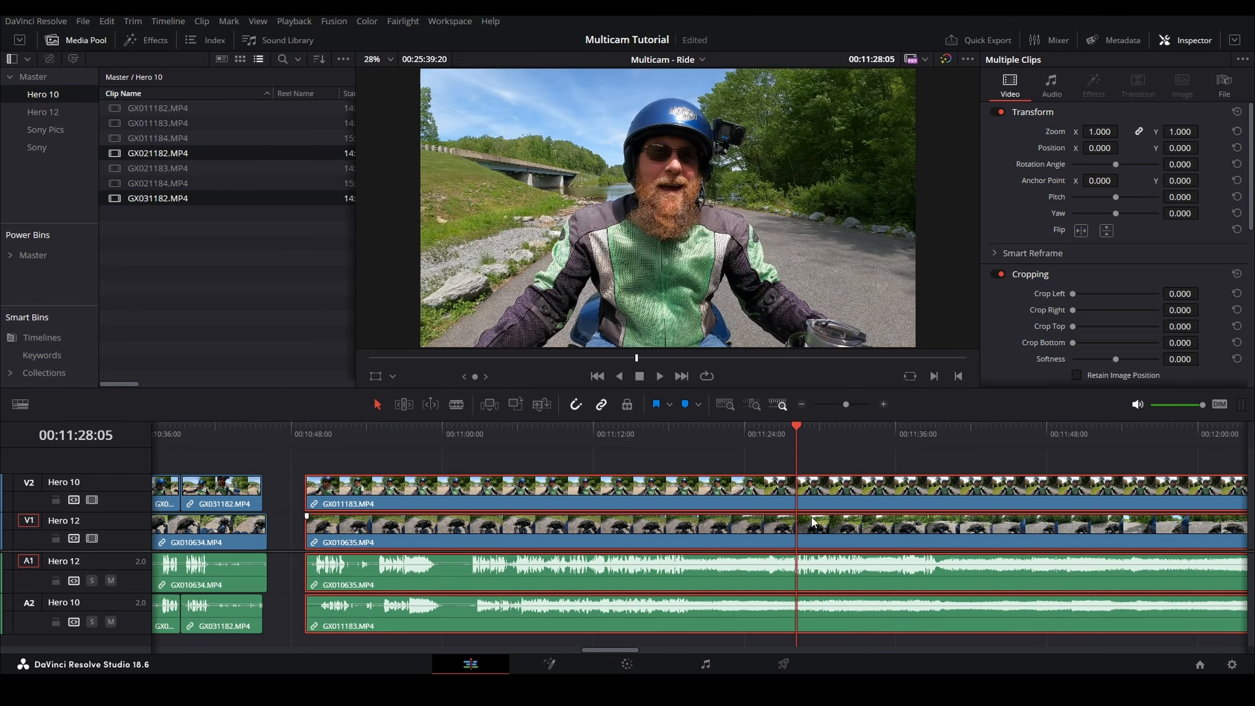
pyautogui.scroll(5, 815, 546)
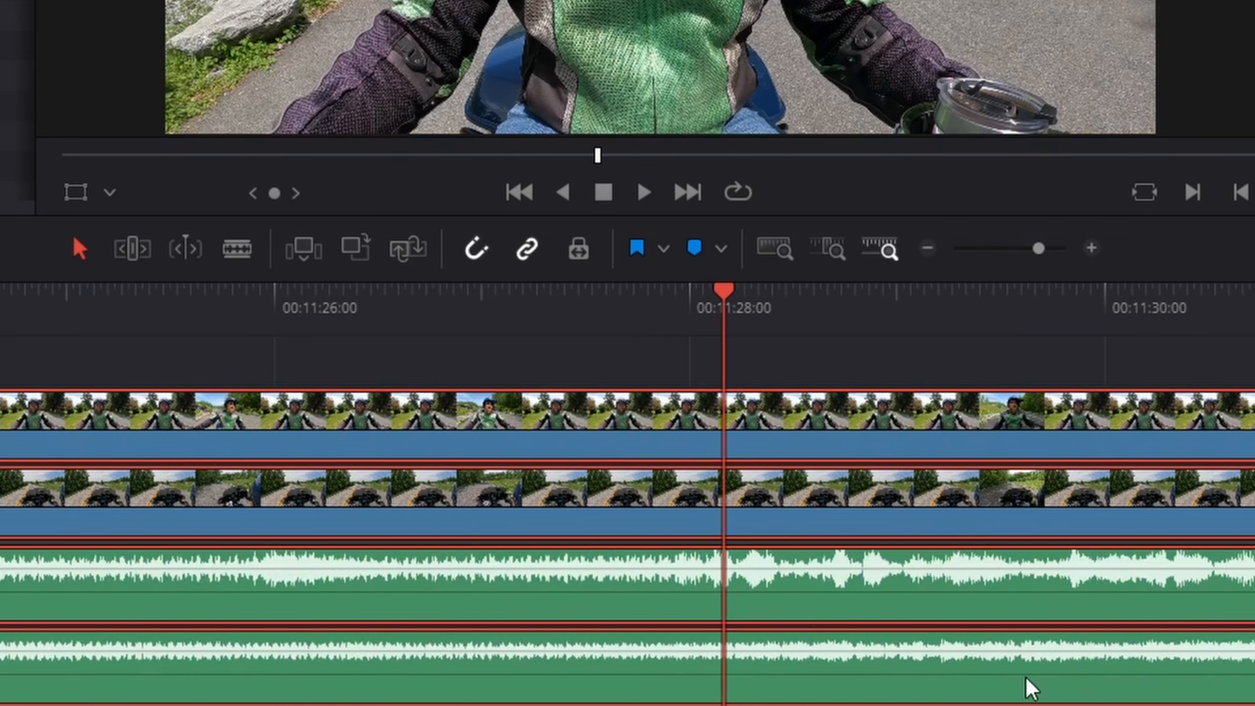
pyautogui.scroll(-3, 723, 477)
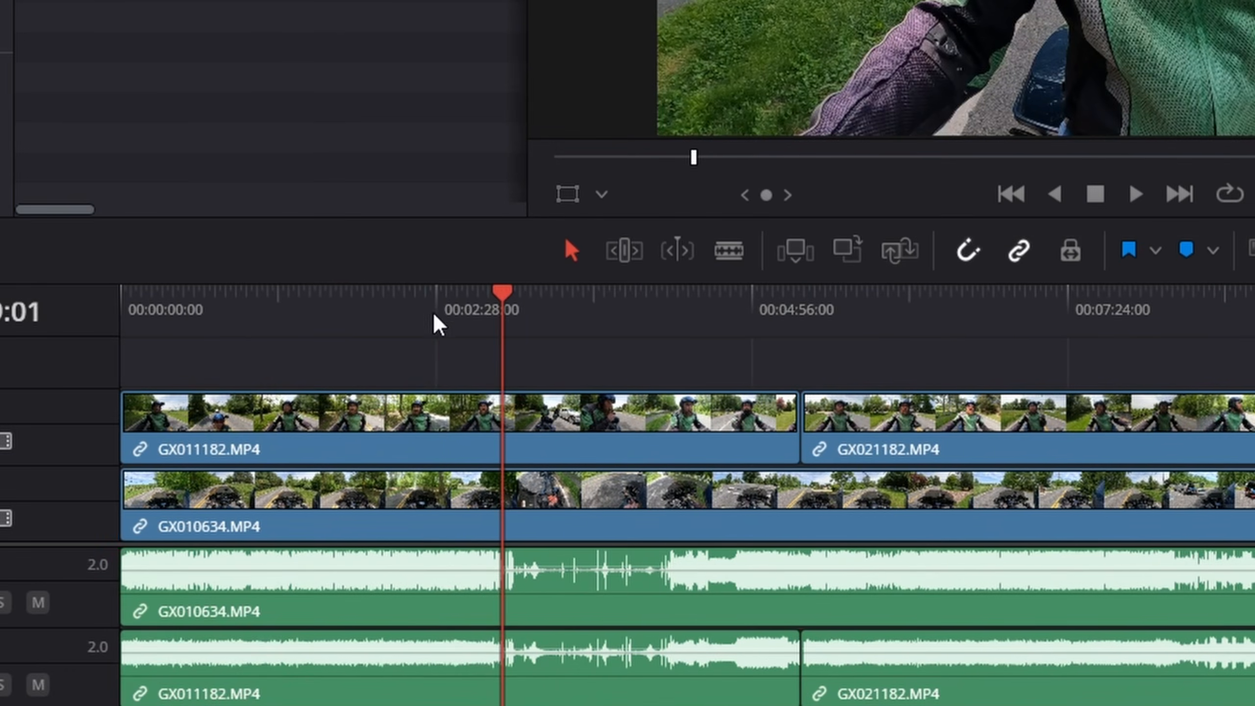
pyautogui.click(440, 316)
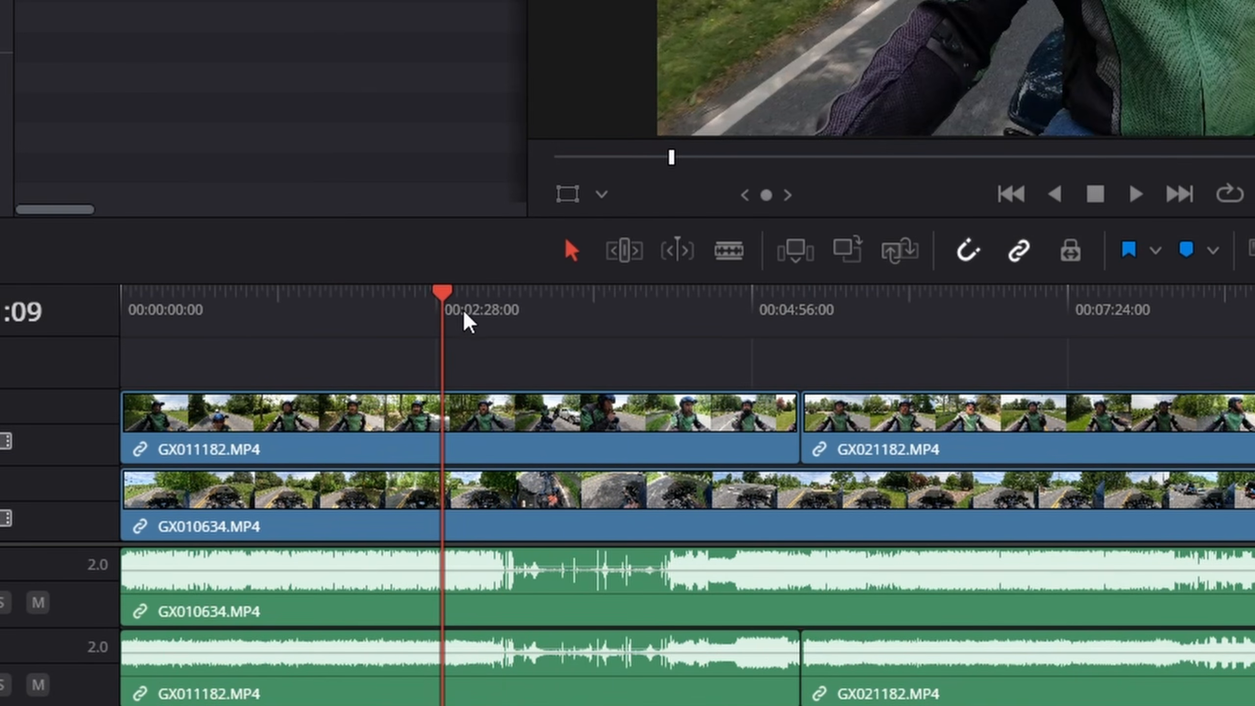
pyautogui.click(499, 315)
pyautogui.moveTo(509, 316); pyautogui.dragTo(667, 316)
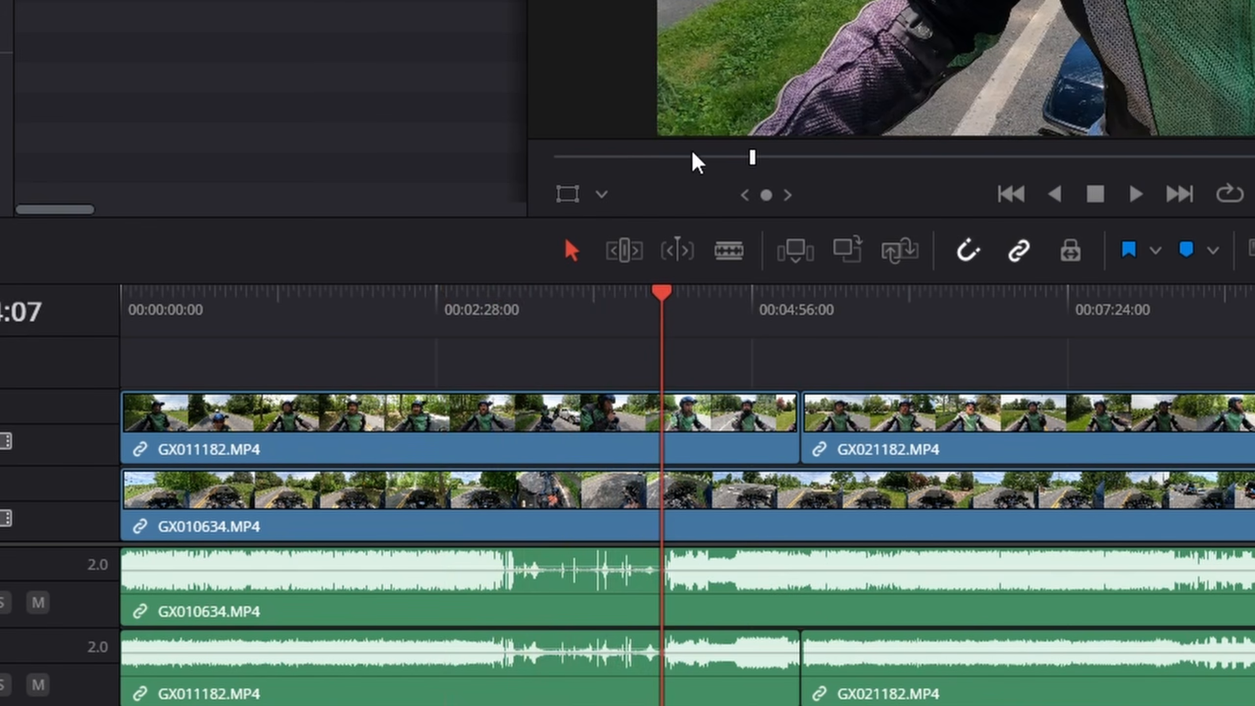
pyautogui.click(1252, 316)
pyautogui.hscroll(9, 1191, 340)
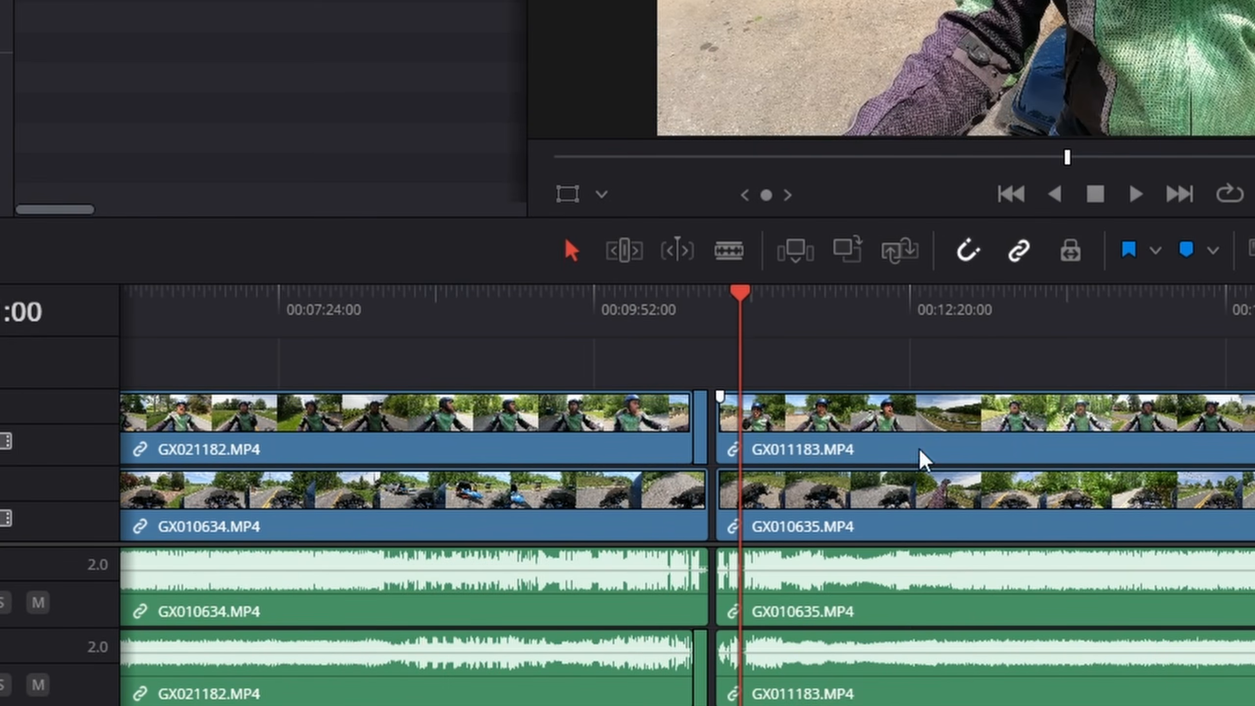
pyautogui.scroll(12, 827, 506)
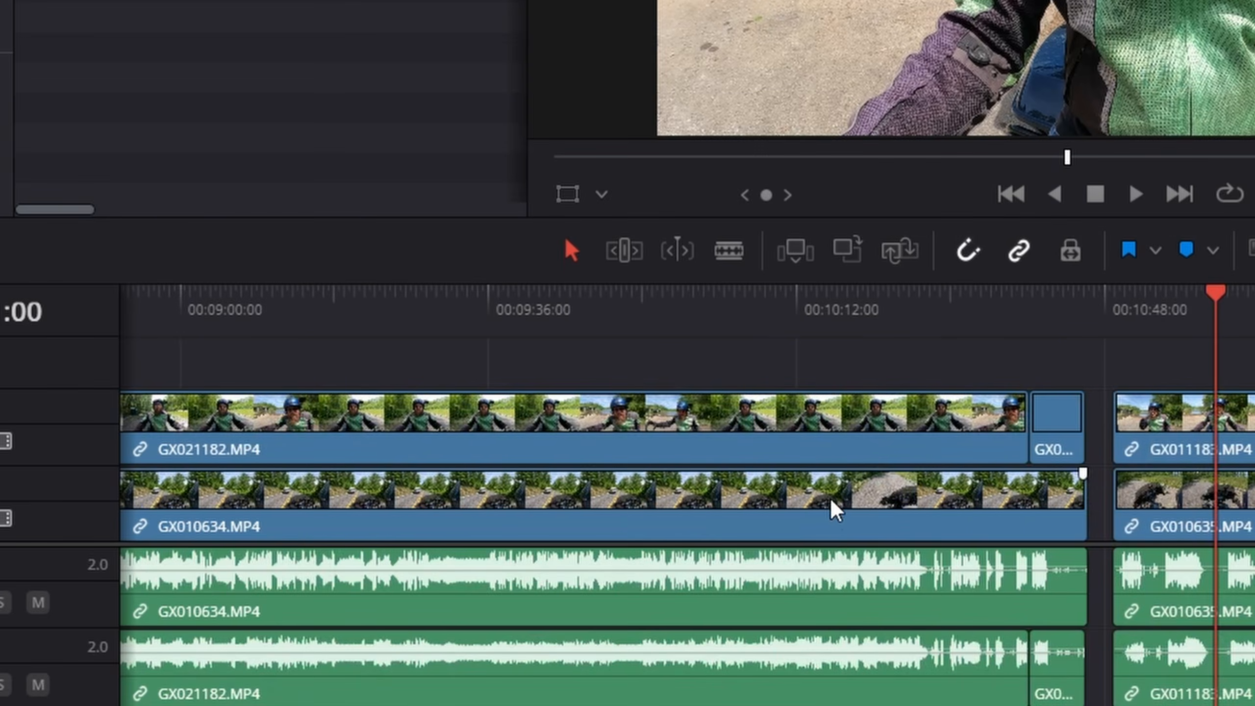
pyautogui.hscroll(-6, 551, 490)
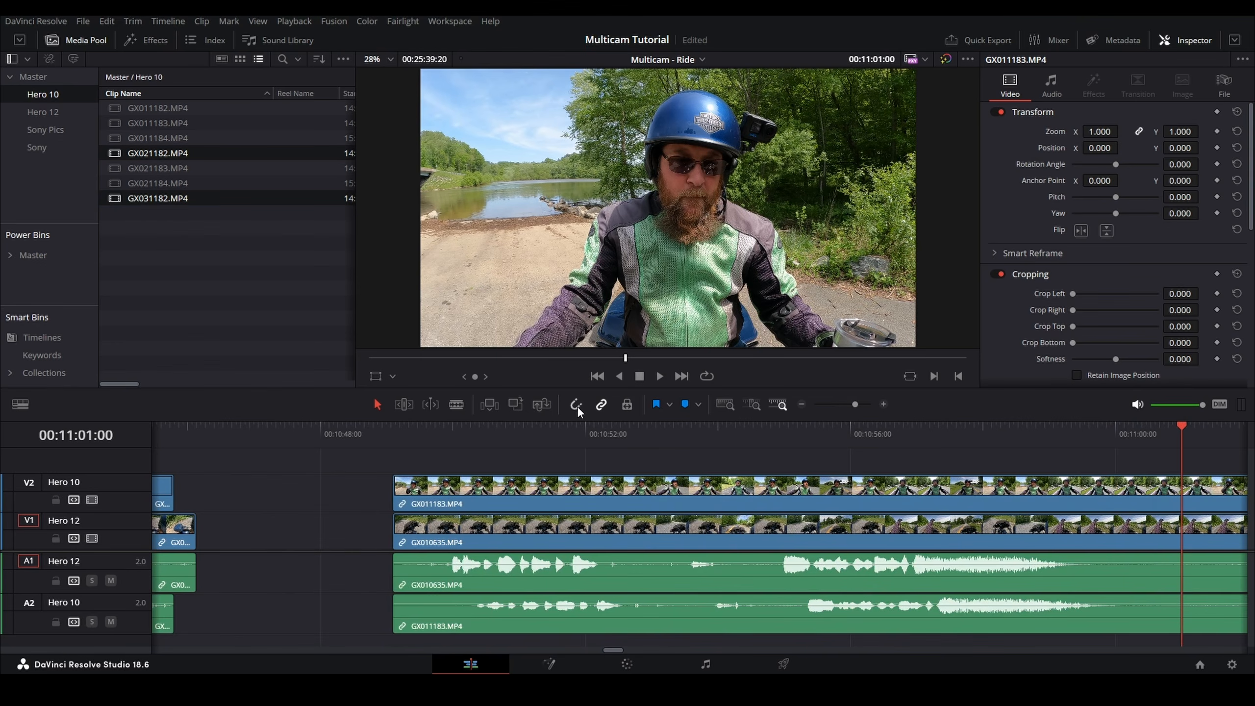
# Step: Nudge GX011183 slightly left to refine its sync and play it back
pyautogui.moveTo(591, 499); pyautogui.dragTo(569, 495)
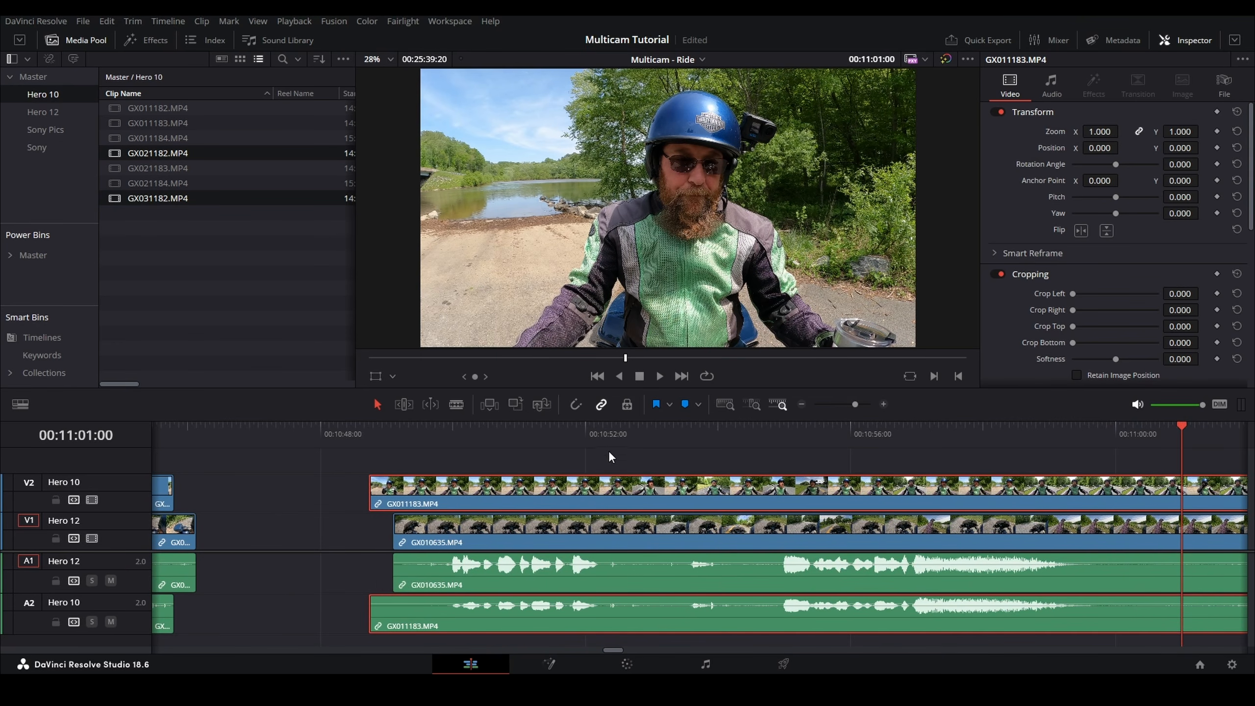
pyautogui.click(778, 429)
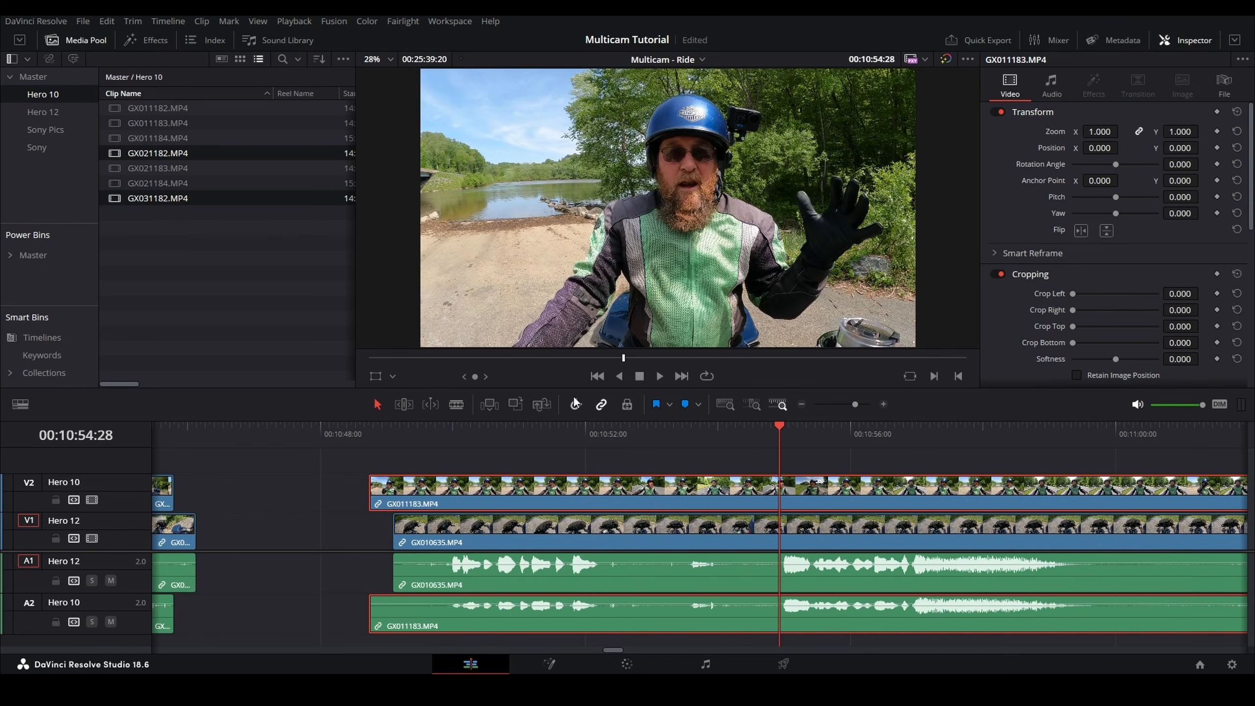
pyautogui.press('space')
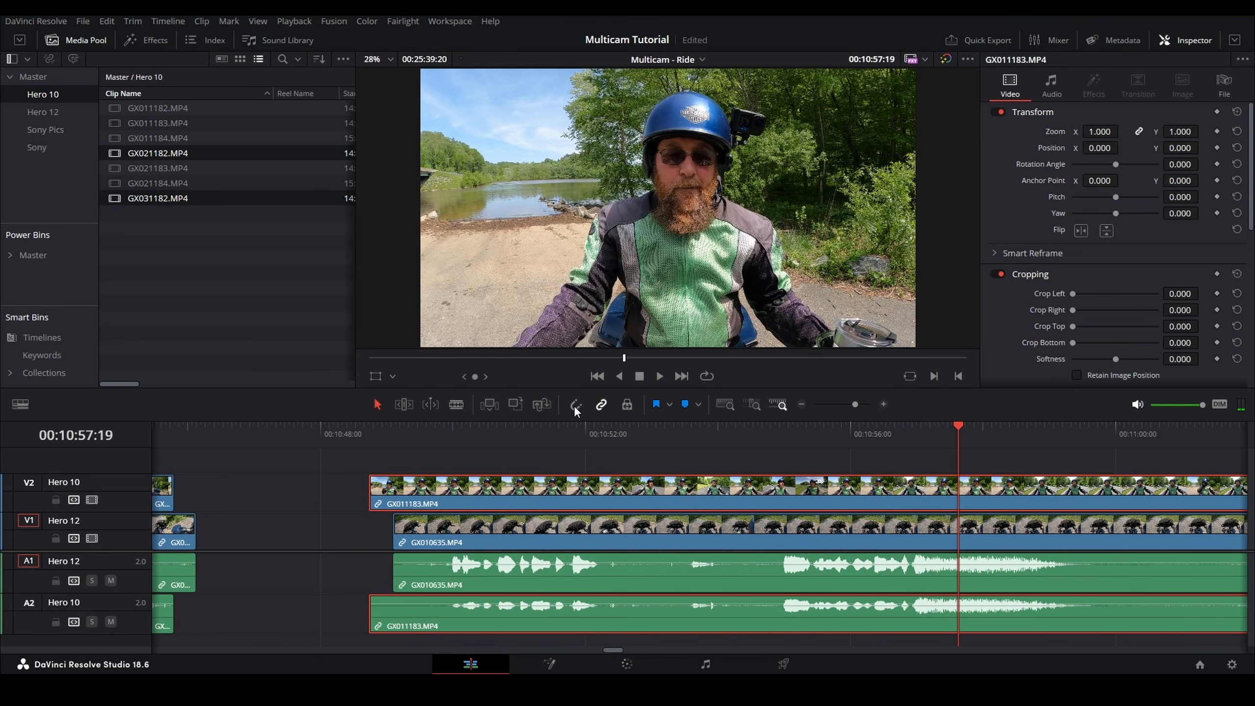
# Step: Trim the start of GX011183 and the end of the first Hero 12 clip so the edges line up
pyautogui.moveTo(374, 488); pyautogui.dragTo(394, 488)
pyautogui.moveTo(187, 529); pyautogui.dragTo(165, 529)
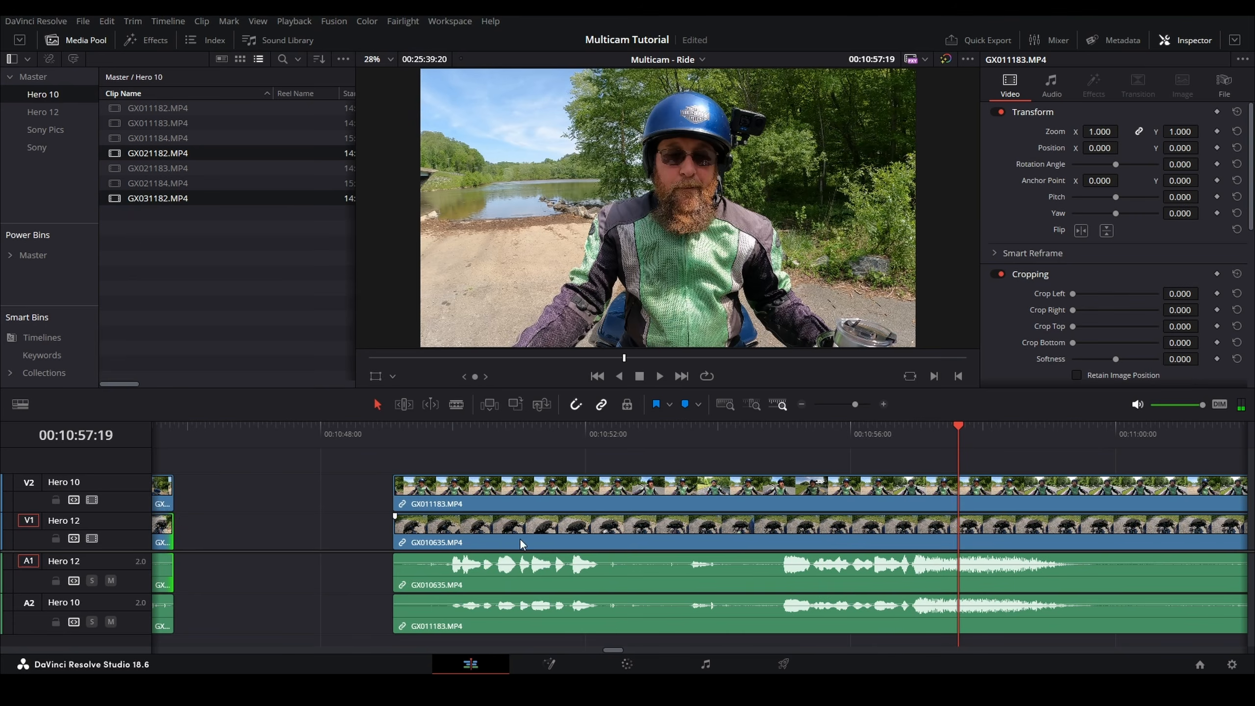
# Step: Add GX021183 from the Hero 10 bin to the Hero 10 track right after GX011183
pyautogui.scroll(-3, 540, 536)
pyautogui.hscroll(15, 933, 508)
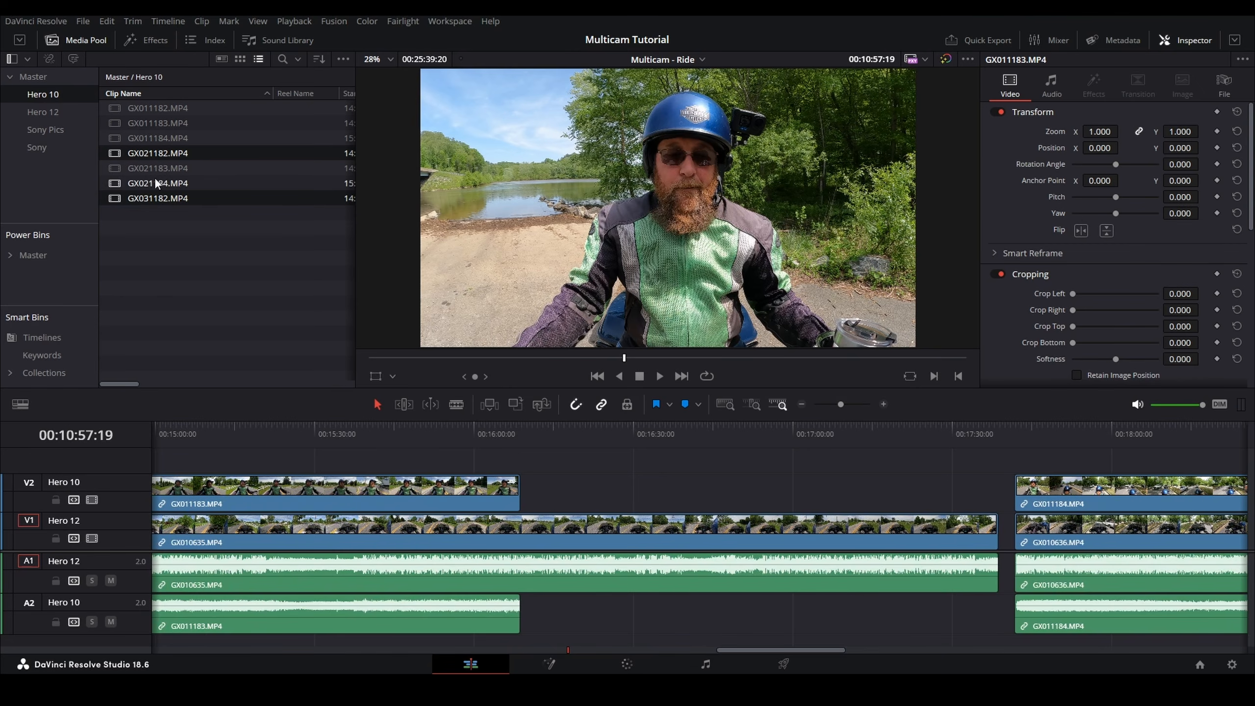
pyautogui.moveTo(154, 167); pyautogui.dragTo(521, 490)
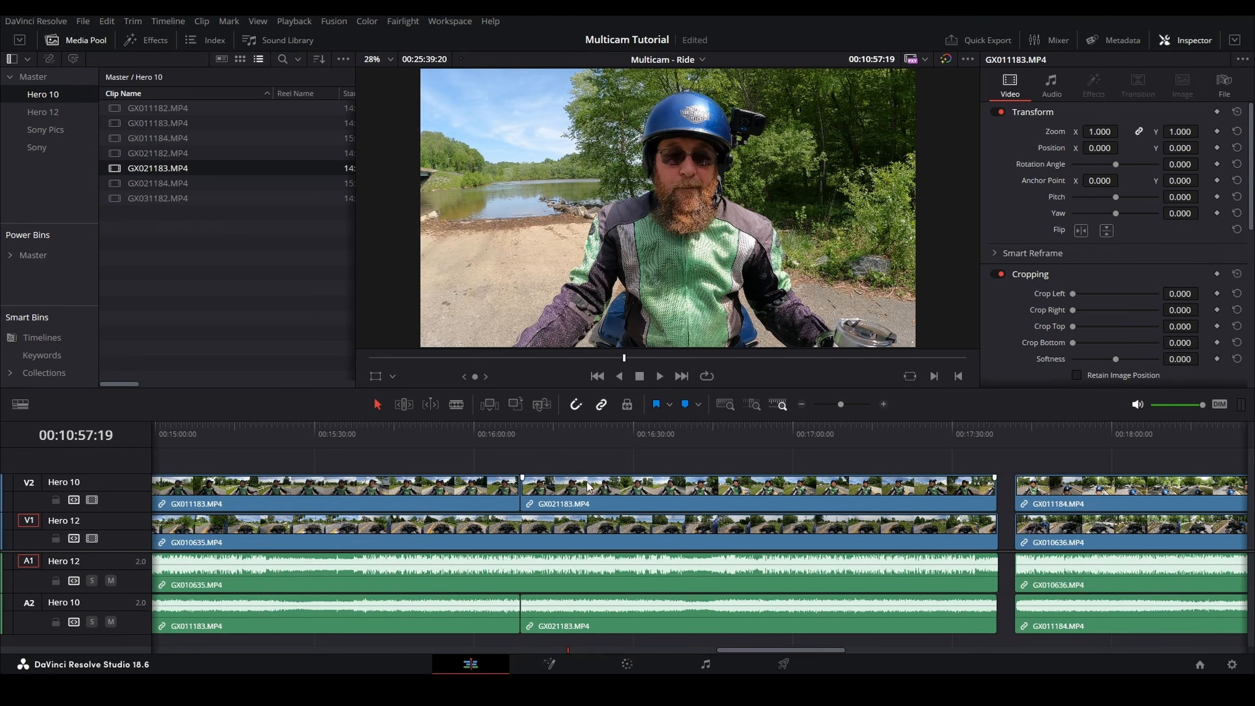
# Step: Slide GX021183 left against the end of GX011183 at the clip junction
pyautogui.click(518, 429)
pyautogui.hotkey('ctrl', '=')
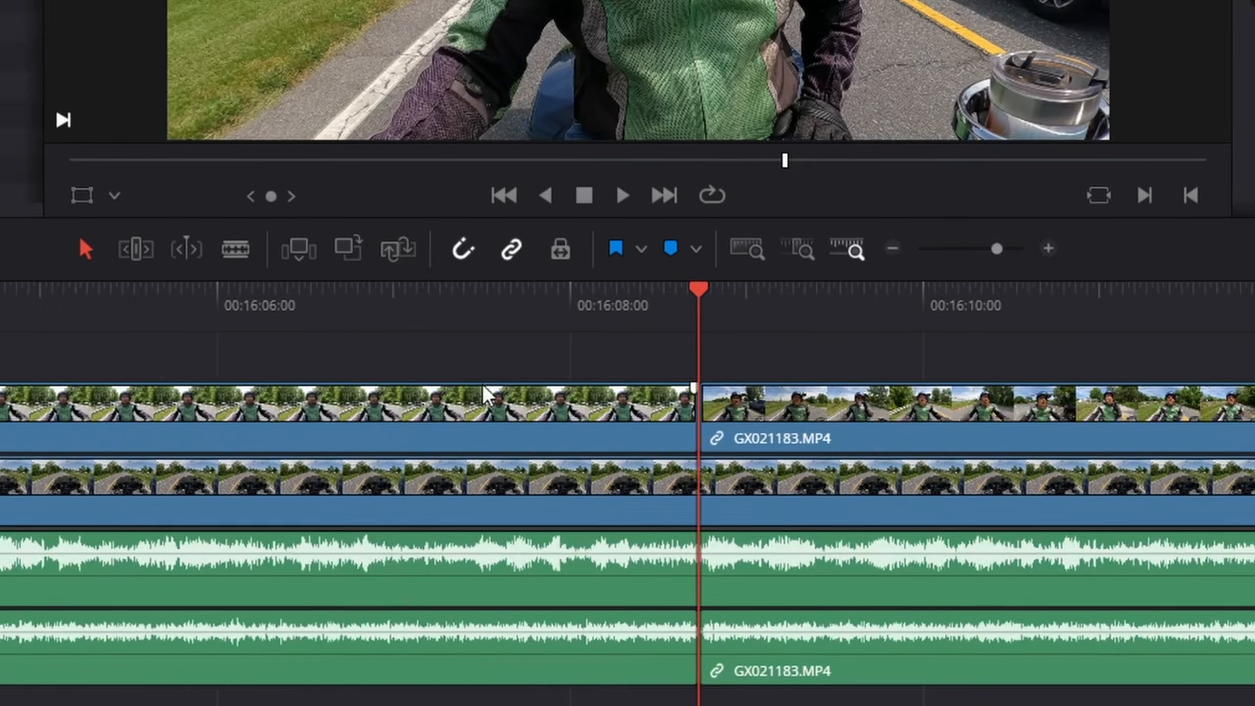
pyautogui.hotkey('ctrl', '=')
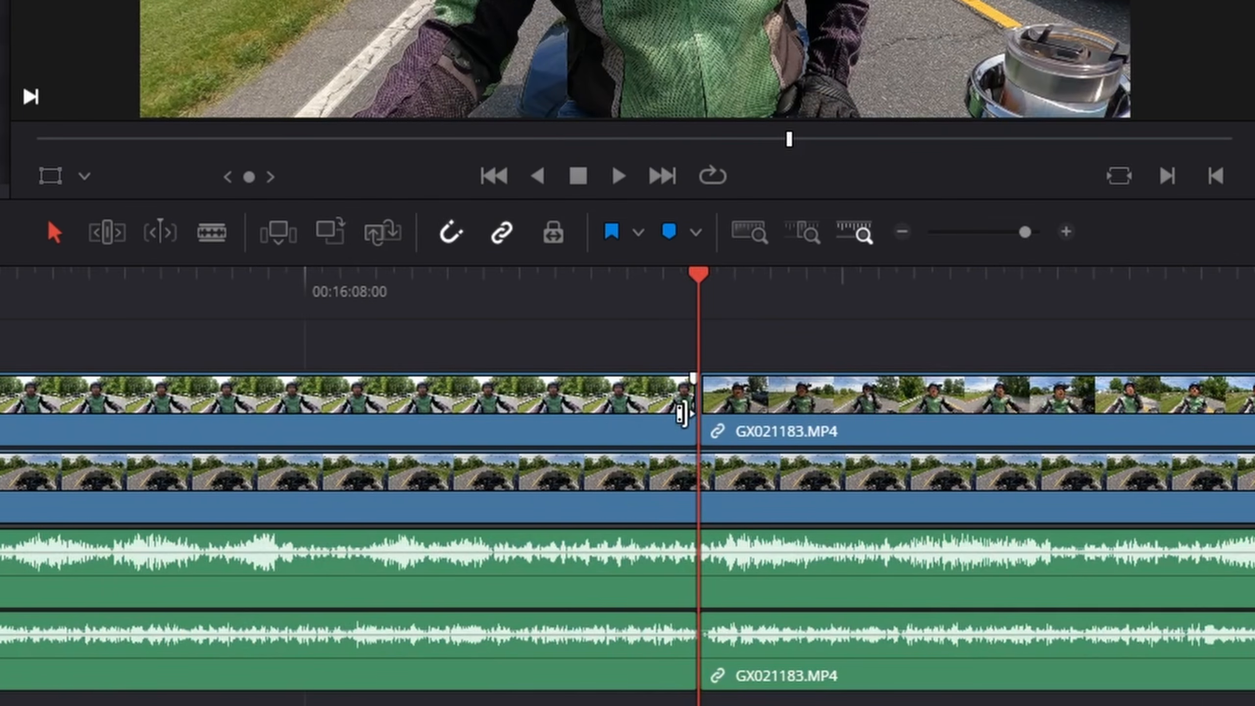
pyautogui.moveTo(681, 415); pyautogui.dragTo(1010, 431)
pyautogui.click(706, 421)
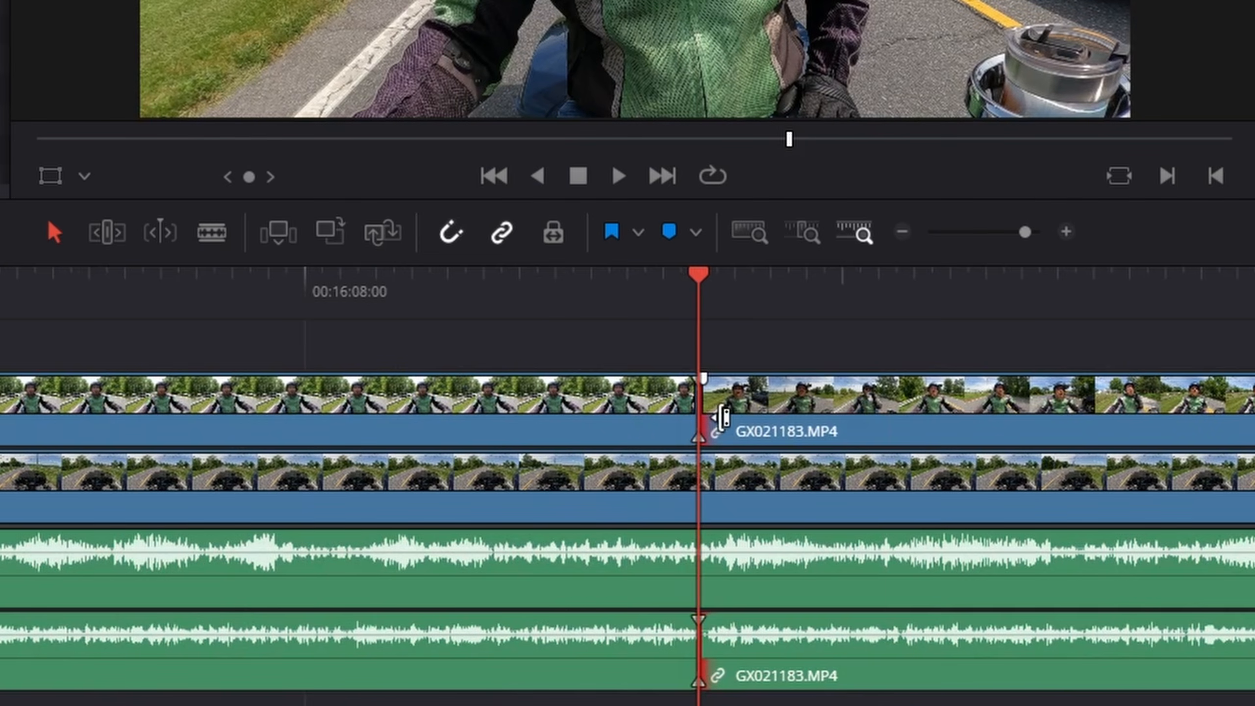
pyautogui.moveTo(707, 418)
pyautogui.mouseDown()
pyautogui.moveTo(807, 426)
pyautogui.moveTo(704, 421)
pyautogui.mouseUp()
pyautogui.moveTo(1188, 396); pyautogui.dragTo(691, 330)
pyautogui.scroll(-2, 742, 343)
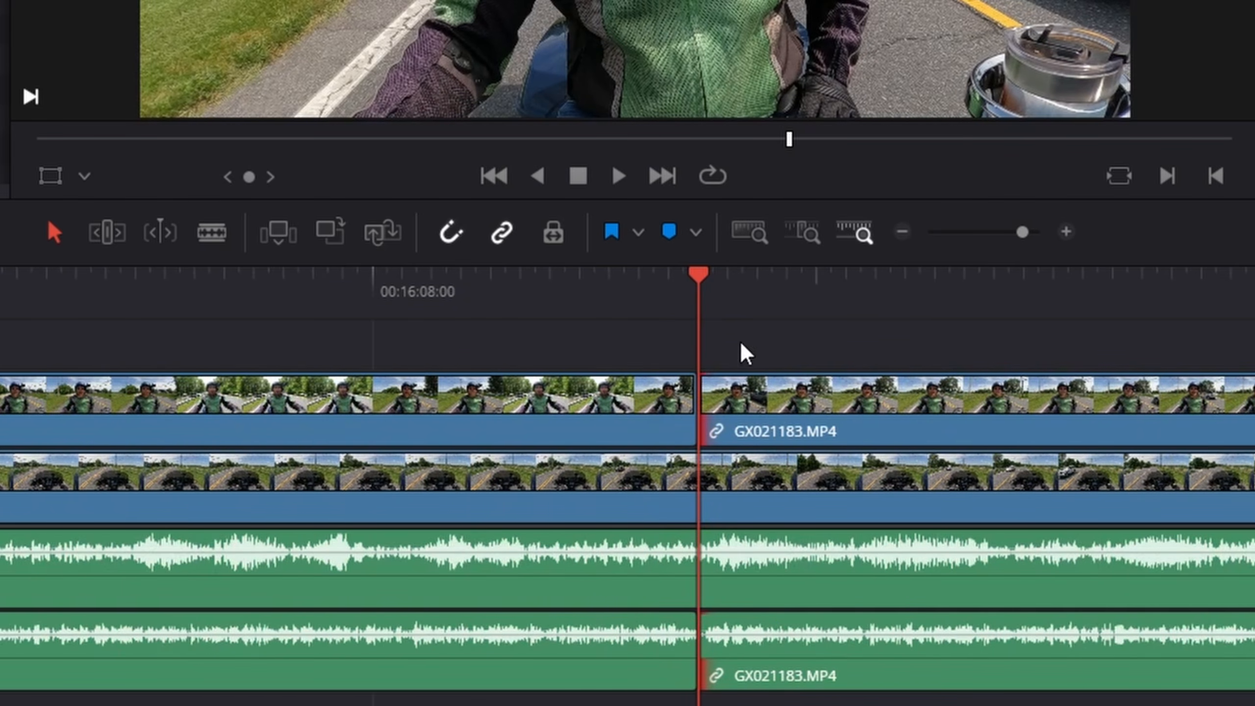
pyautogui.scroll(-3, 627, 484)
pyautogui.scroll(-8, 627, 484)
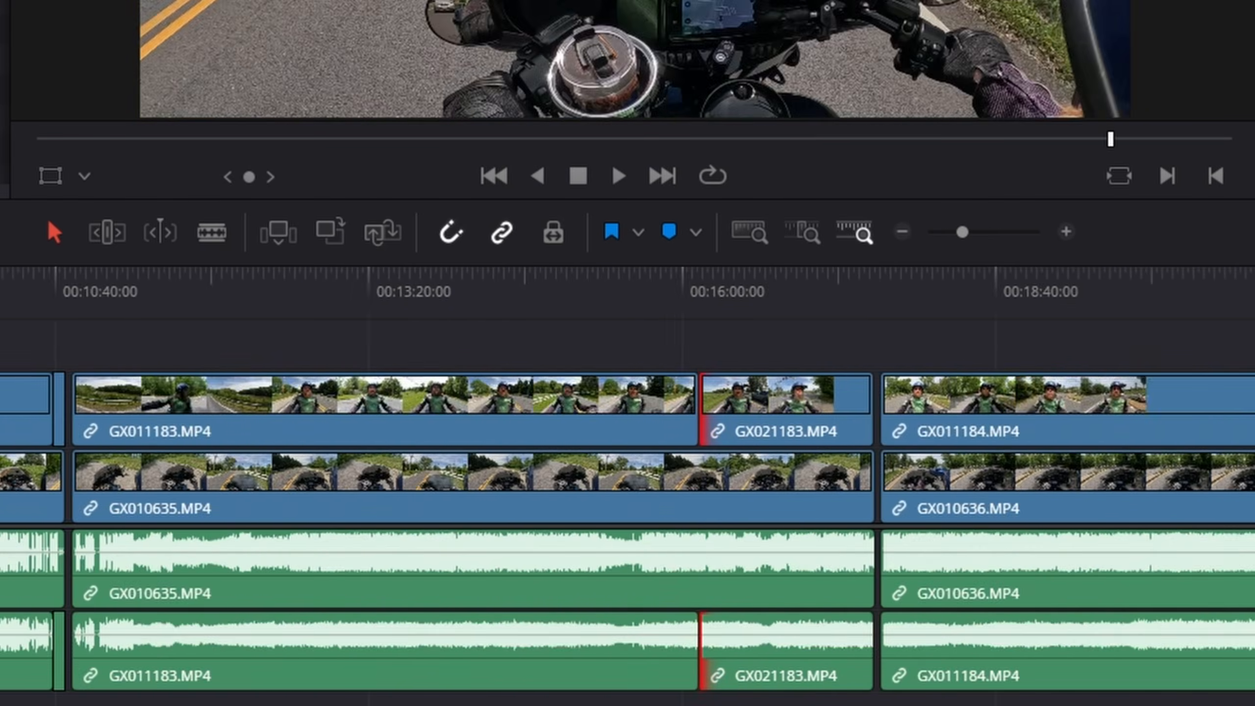
pyautogui.moveTo(1252, 396); pyautogui.dragTo(731, 340)
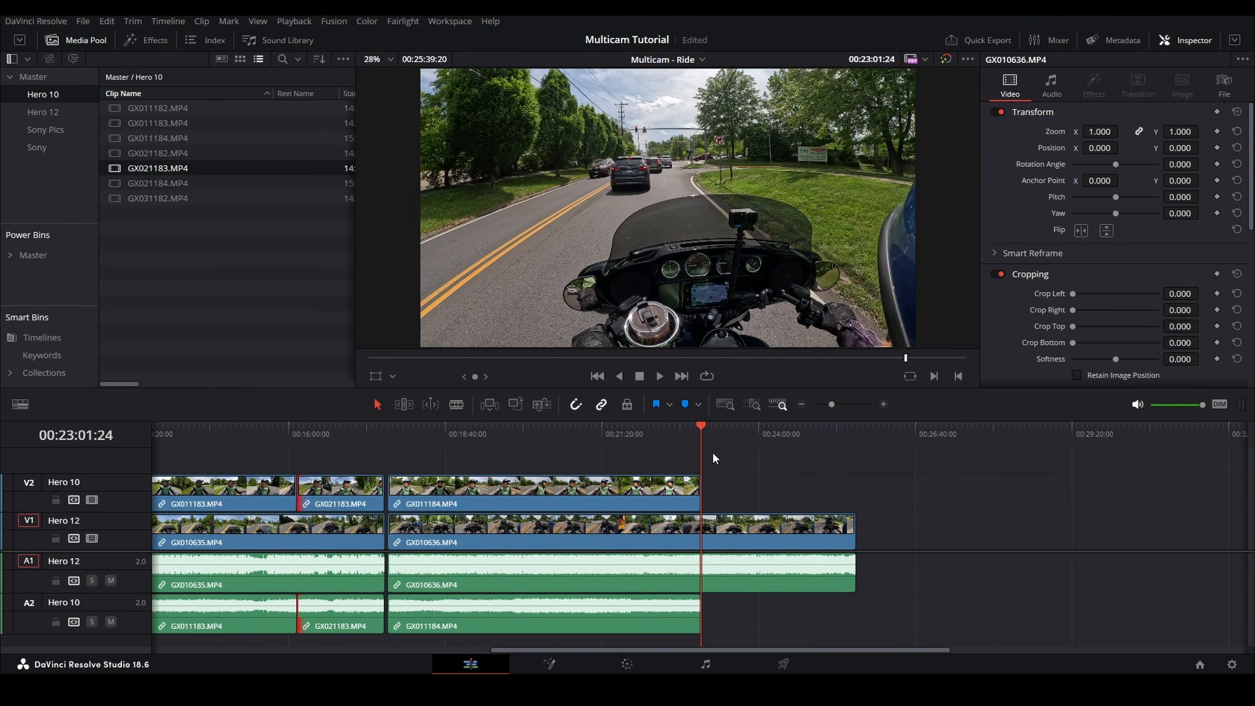
# Step: Add GX021184 from the Hero 10 bin to the Hero 10 track after GX011184
pyautogui.click(159, 186)
pyautogui.moveTo(149, 190); pyautogui.dragTo(707, 512)
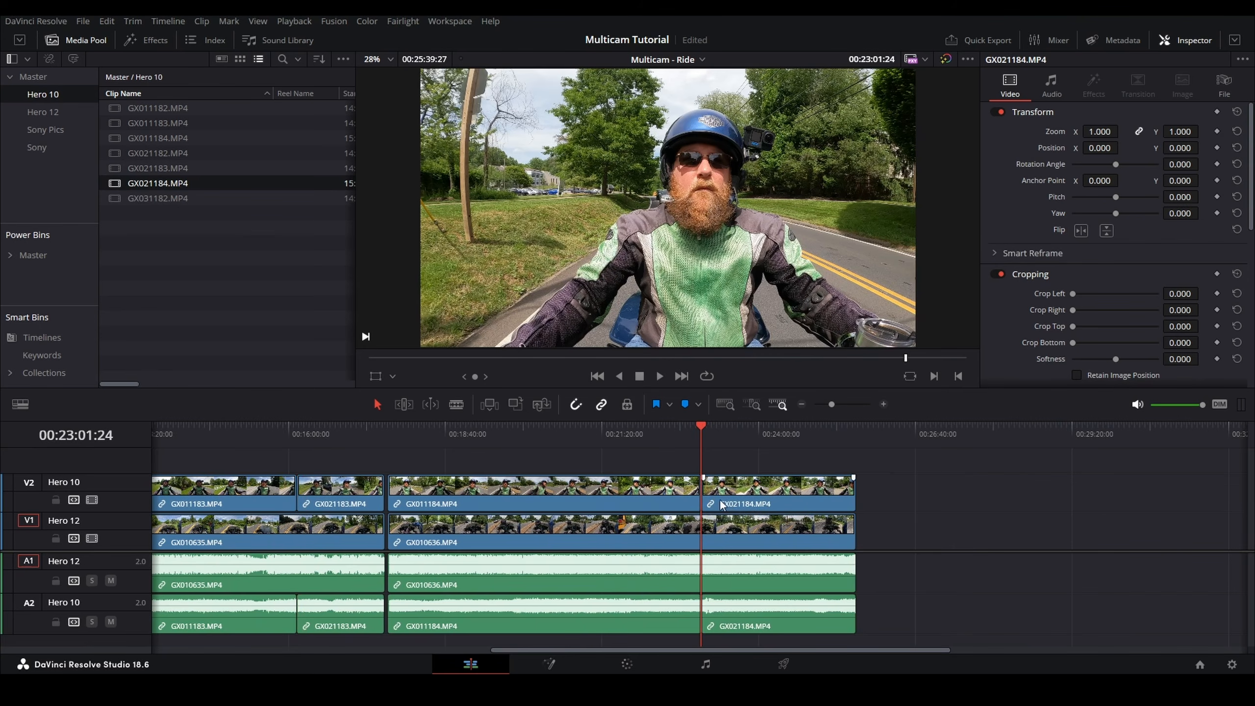
# Step: Select GX011184 and GX021184, nudge them slightly left to sync with GX010636, and play back to check
pyautogui.scroll(10, 691, 494)
pyautogui.click(692, 491)
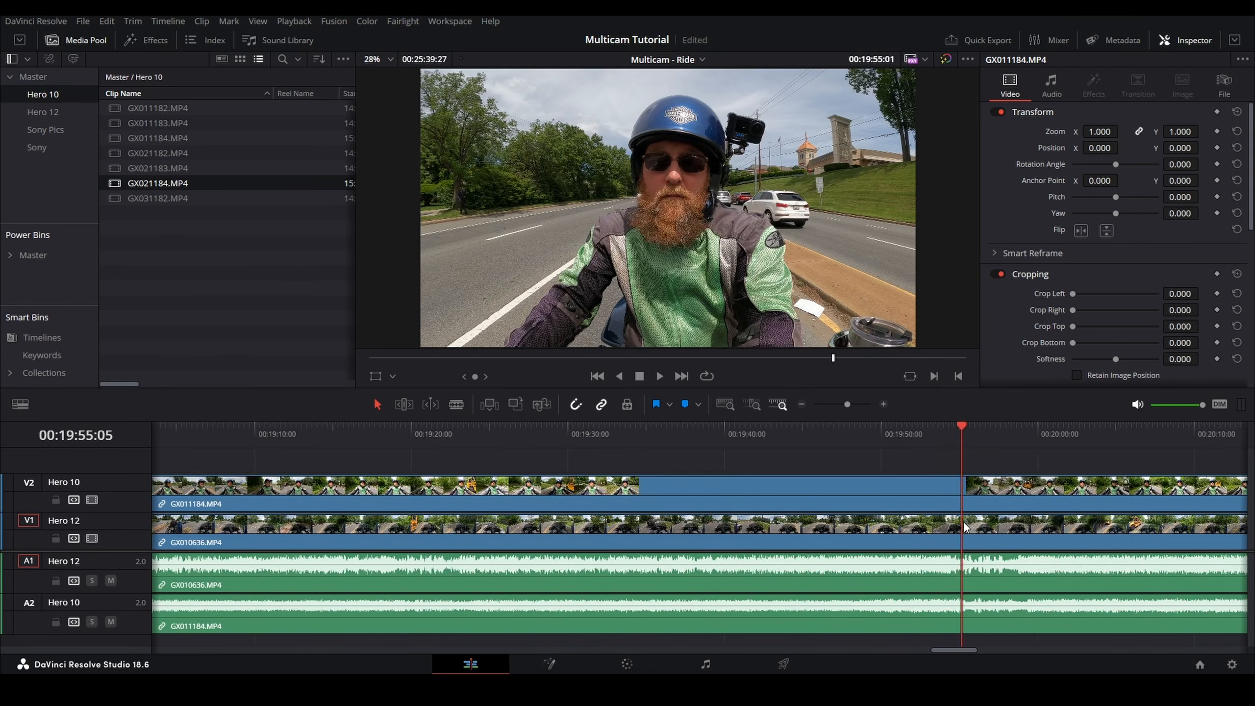
pyautogui.scroll(-10, 826, 518)
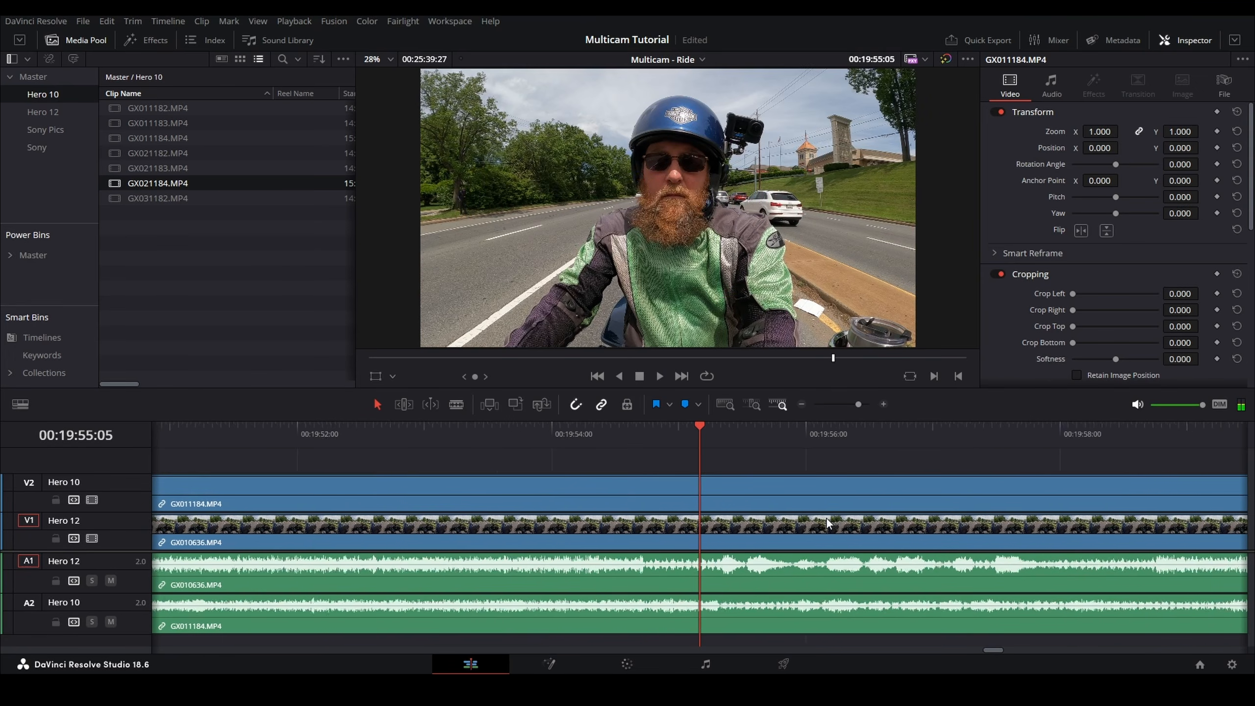
pyautogui.scroll(-2, 786, 513)
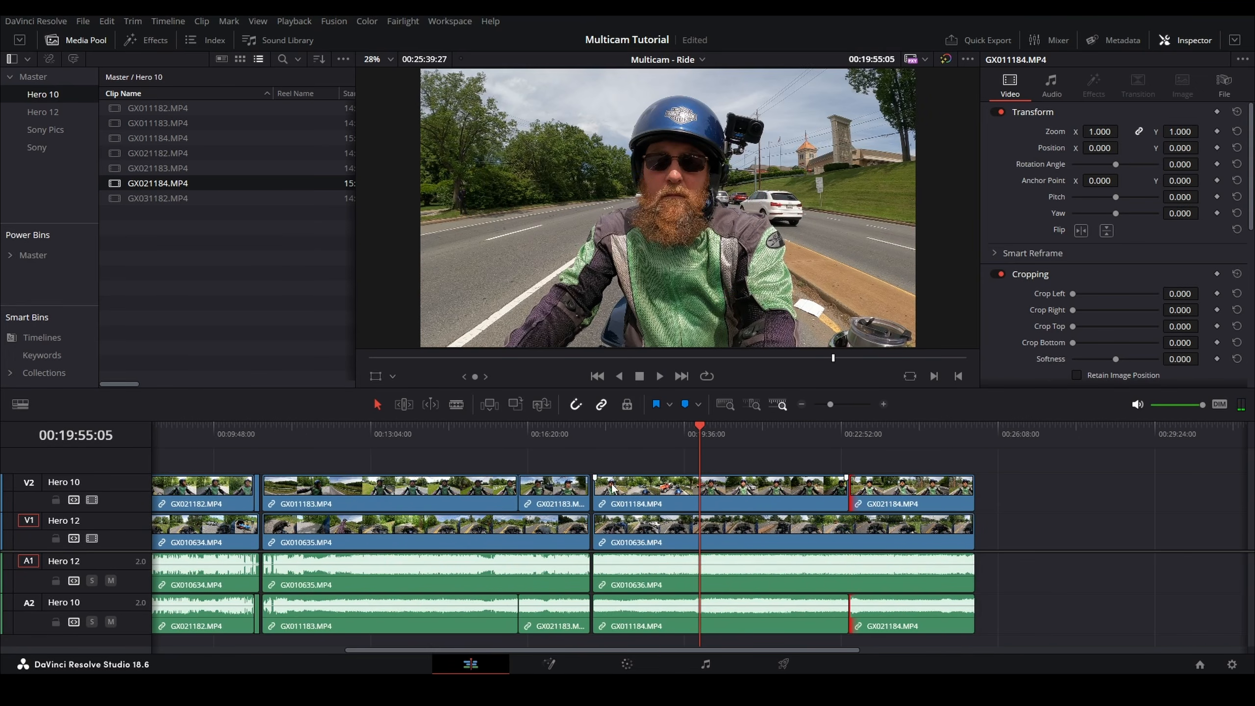
pyautogui.moveTo(639, 459); pyautogui.dragTo(967, 502)
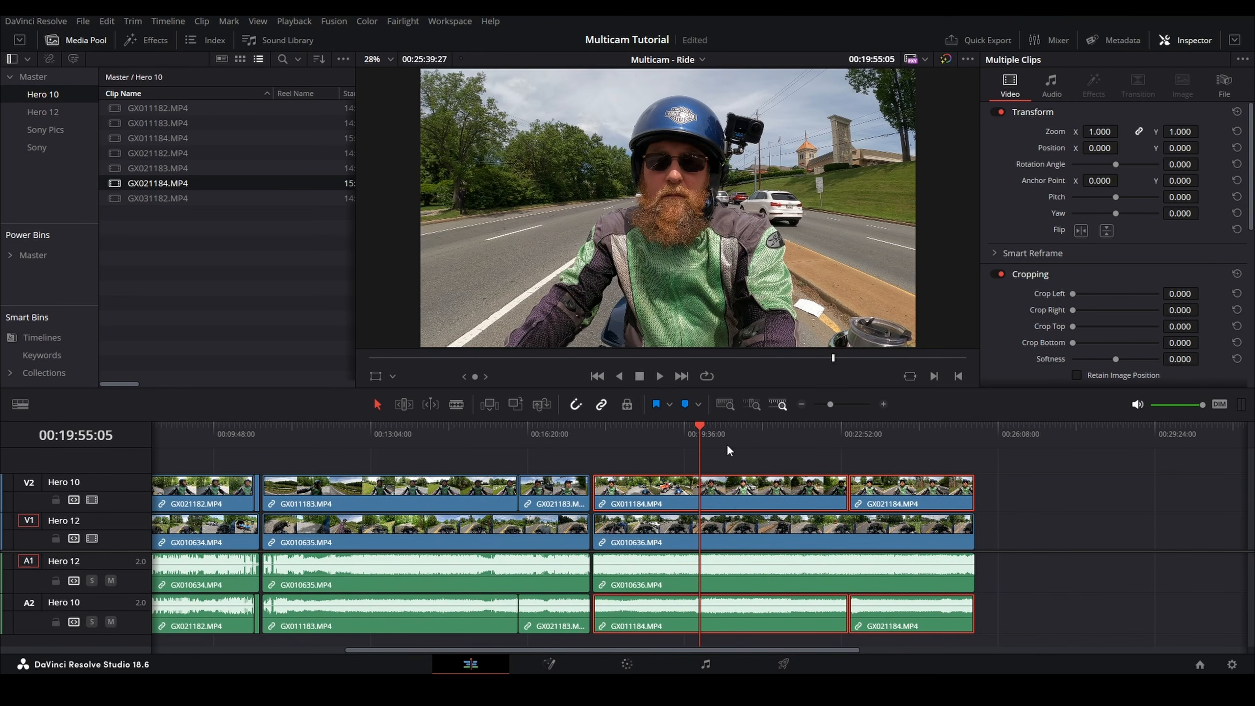
pyautogui.scroll(3, 755, 485)
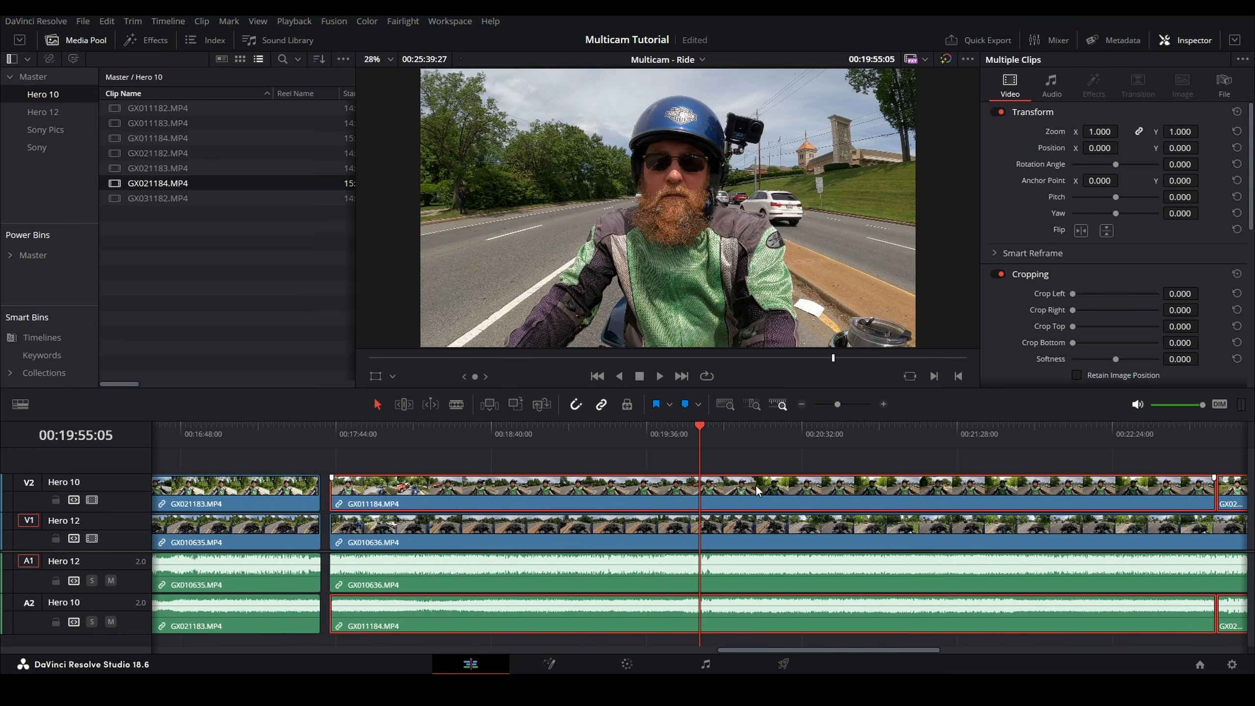
pyautogui.scroll(1, 755, 484)
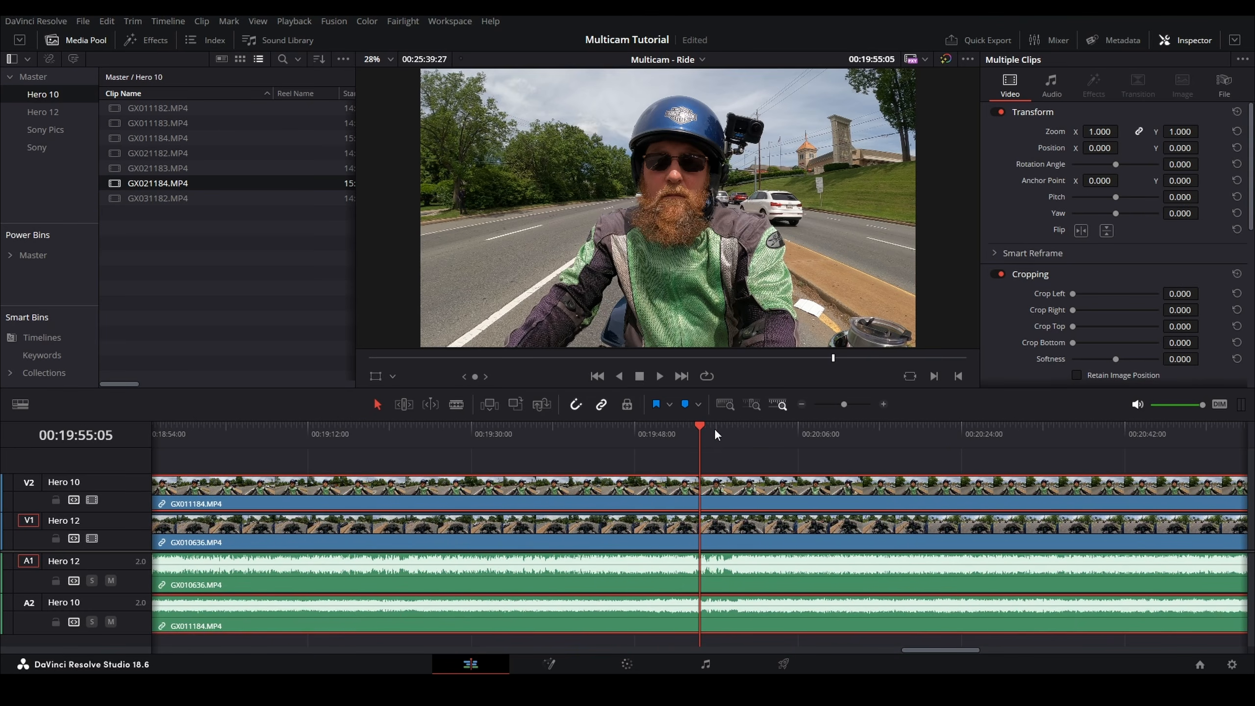
pyautogui.press('space')
pyautogui.scroll(4, 725, 486)
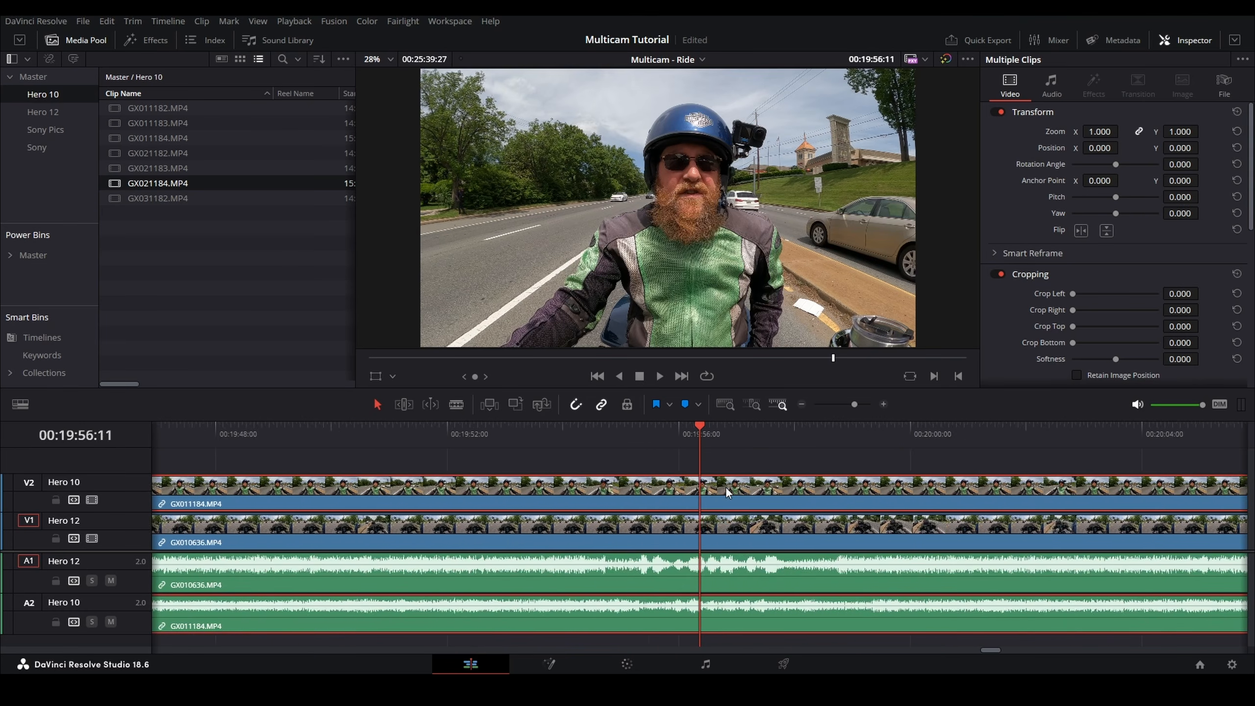
pyautogui.moveTo(629, 492); pyautogui.dragTo(536, 496)
pyautogui.click(496, 425)
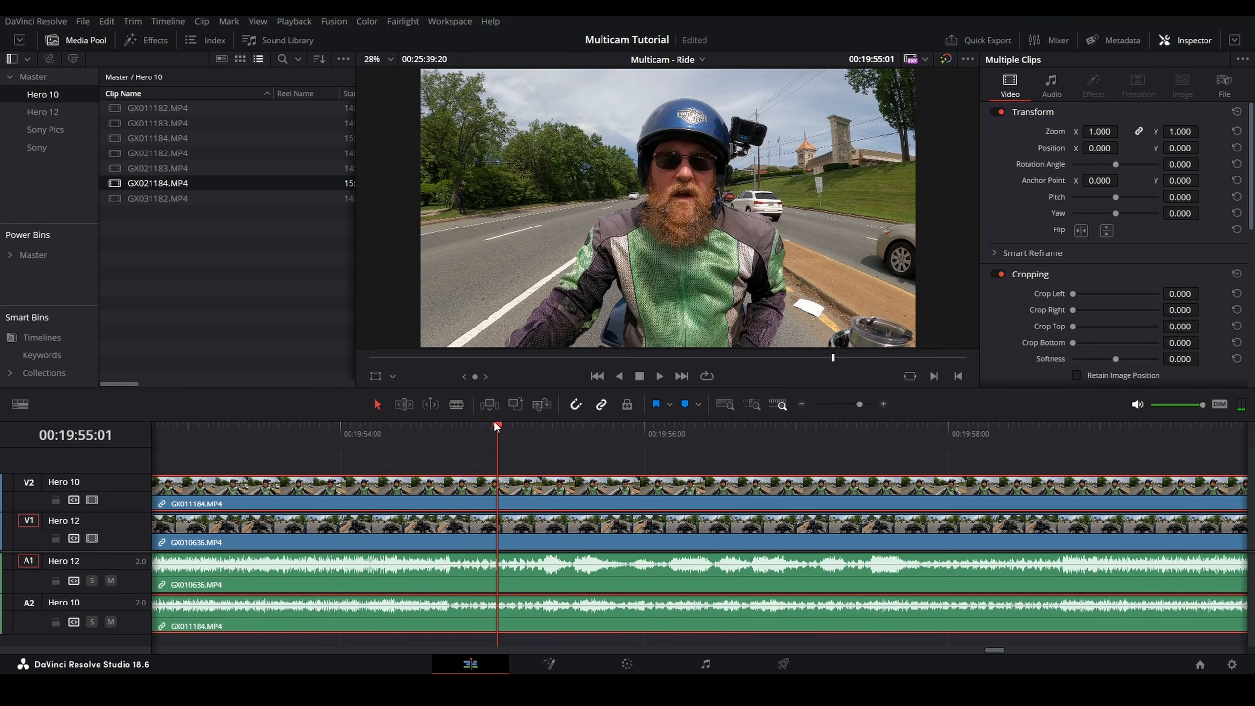
pyautogui.press('space')
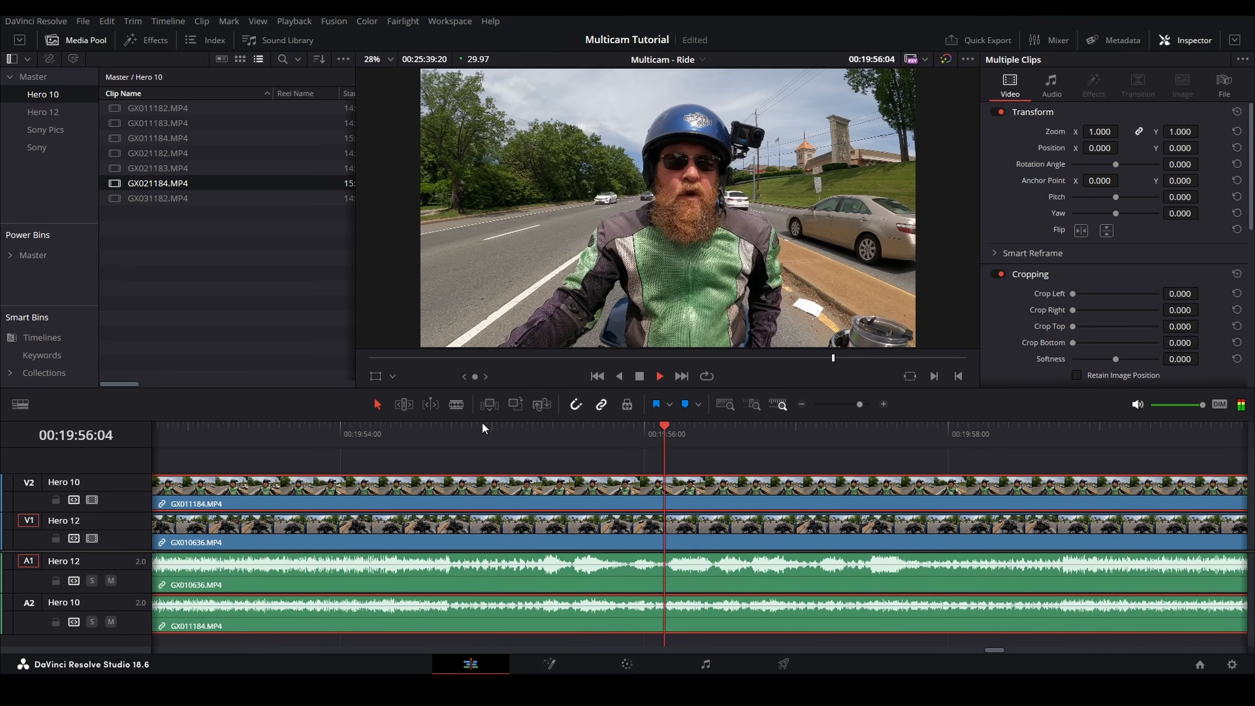
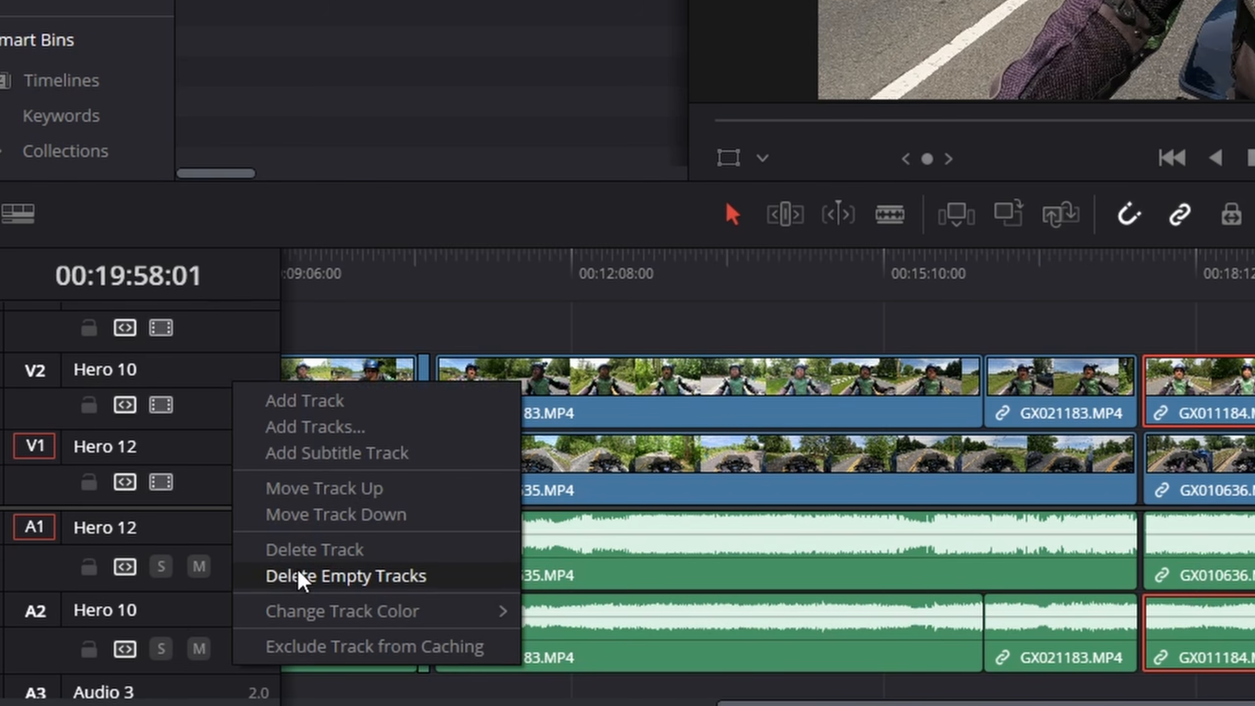
# Step: Delete the empty tracks and convert the Multicam - Ride timeline in the Master bin into a multicam clip
pyautogui.click(457, 574)
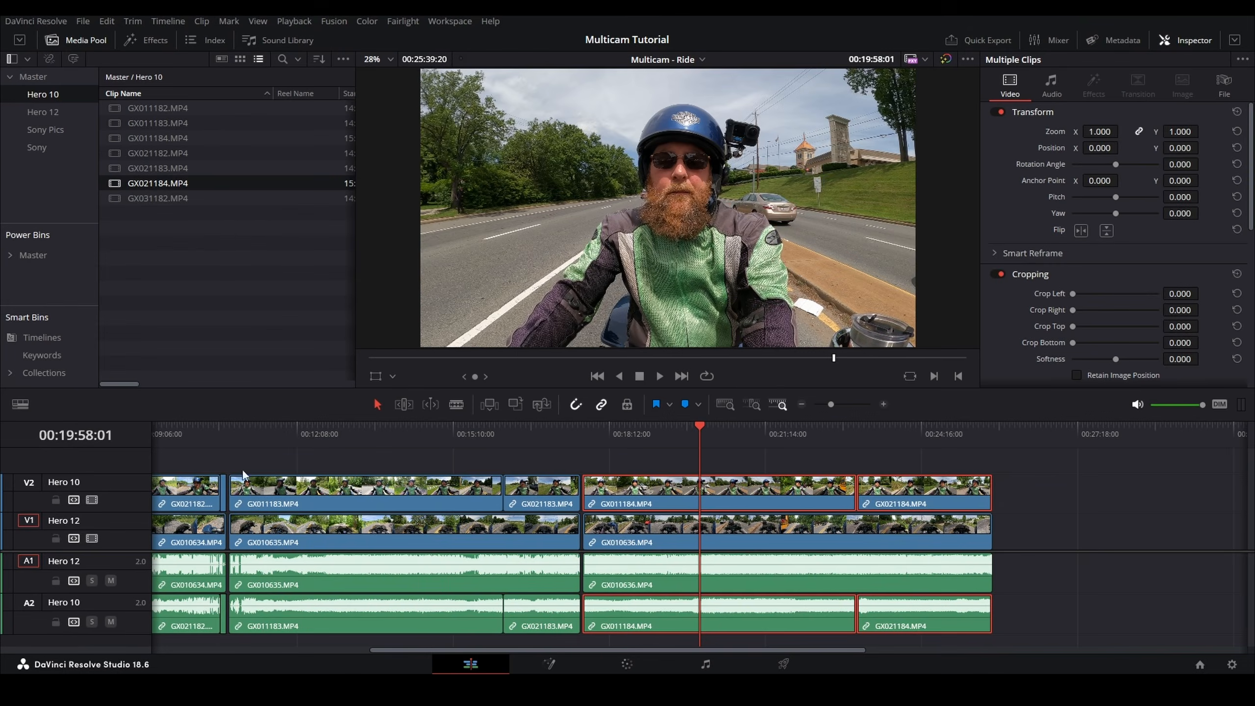
pyautogui.click(29, 77)
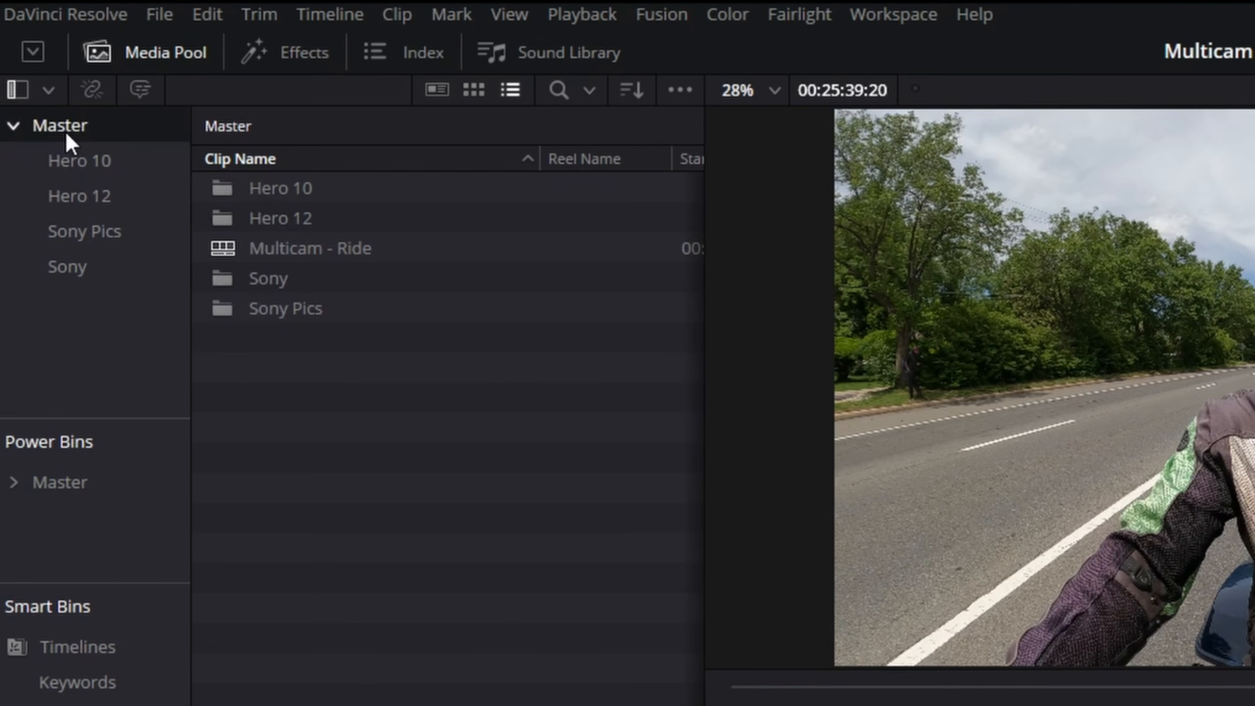
pyautogui.click(135, 50)
pyautogui.click(134, 50)
pyautogui.click(291, 250)
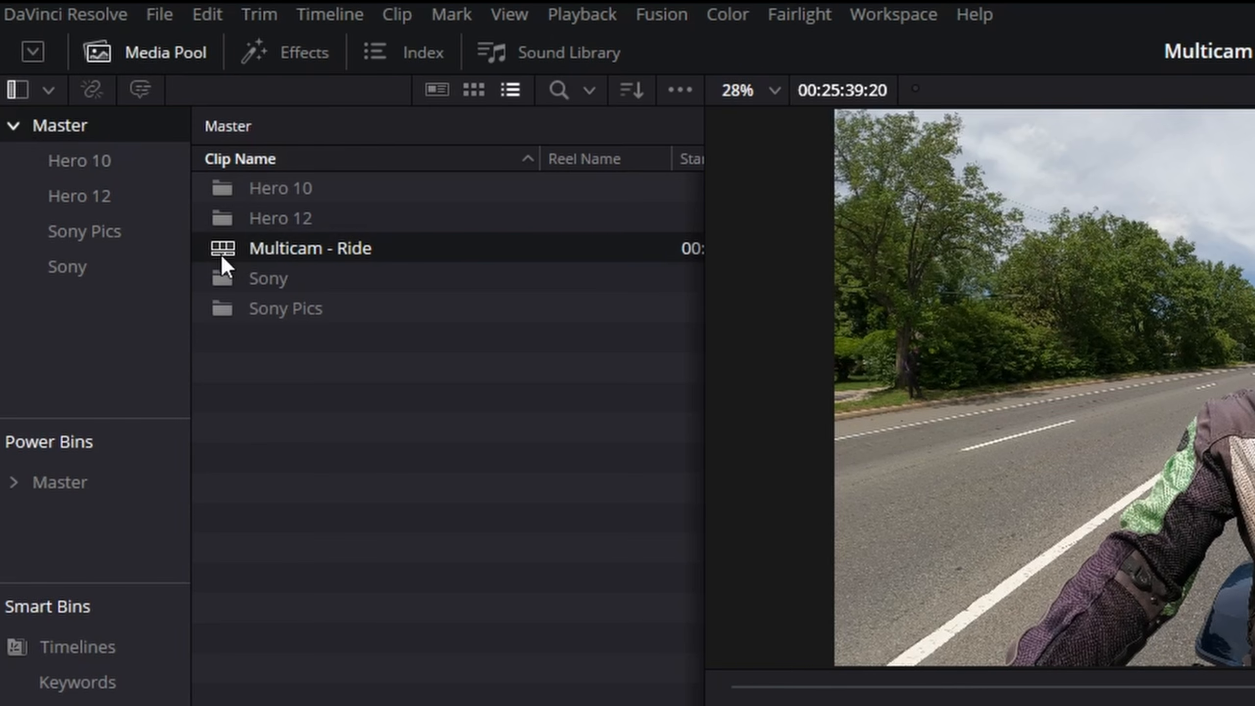
pyautogui.rightClick(299, 247)
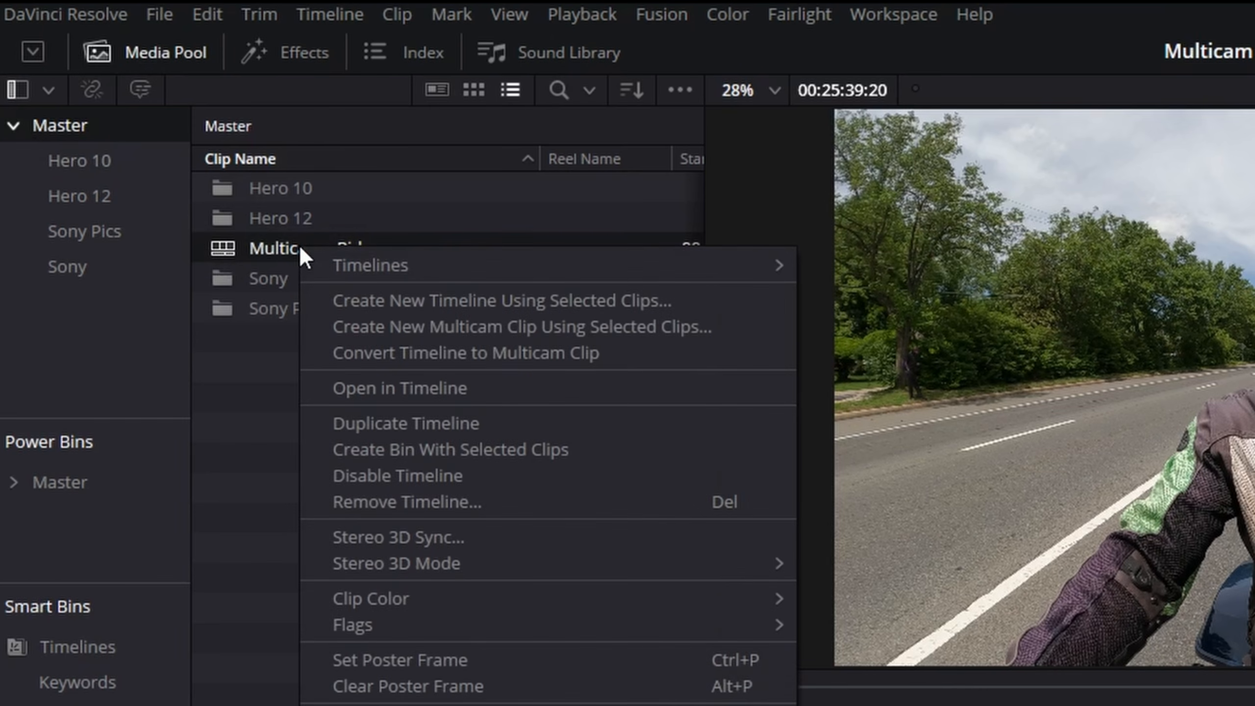
pyautogui.click(622, 352)
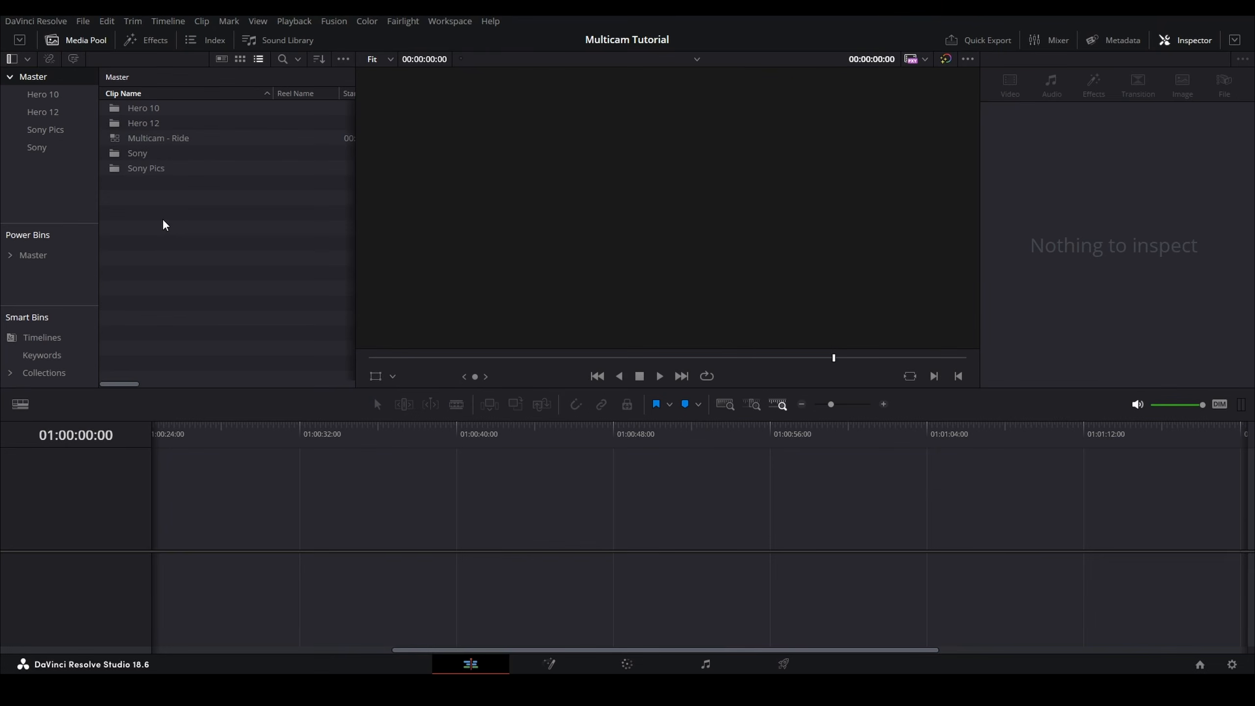
# Step: Create a new empty timeline with the Motovlog - Street Glide Fairlight preset and add the Multicam - Ride clip to it
pyautogui.hotkey('ctrl', 'n')
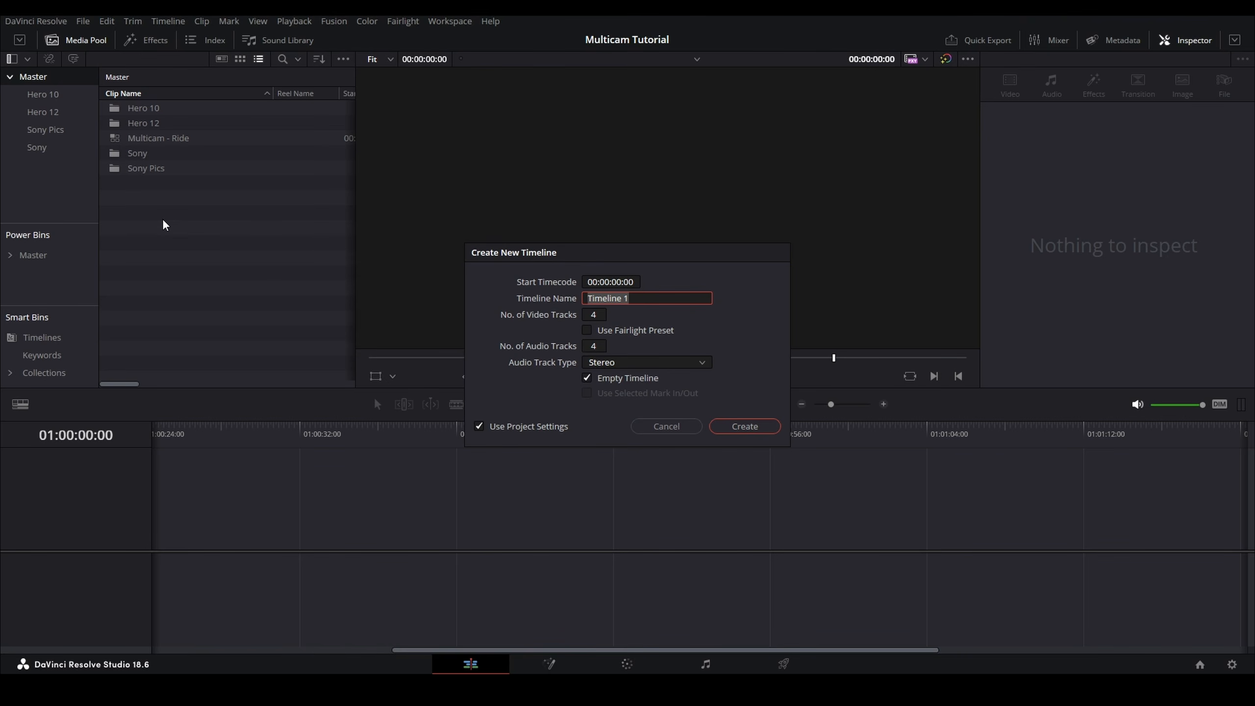
pyautogui.click(587, 331)
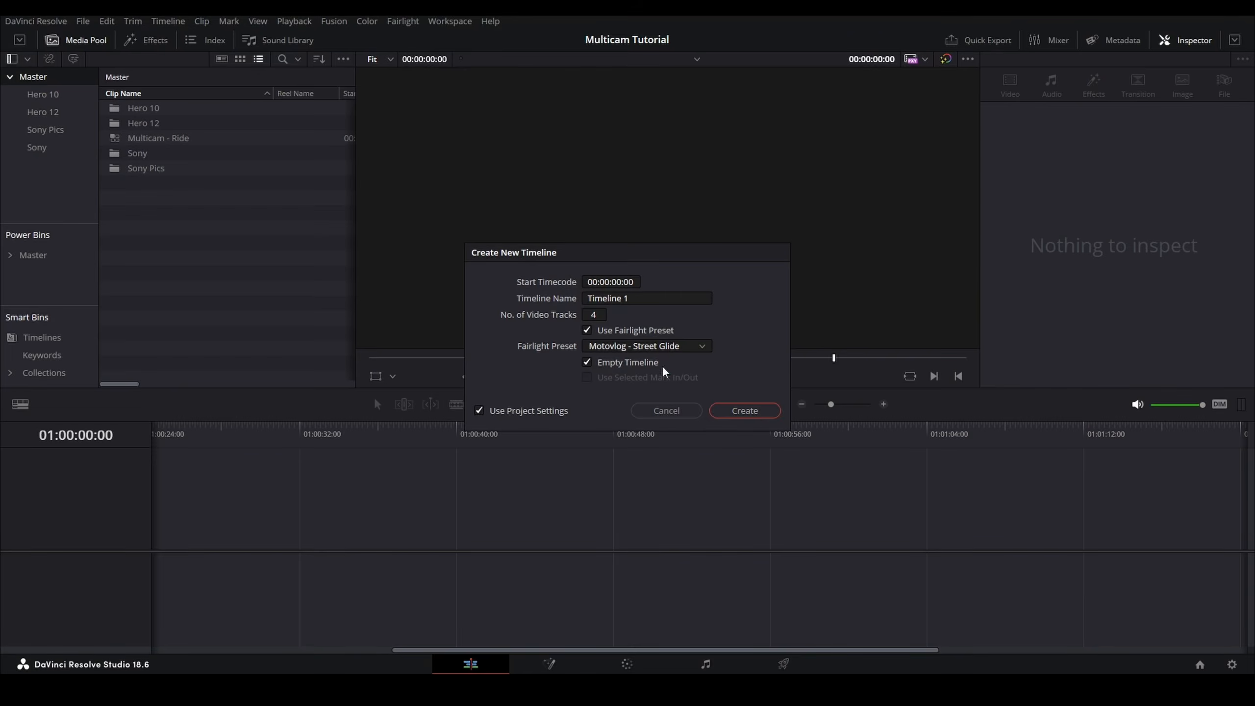
pyautogui.click(749, 412)
pyautogui.scroll(-1, 248, 482)
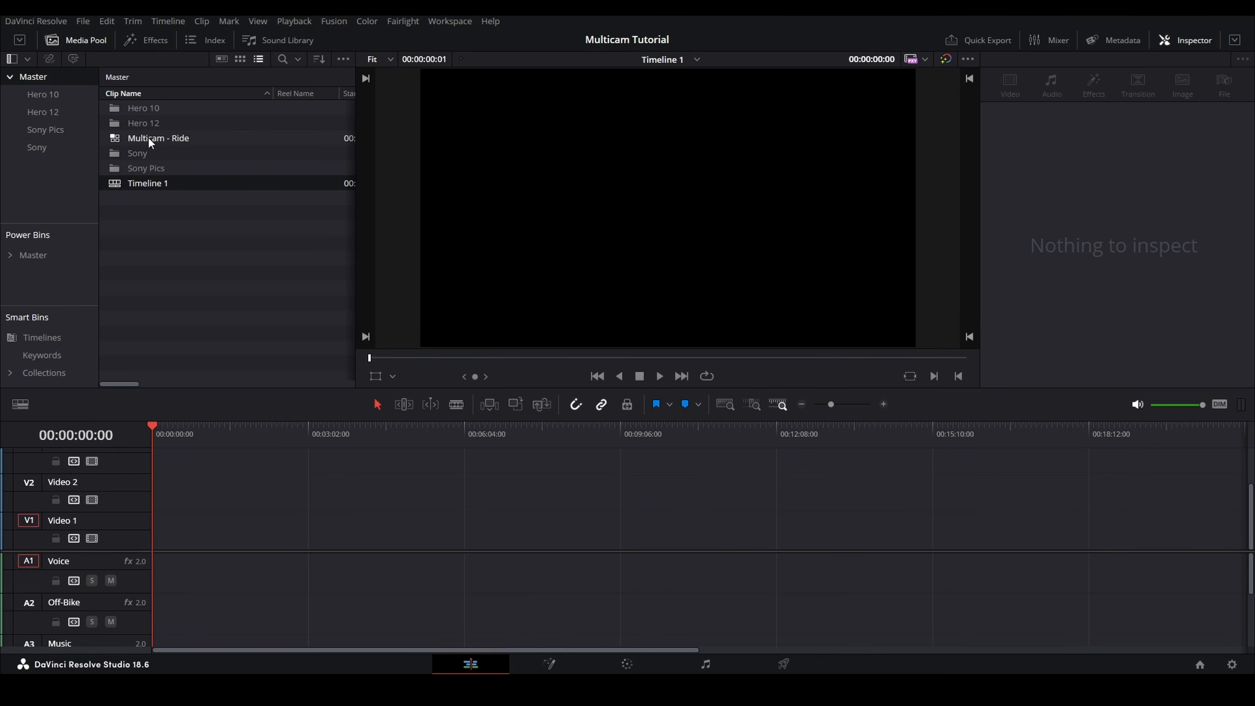
pyautogui.moveTo(148, 136); pyautogui.dragTo(155, 558)
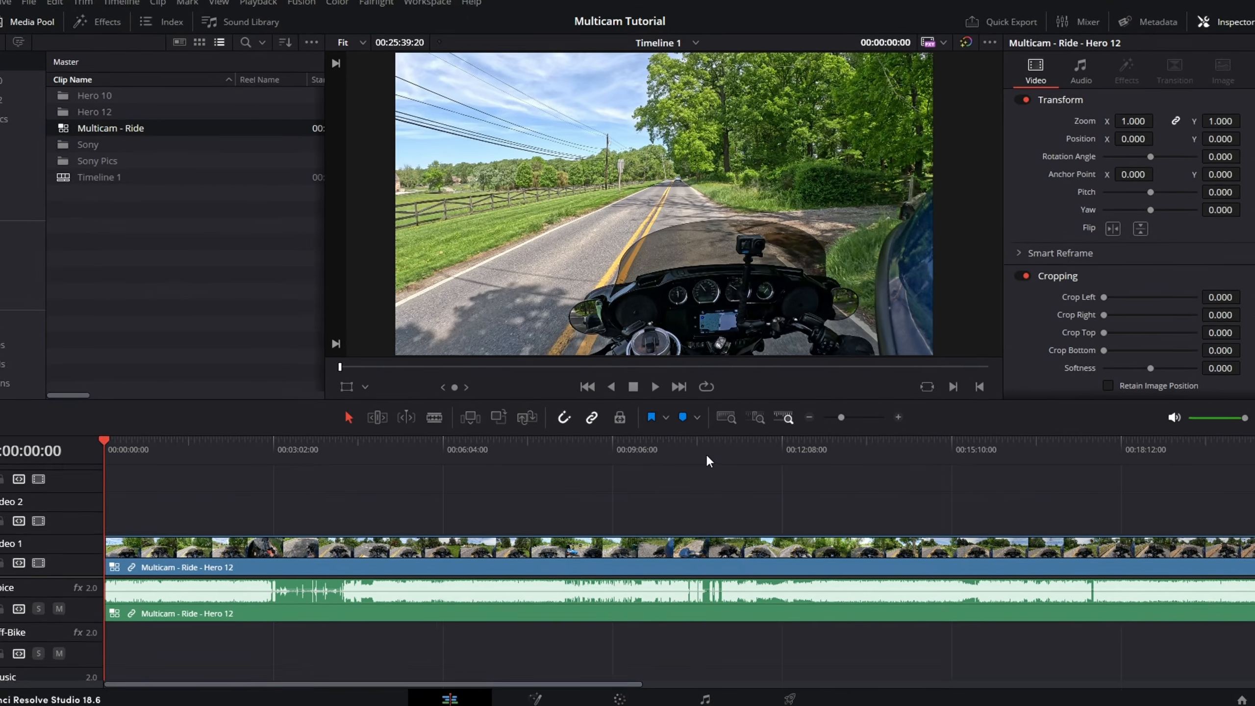
# Step: Blade out a few seconds of the multicam clip around 00:10:45 and ripple delete that segment
pyautogui.click(707, 433)
pyautogui.scroll(5, 708, 489)
pyautogui.scroll(2, 708, 566)
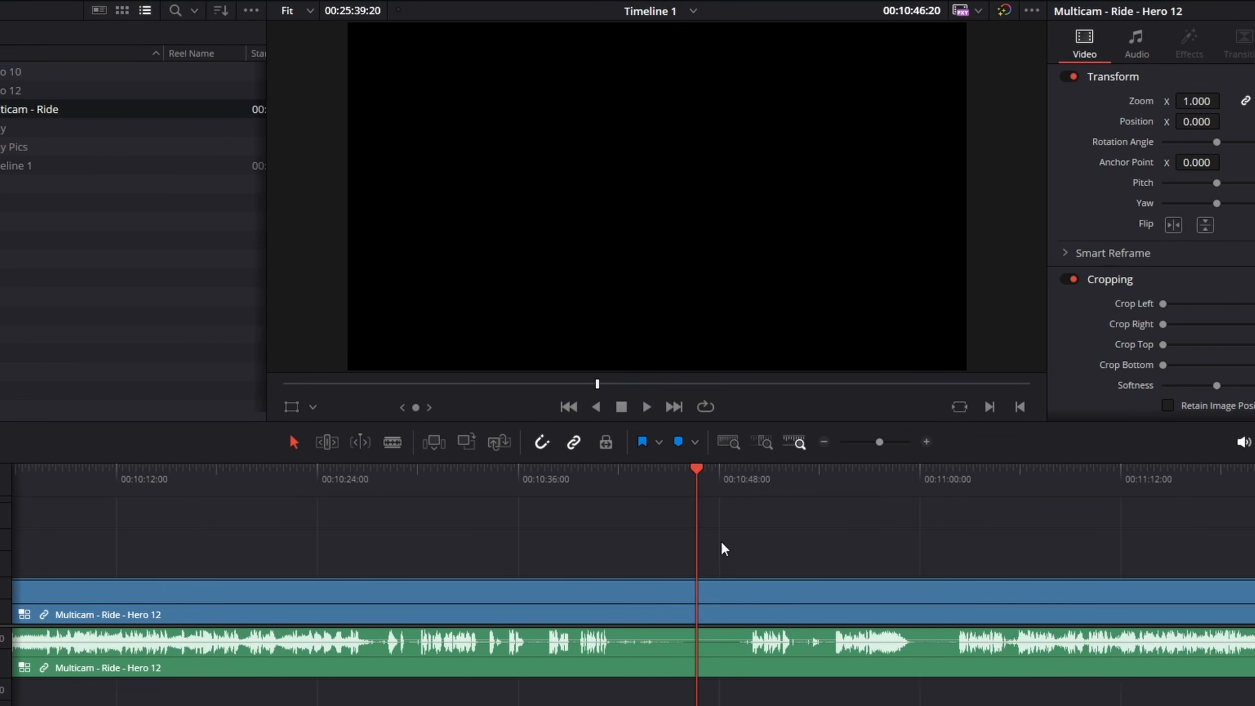
pyautogui.moveTo(739, 469)
pyautogui.mouseDown()
pyautogui.moveTo(639, 478)
pyautogui.moveTo(745, 472)
pyautogui.mouseUp()
pyautogui.hotkey('ctrl', 'b')
pyautogui.hotkey('ctrl', 'b')
pyautogui.moveTo(651, 481); pyautogui.dragTo(716, 479)
pyautogui.click(671, 602)
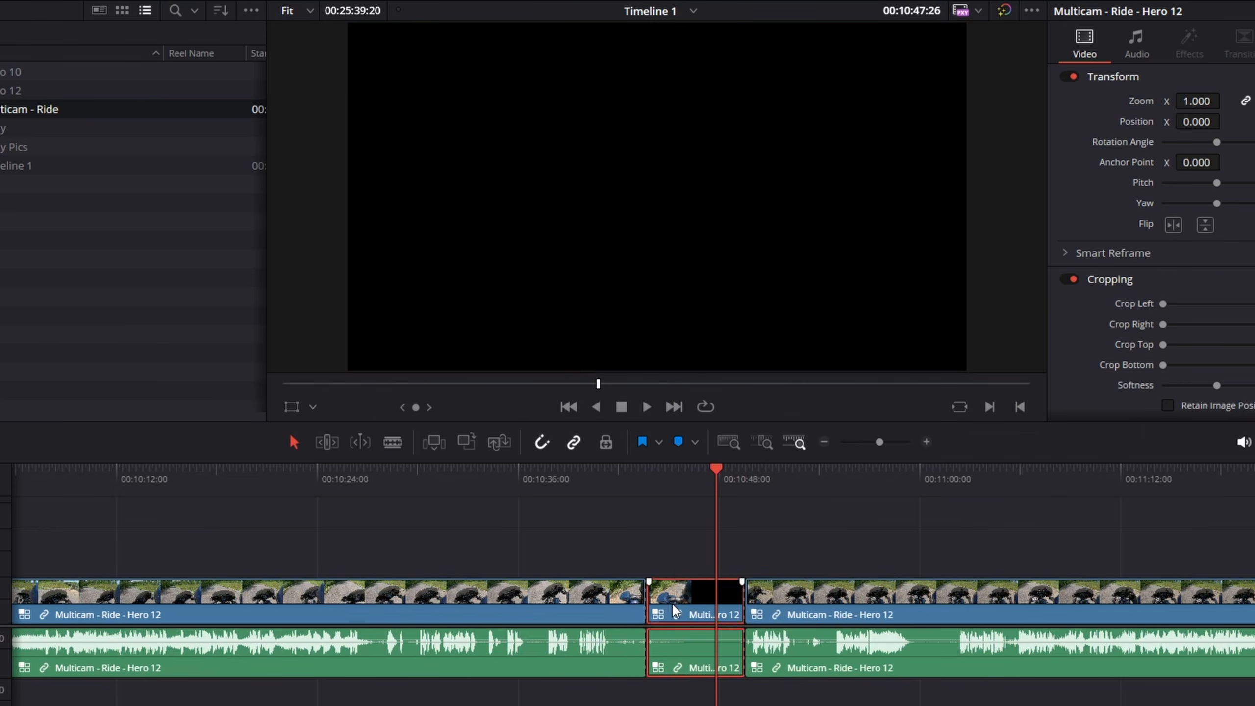
pyautogui.hotkey('shift', 'Delete')
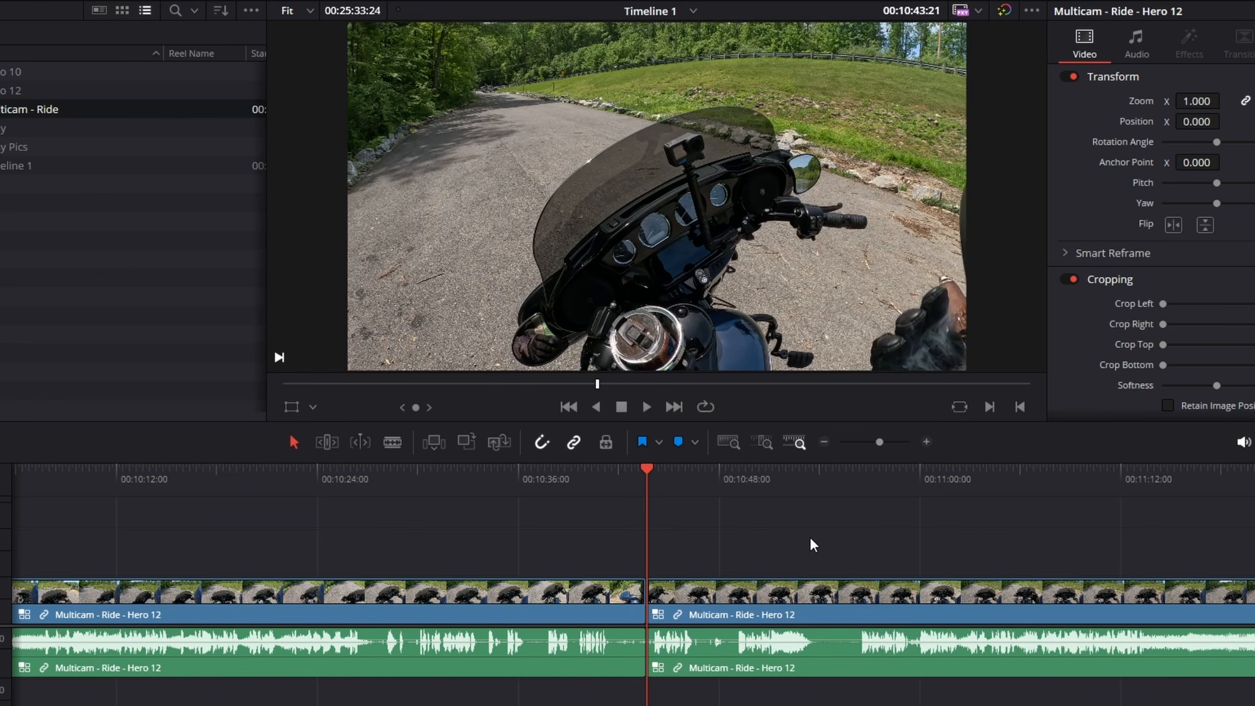
# Step: Blade and delete the segment of the multicam clip between about 00:17:32 and 00:17:36
pyautogui.scroll(-8, 796, 550)
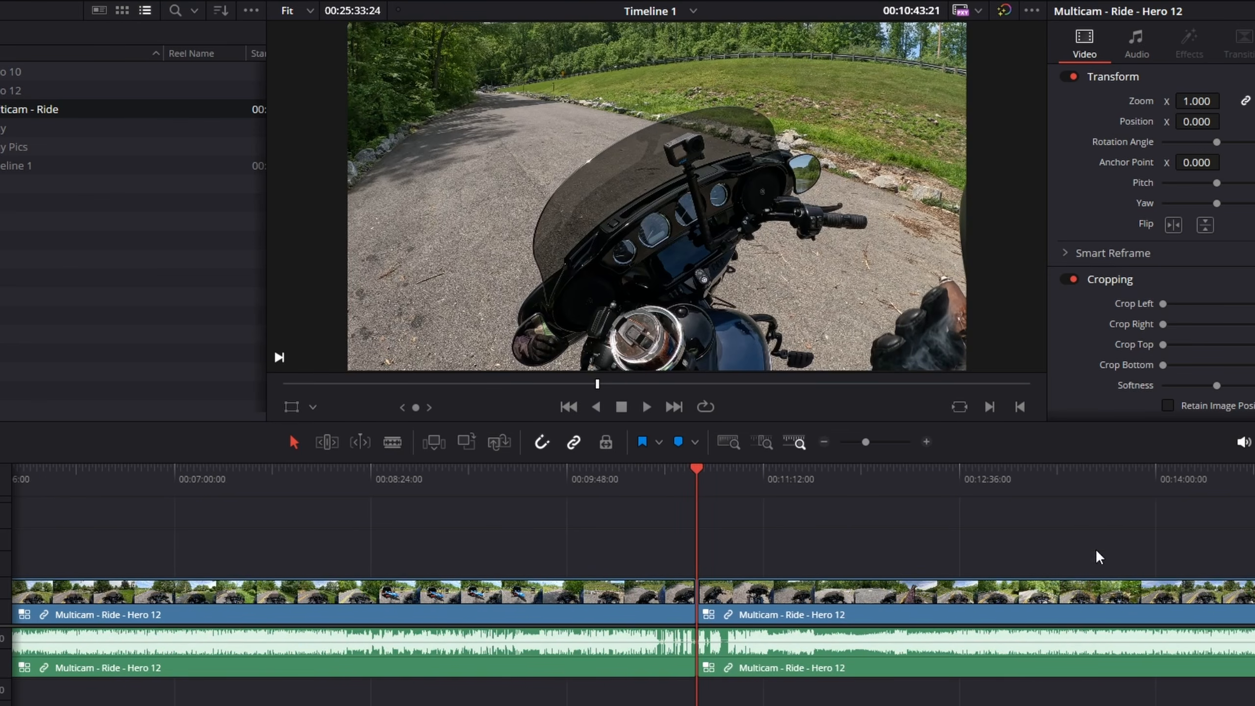
pyautogui.hscroll(10, 551, 496)
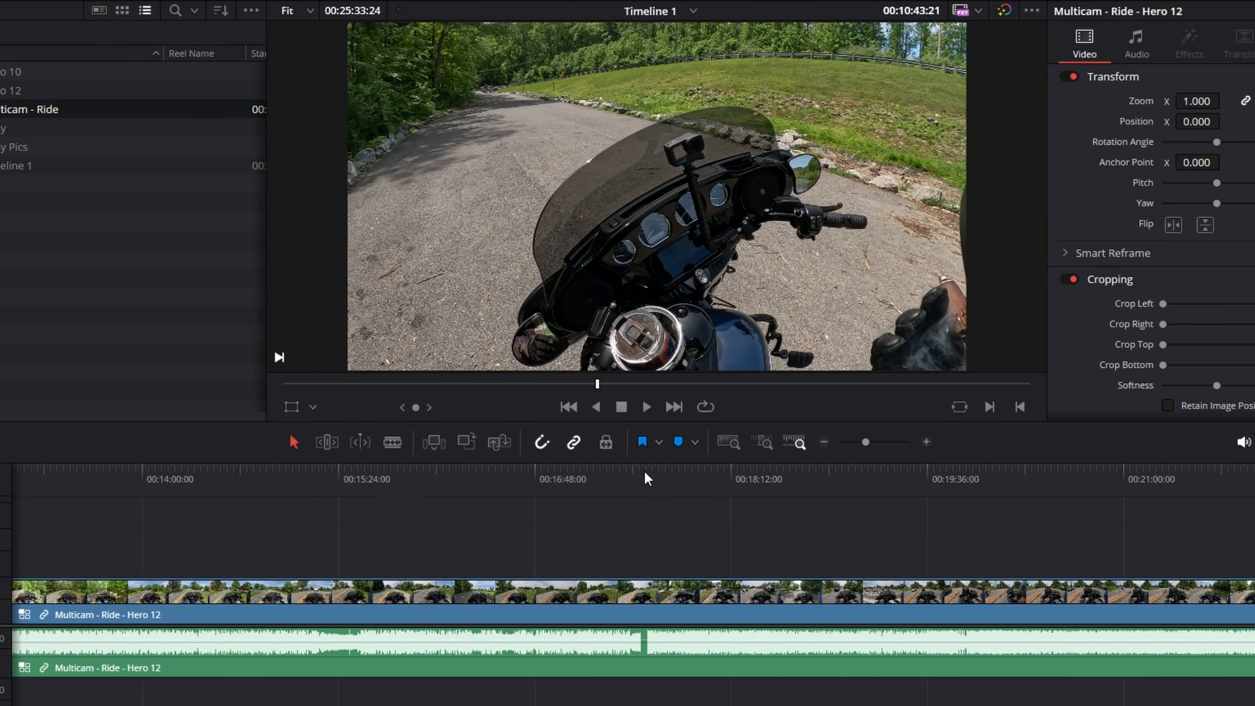
pyautogui.click(645, 473)
pyautogui.scroll(8, 651, 469)
pyautogui.click(652, 470)
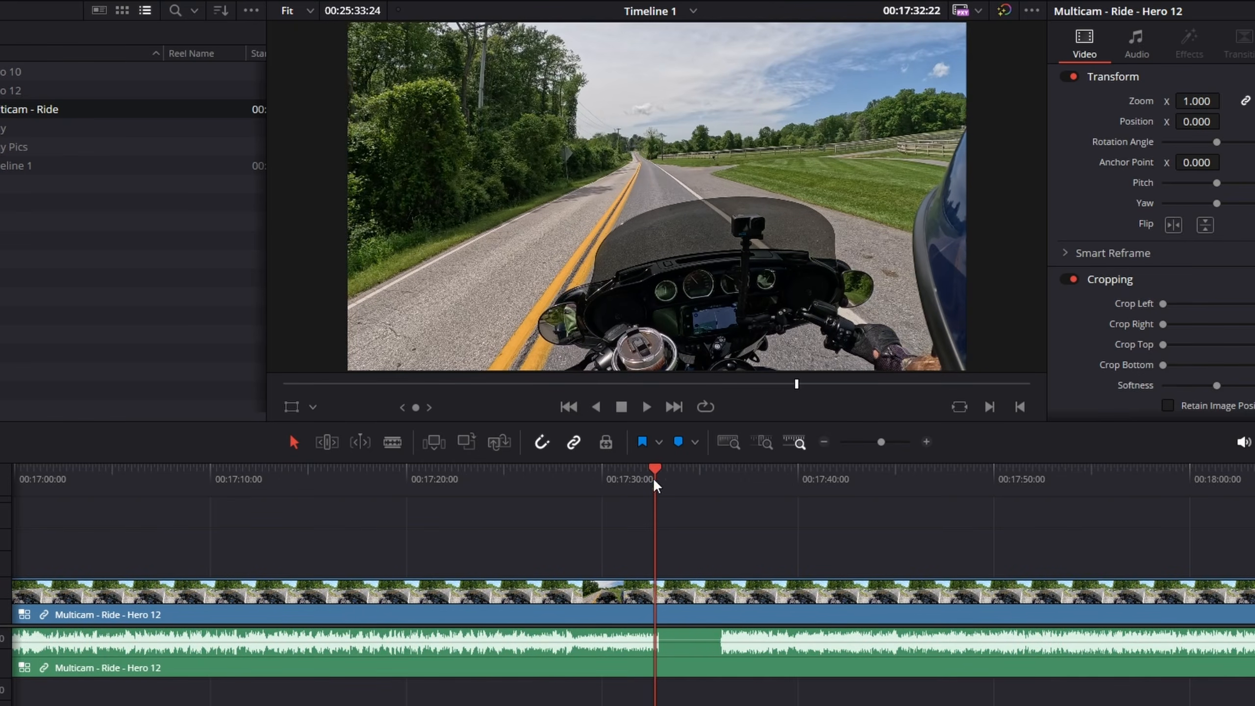
pyautogui.hotkey('ctrl', 'b')
pyautogui.click(721, 470)
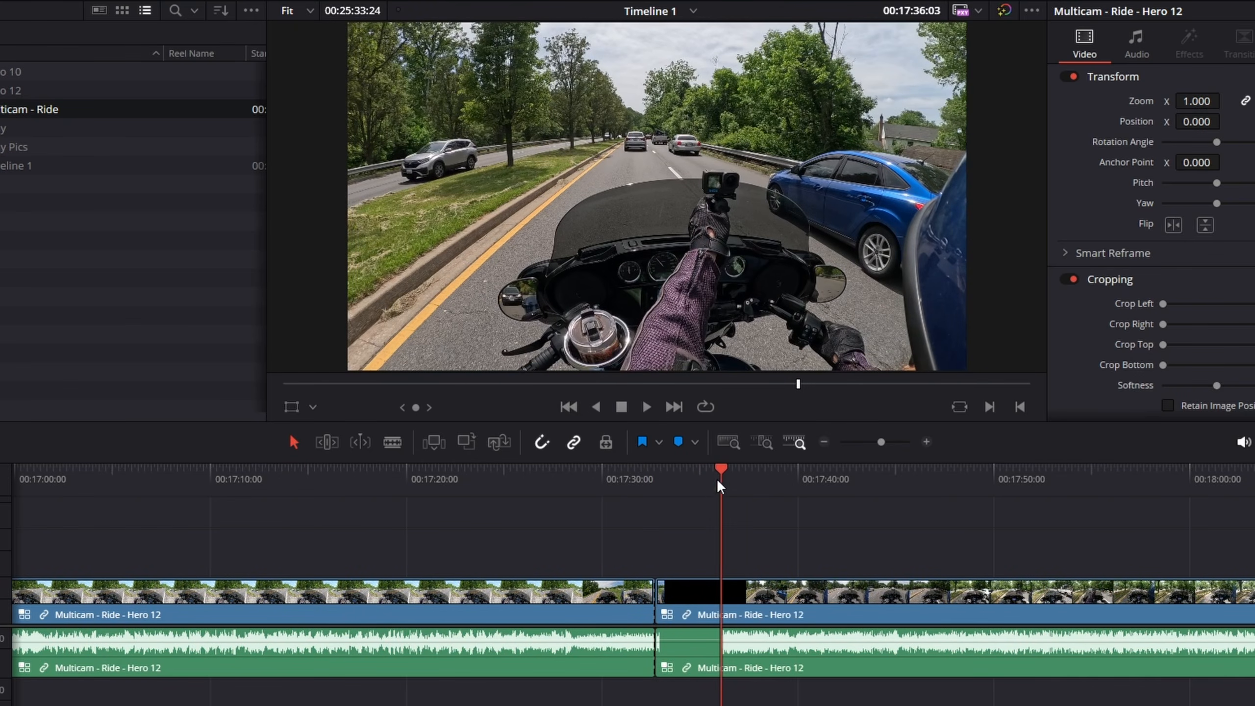
pyautogui.hotkey('ctrl', 'b')
pyautogui.click(691, 606)
pyautogui.press('Delete')
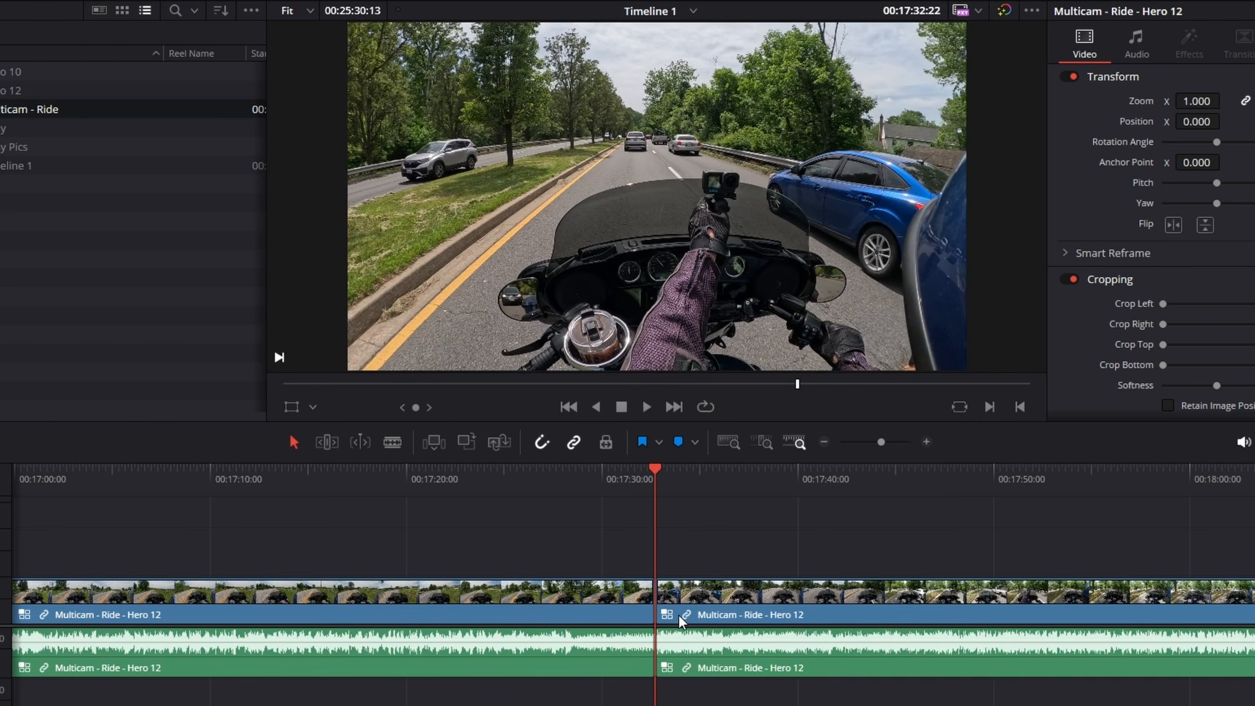
# Step: Play back the edited timeline from the start
pyautogui.scroll(-15, 680, 587)
pyautogui.scroll(6, 670, 583)
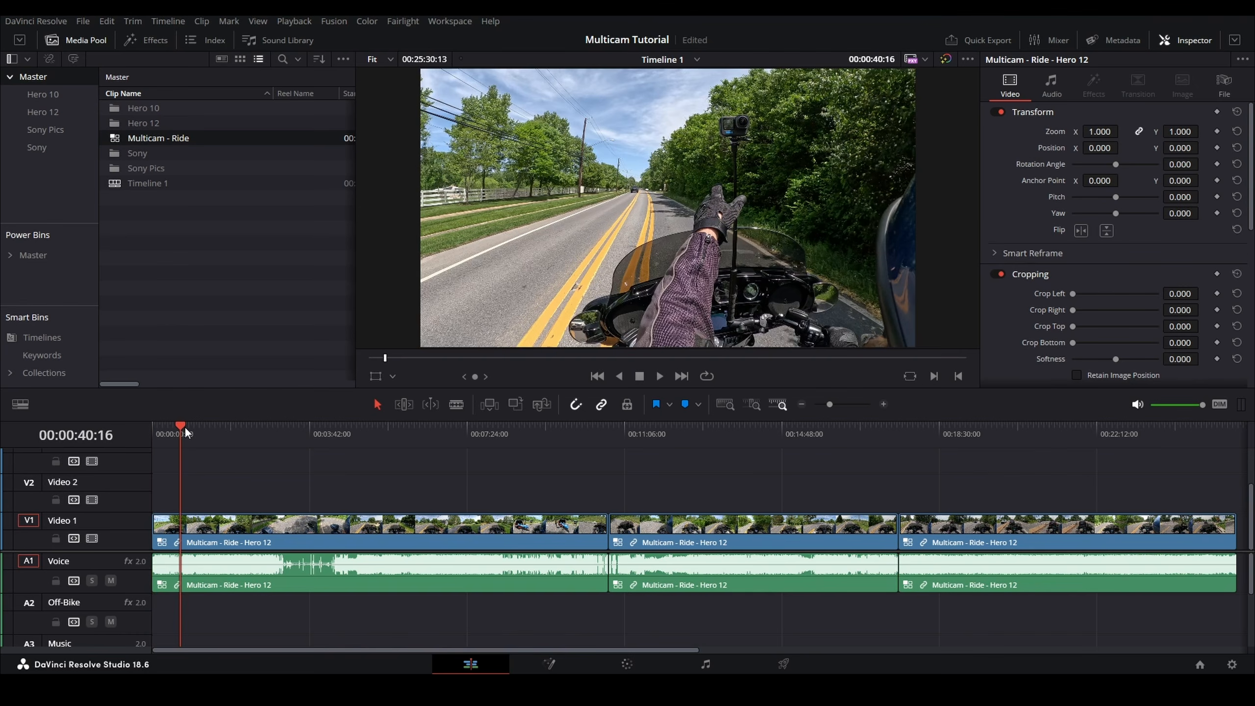
pyautogui.press('space')
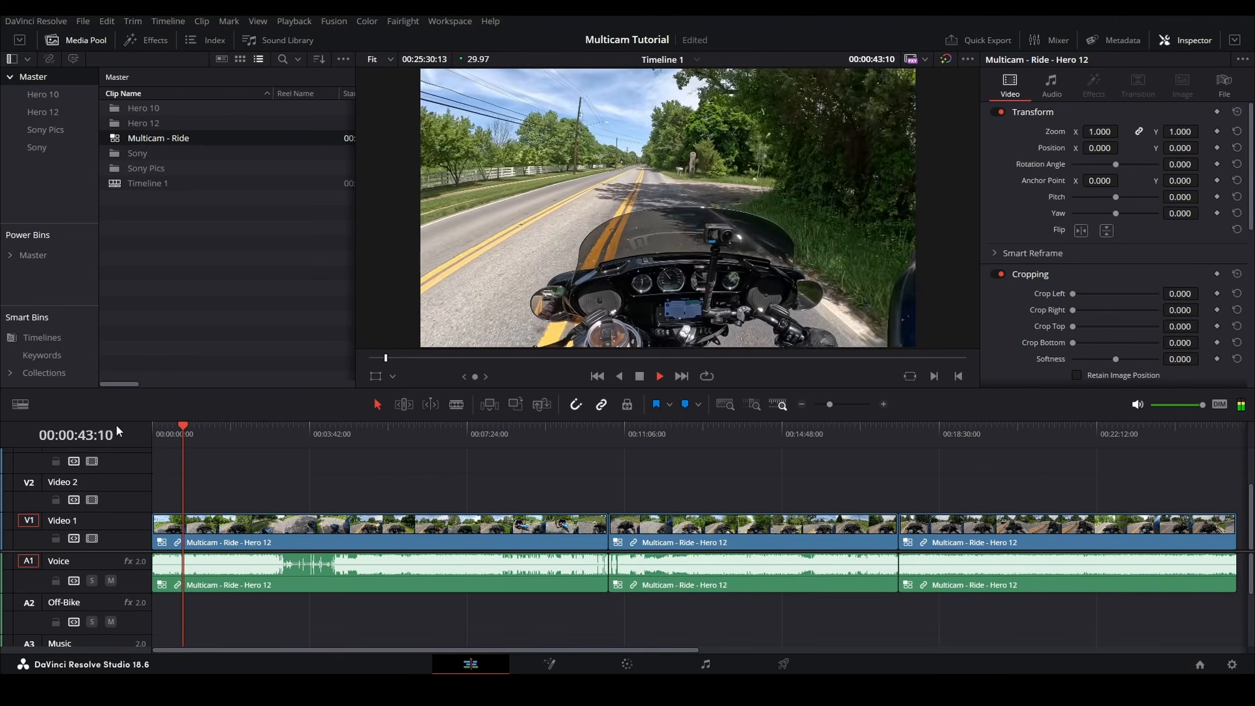
pyautogui.press('space')
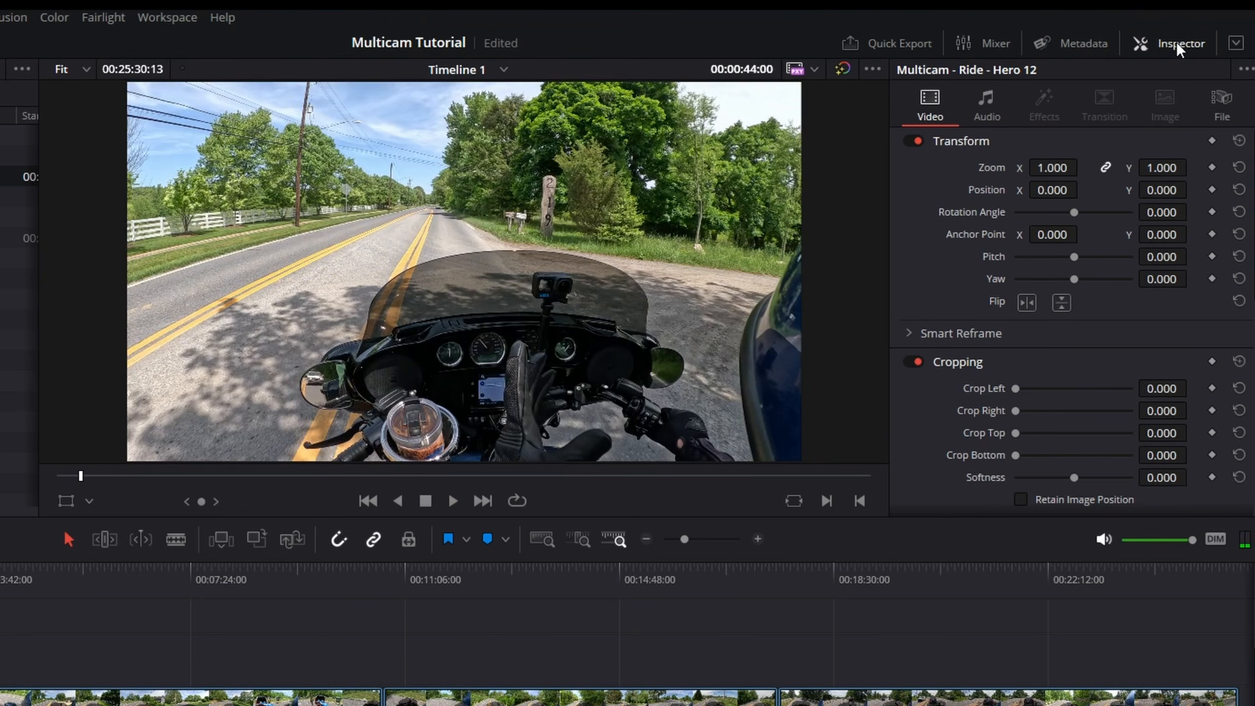
# Step: Close the Inspector, show two viewers and set the source viewer to Multicam mode
pyautogui.click(1191, 41)
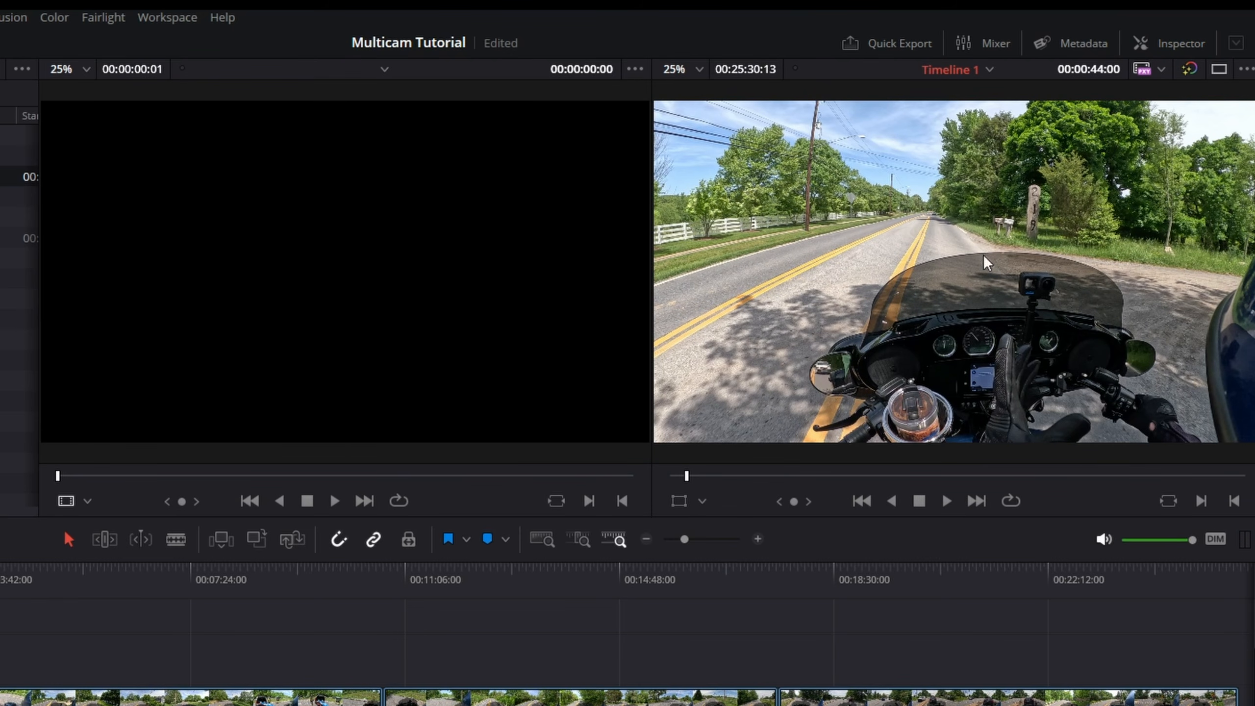
pyautogui.click(1218, 74)
pyautogui.click(1218, 74)
pyautogui.click(1217, 74)
pyautogui.click(1218, 74)
pyautogui.click(88, 502)
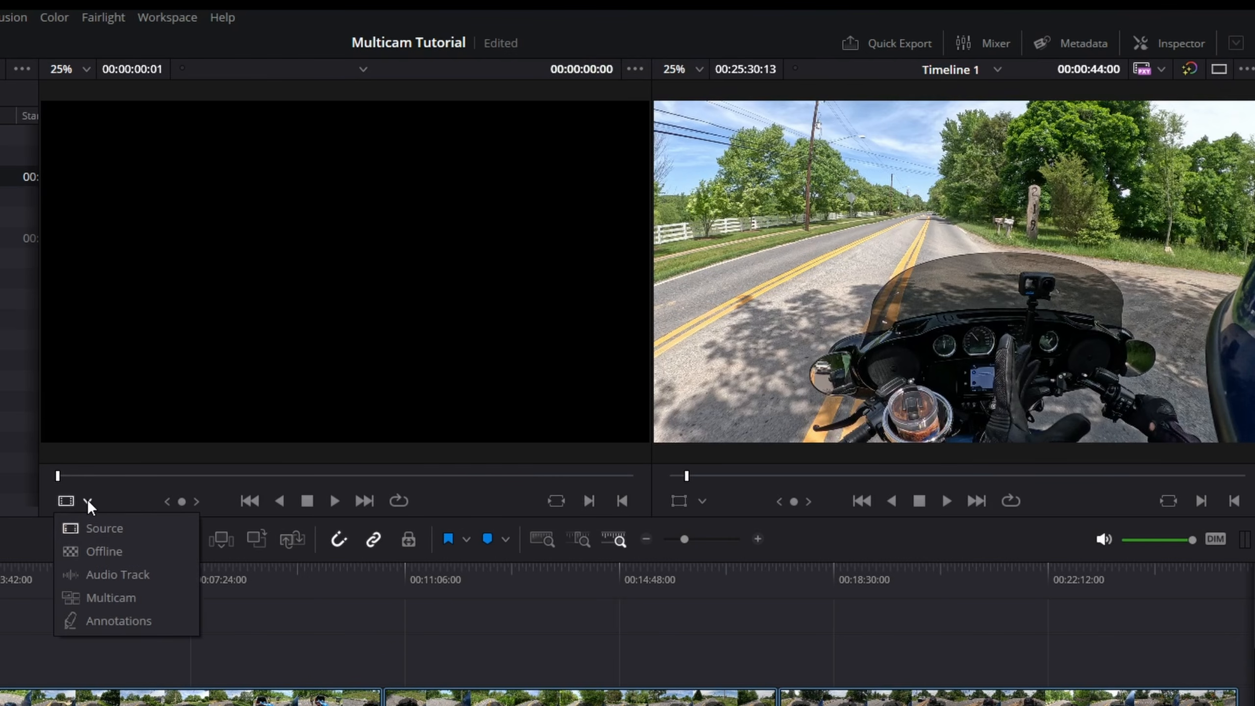
pyautogui.click(101, 598)
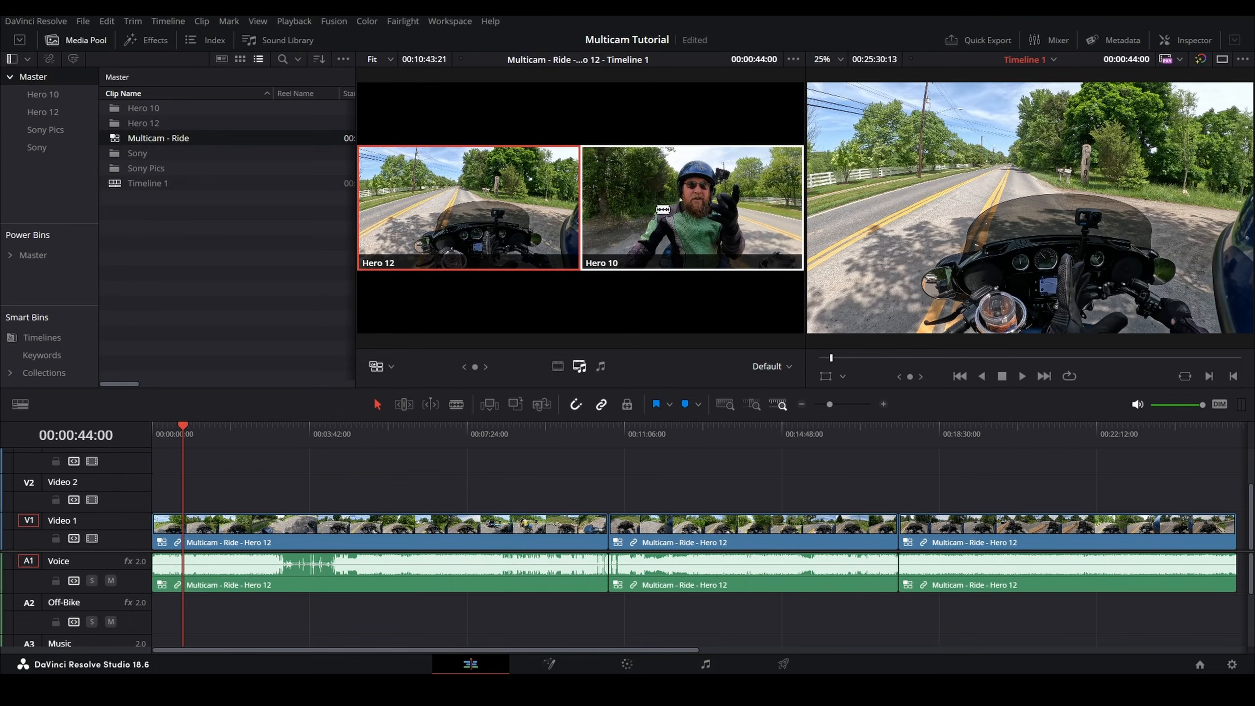
# Step: Switch the clip to the Hero 10 angle, then undo that switch
pyautogui.click(663, 210)
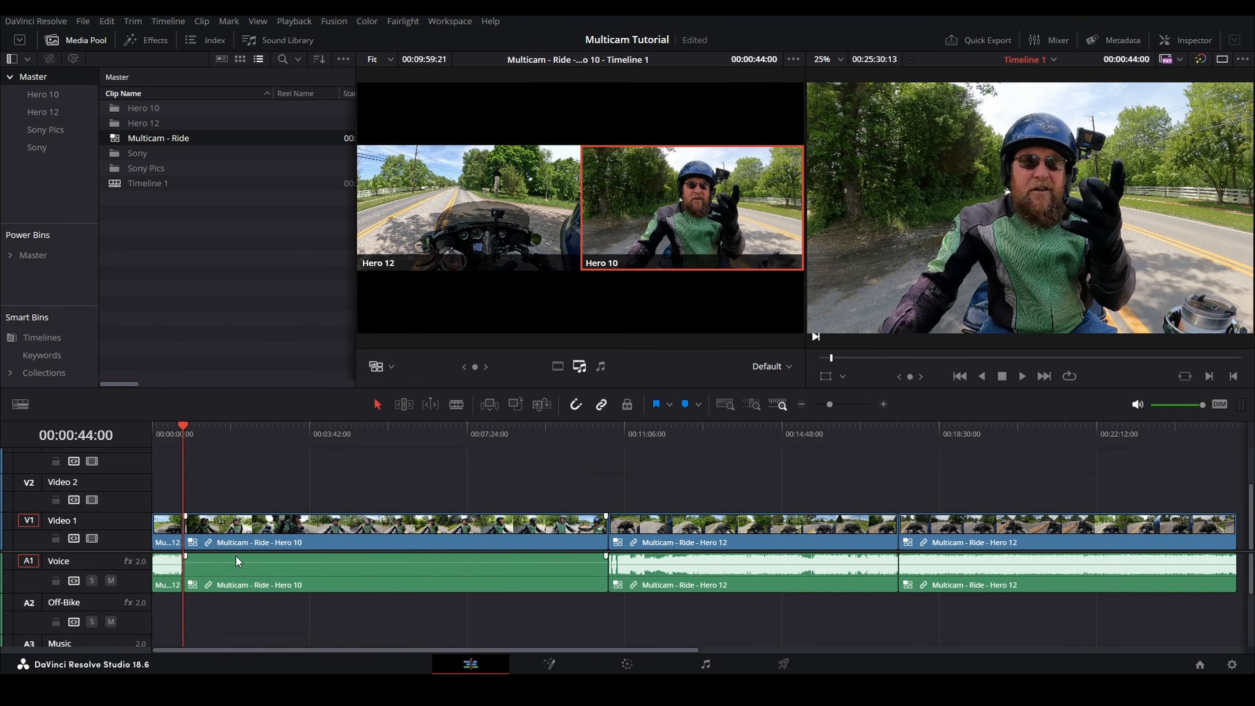
pyautogui.hotkey('ctrl', 'z')
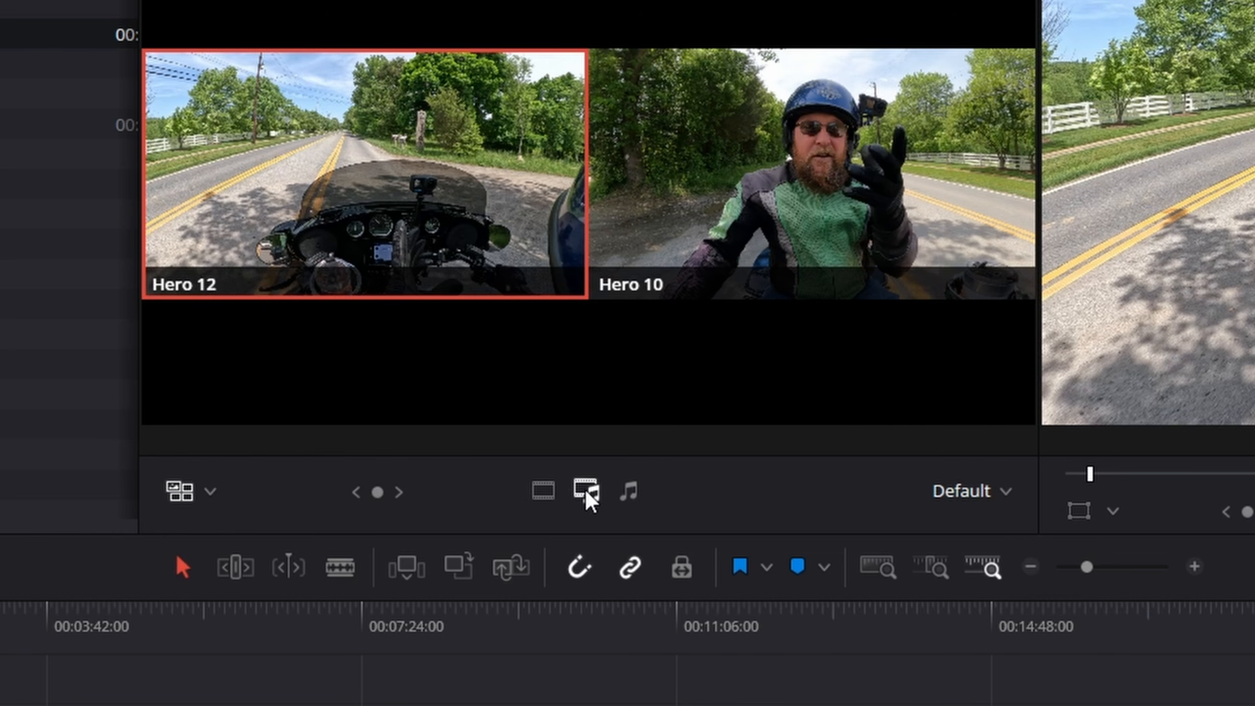
# Step: Set multicam angle switching to video only and switch the clip's video to the Hero 10 angle
pyautogui.click(632, 491)
pyautogui.click(549, 495)
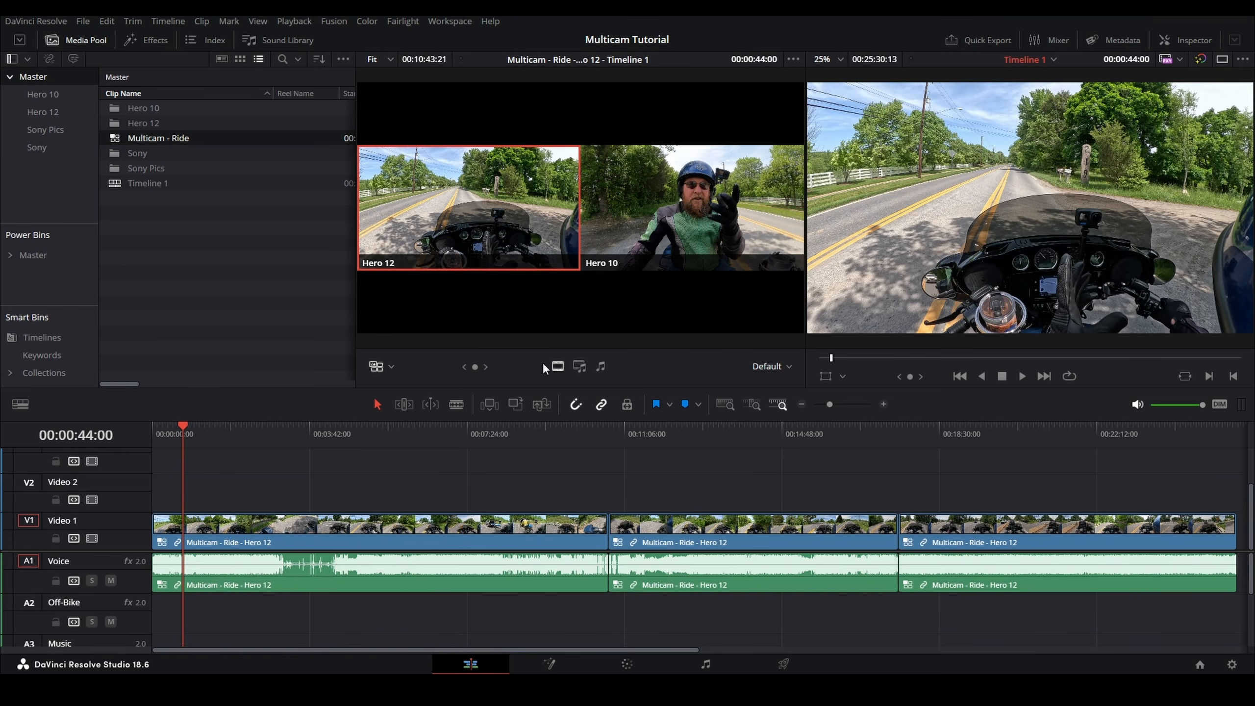
pyautogui.click(650, 214)
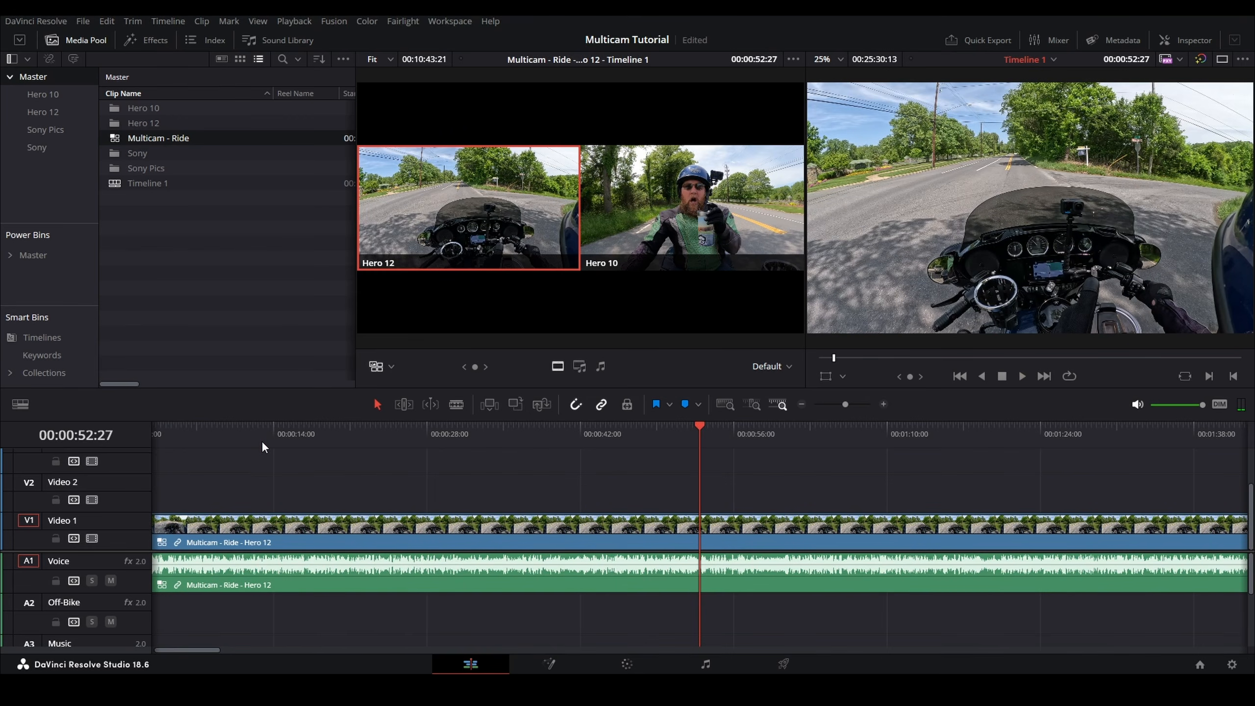
# Step: Play from near the start and live-switch between the Hero 12 and Hero 10 angles during playback
pyautogui.click(262, 440)
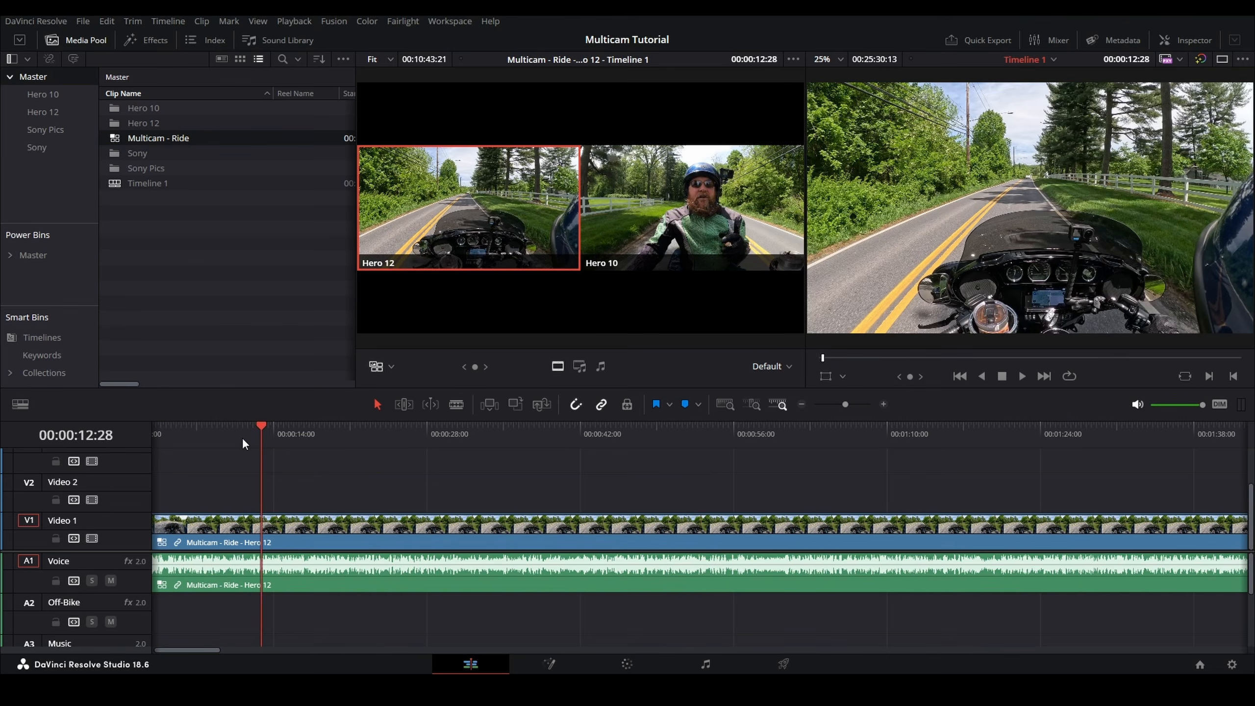
pyautogui.press('space')
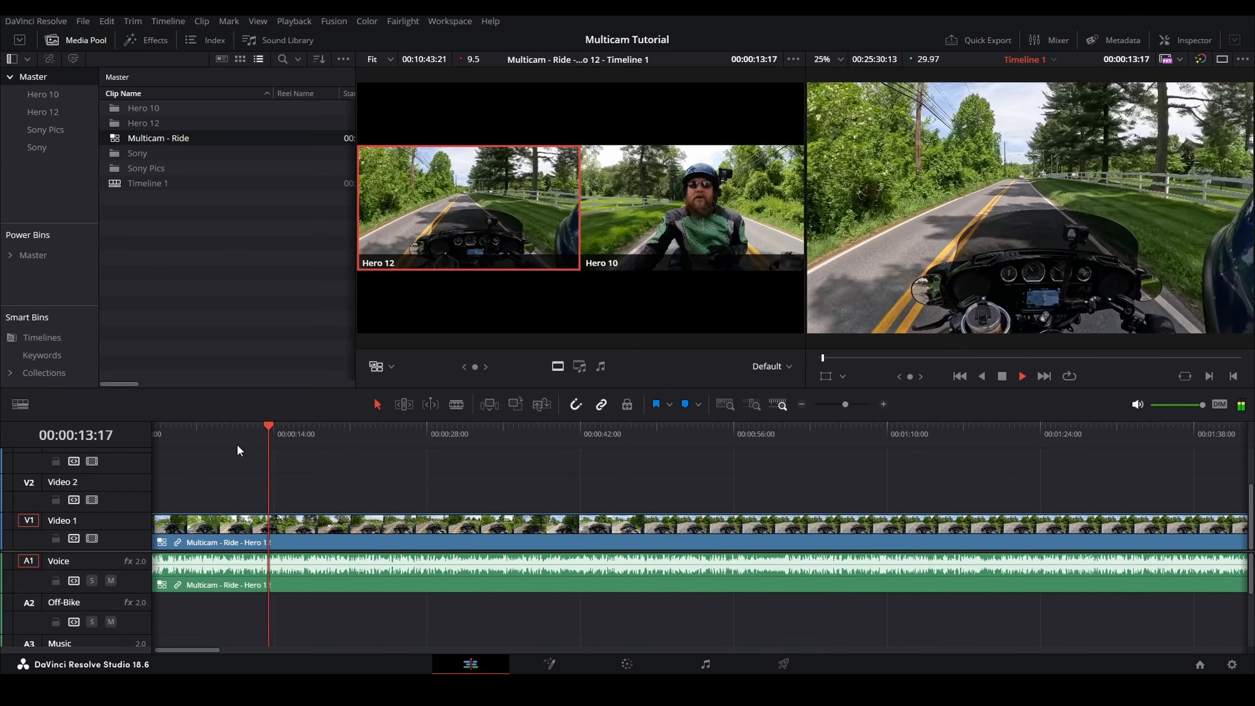
pyautogui.press('2')
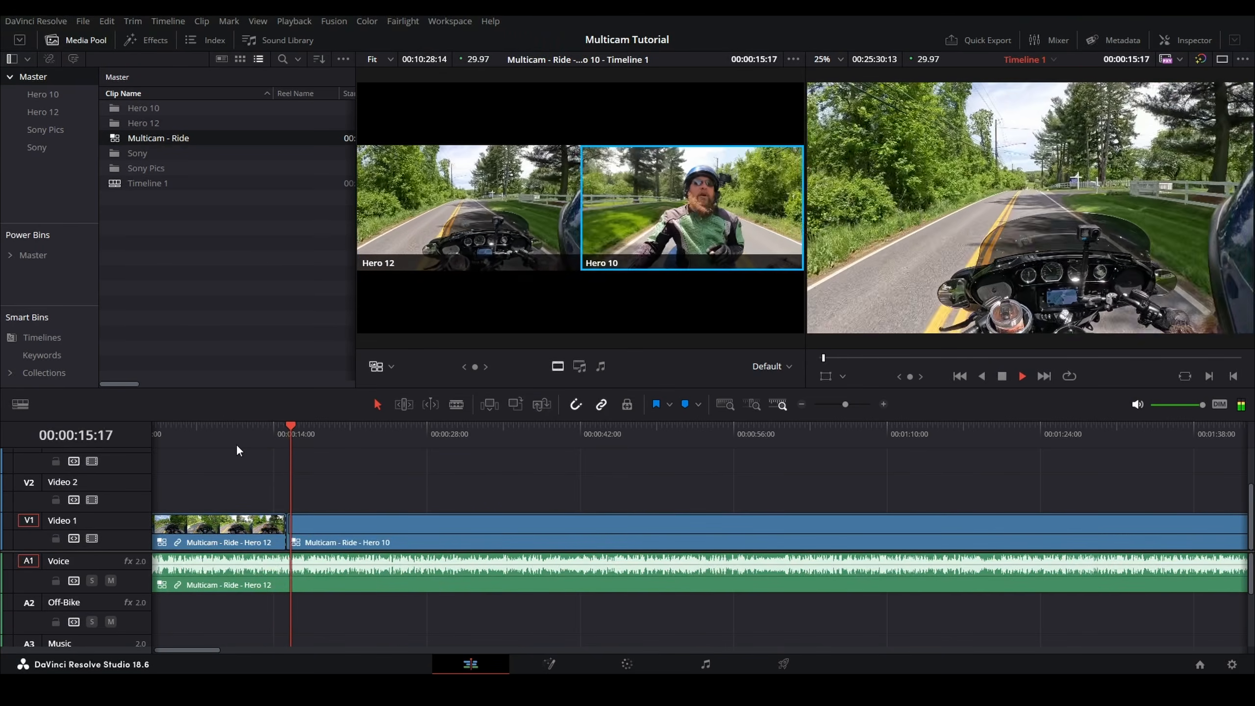
pyautogui.press('1')
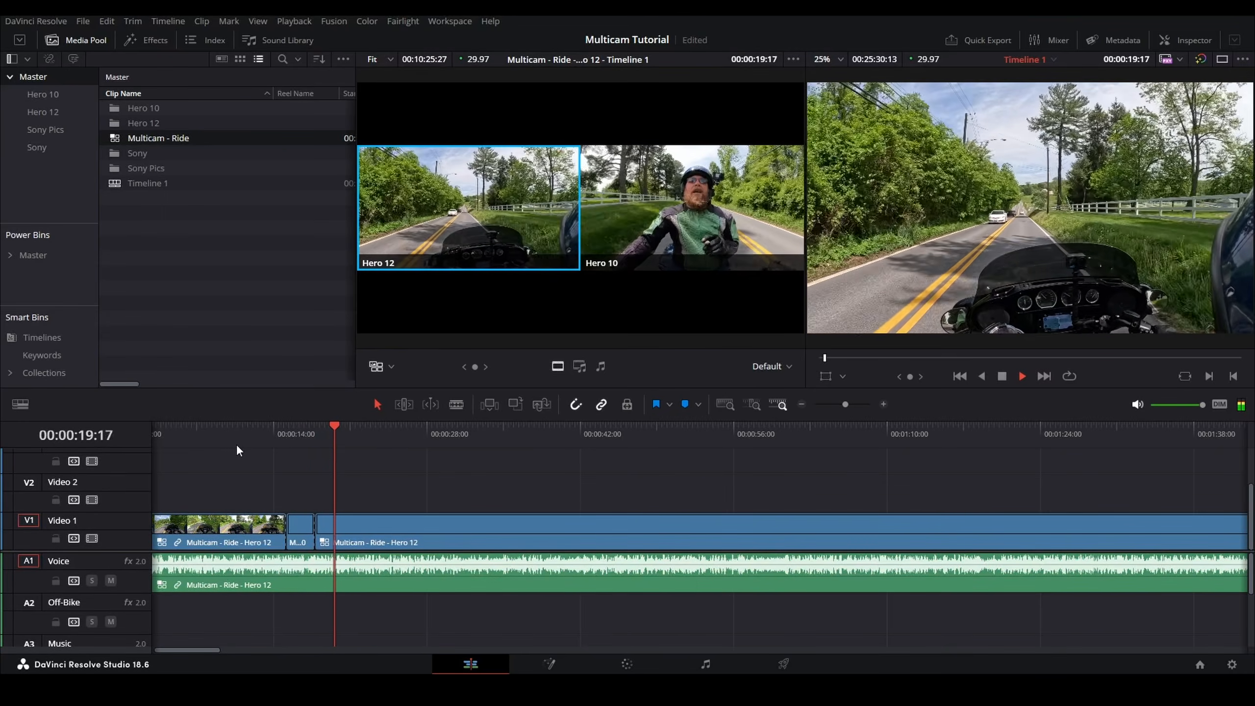
pyautogui.press('2')
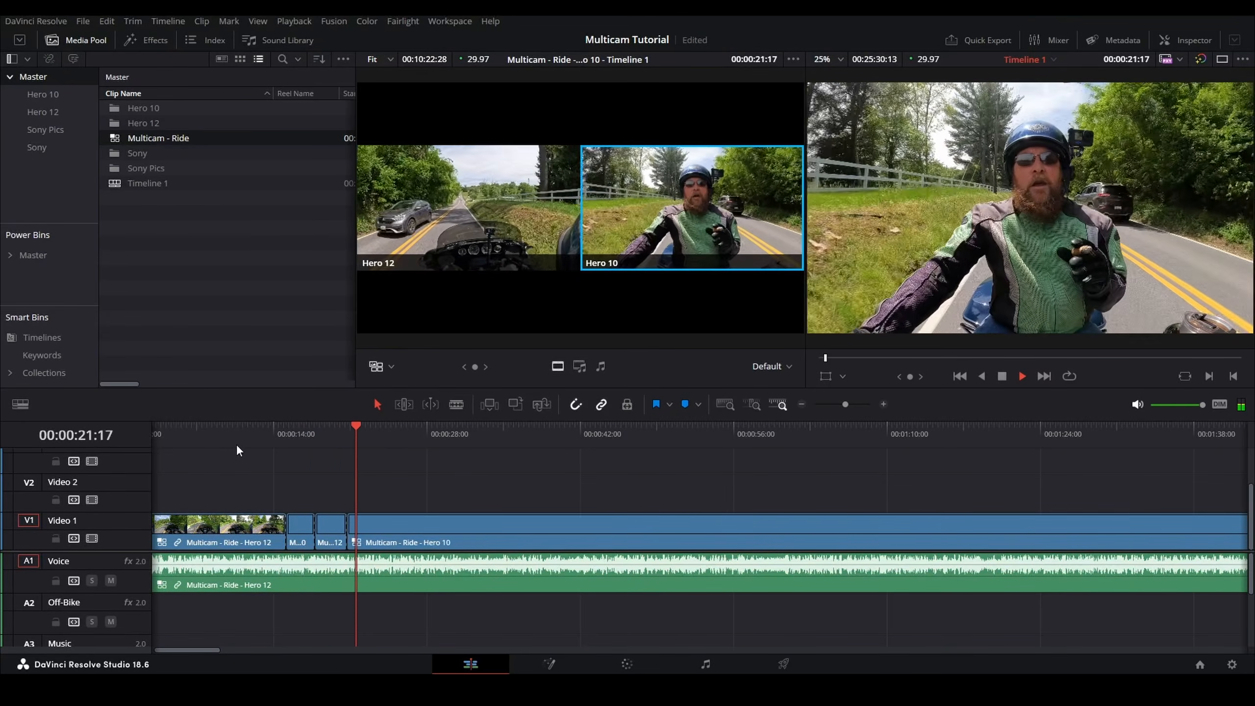
pyautogui.press('1')
pyautogui.press('2')
pyautogui.press('1')
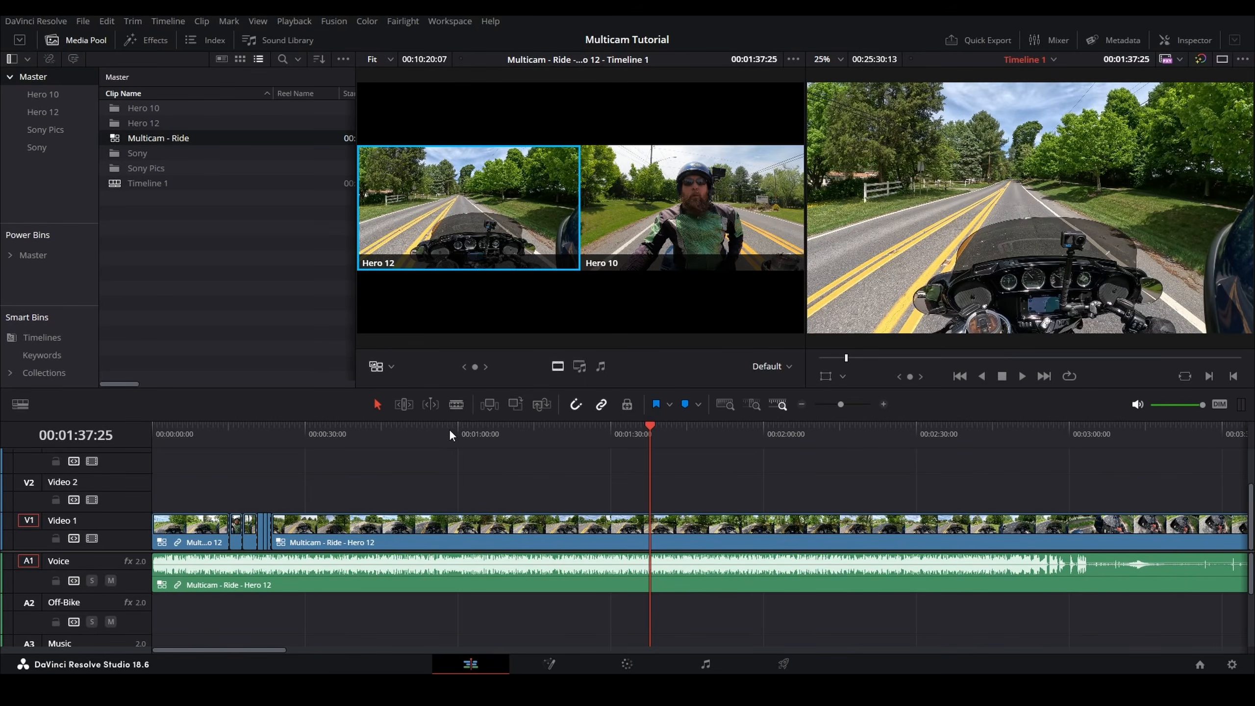
# Step: Blade the multicam clip at about 00:00:59 on the timeline
pyautogui.click(454, 429)
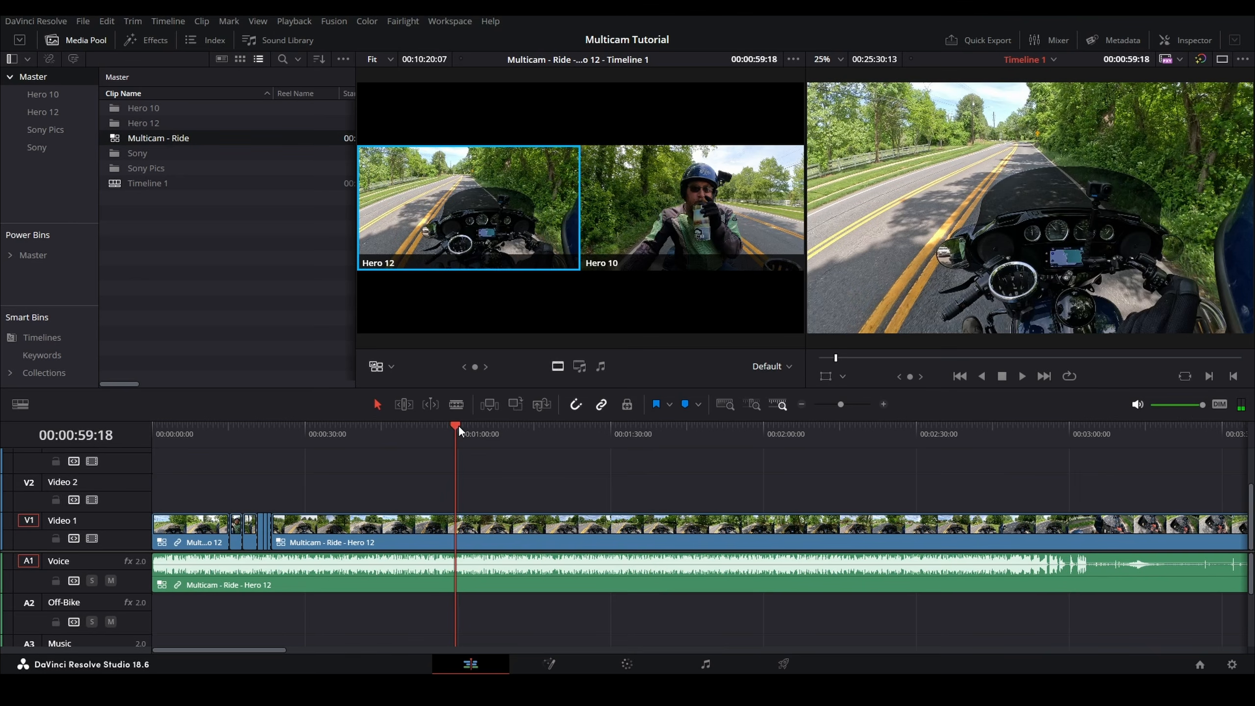
pyautogui.hotkey('ctrl', 'b')
pyautogui.click(649, 434)
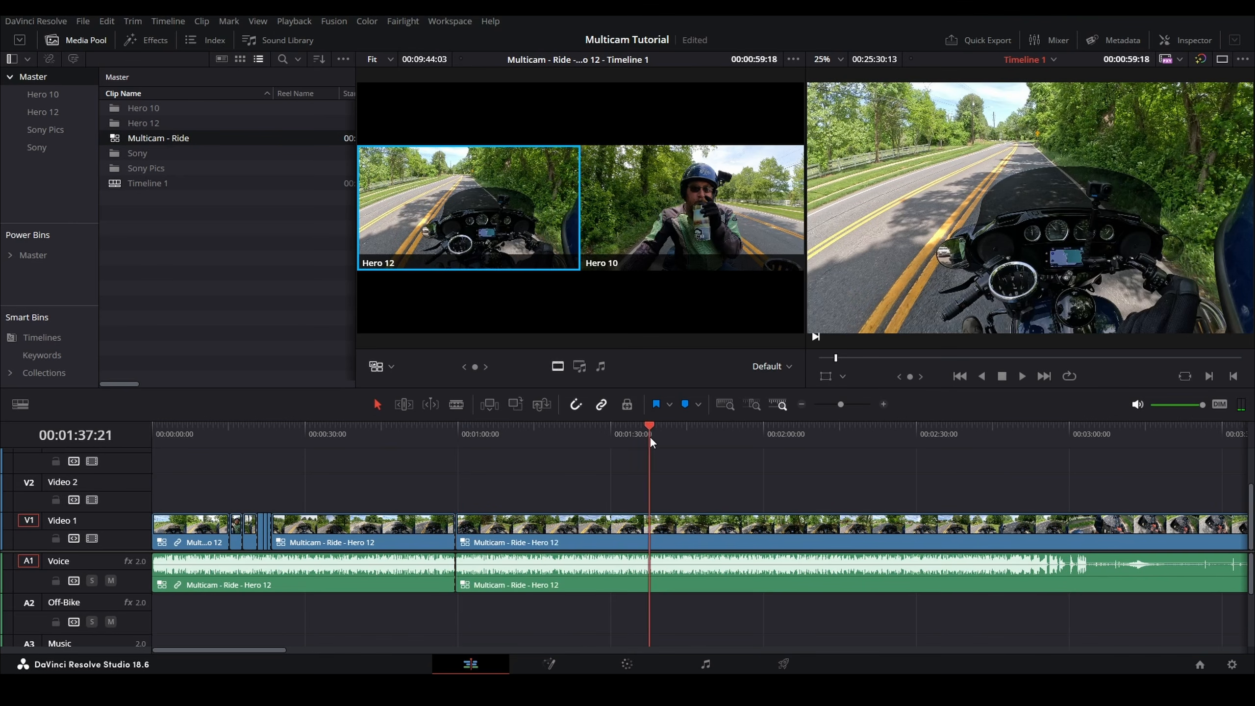
# Step: Blade the multicam clip at 00:01:37:21 and ripple-delete the section between the 00:00:59 and 00:01:37 cuts
pyautogui.hotkey('ctrl', 'b')
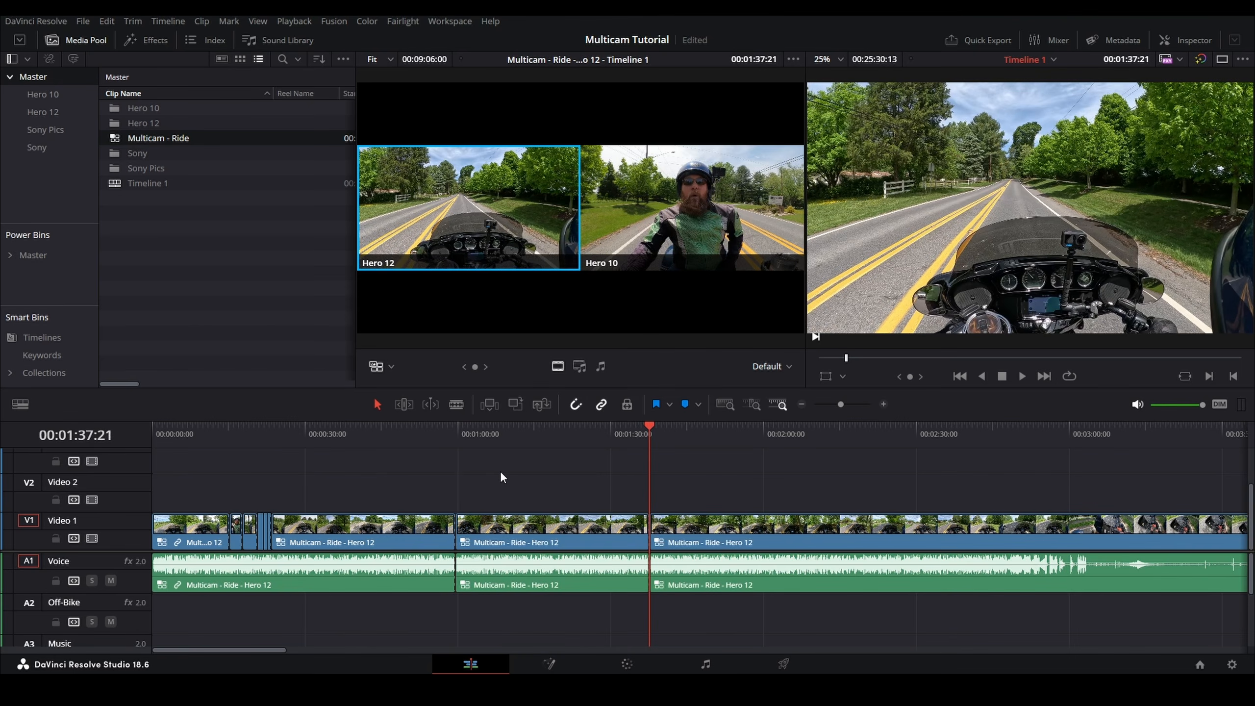
pyautogui.moveTo(494, 469); pyautogui.dragTo(549, 620)
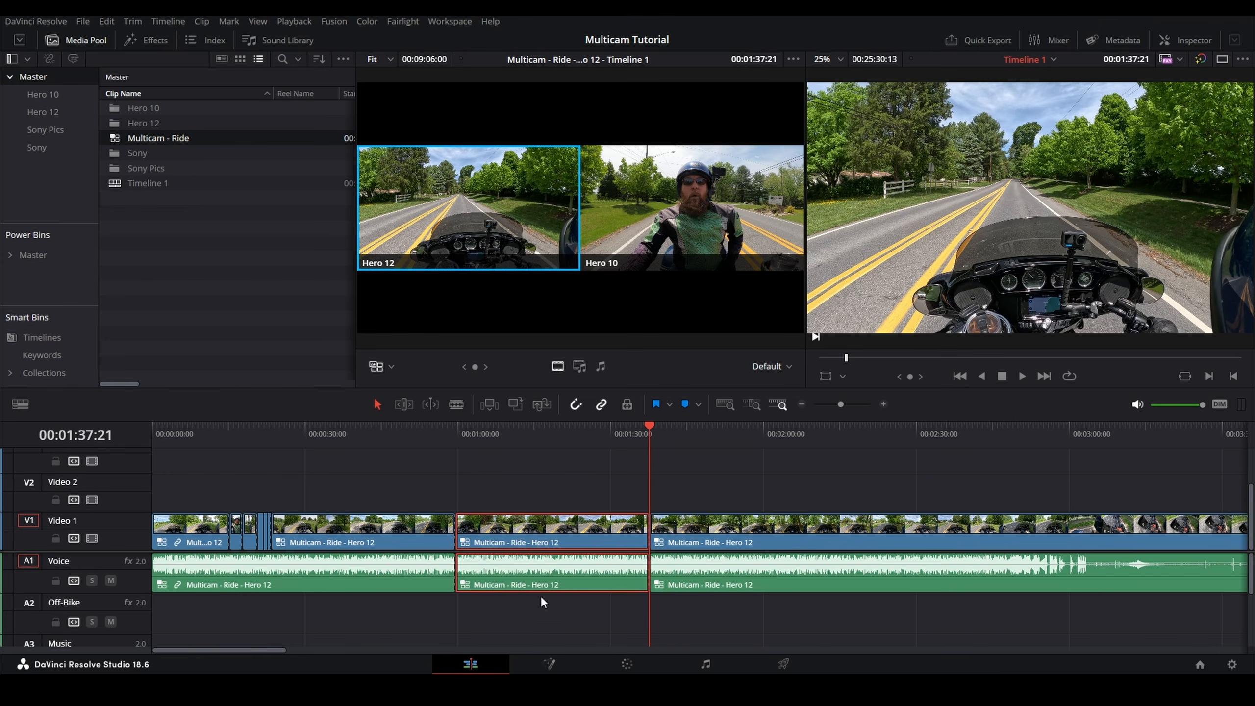
pyautogui.press('BackSpace')
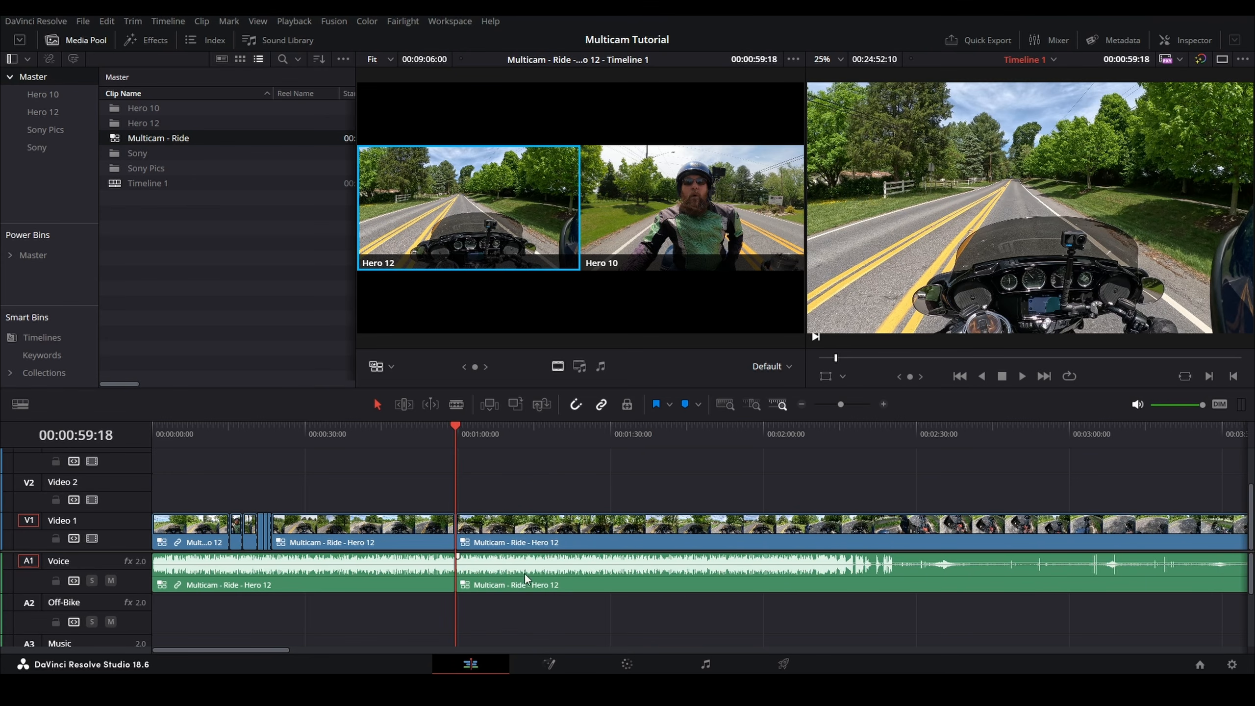
# Step: Select the video and audio of the multicam clip after the 00:00:59 cut and link them together
pyautogui.moveTo(508, 479); pyautogui.dragTo(545, 598)
pyautogui.click(558, 471)
pyautogui.click(540, 533)
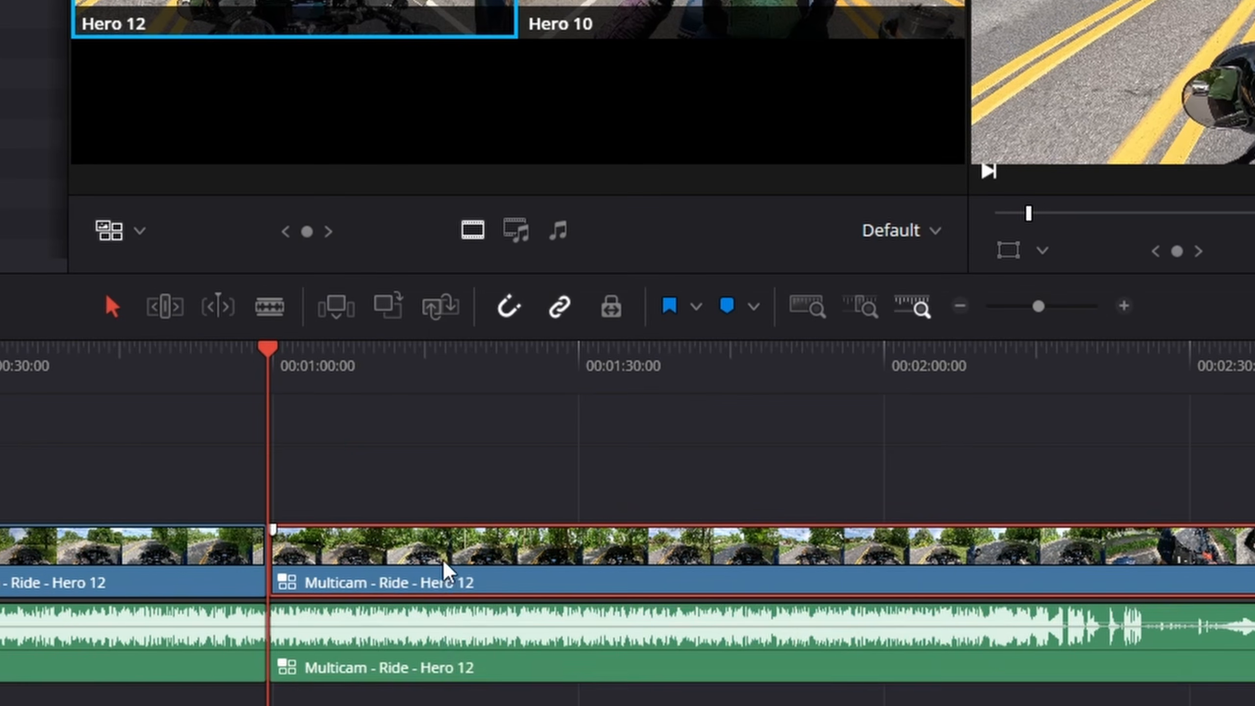
pyautogui.click(546, 498)
pyautogui.click(490, 574)
pyautogui.rightClick(491, 575)
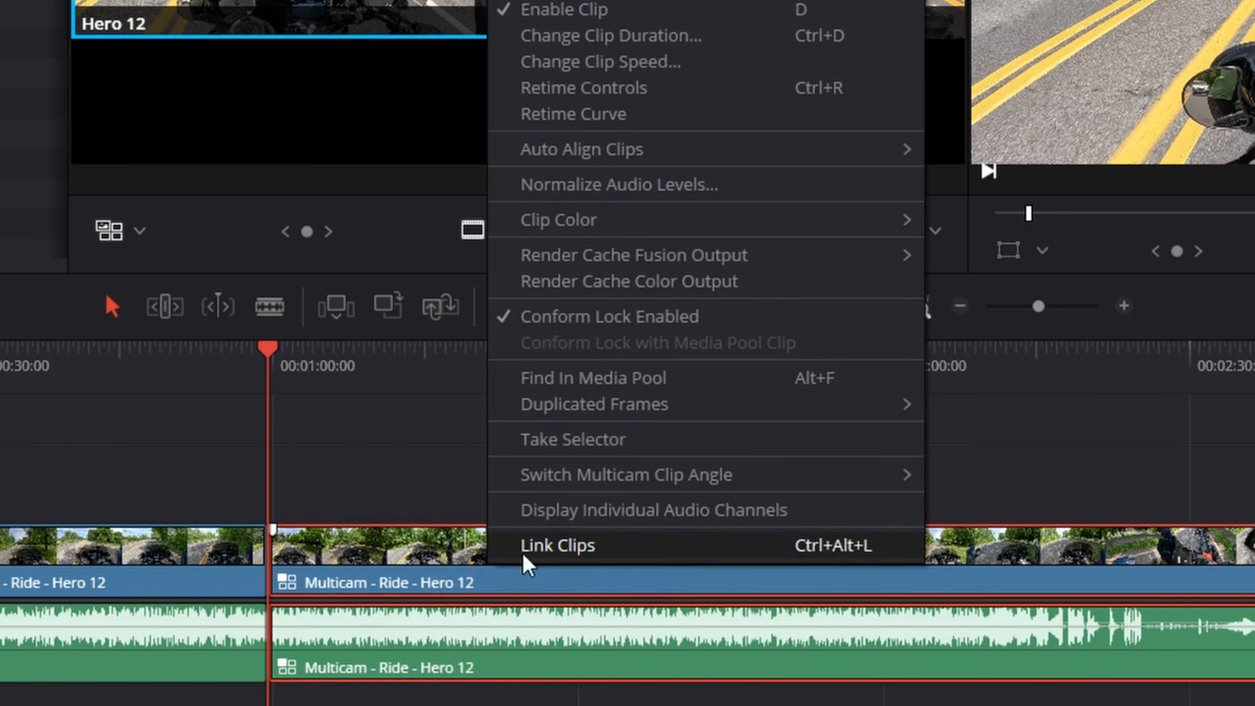
pyautogui.click(550, 557)
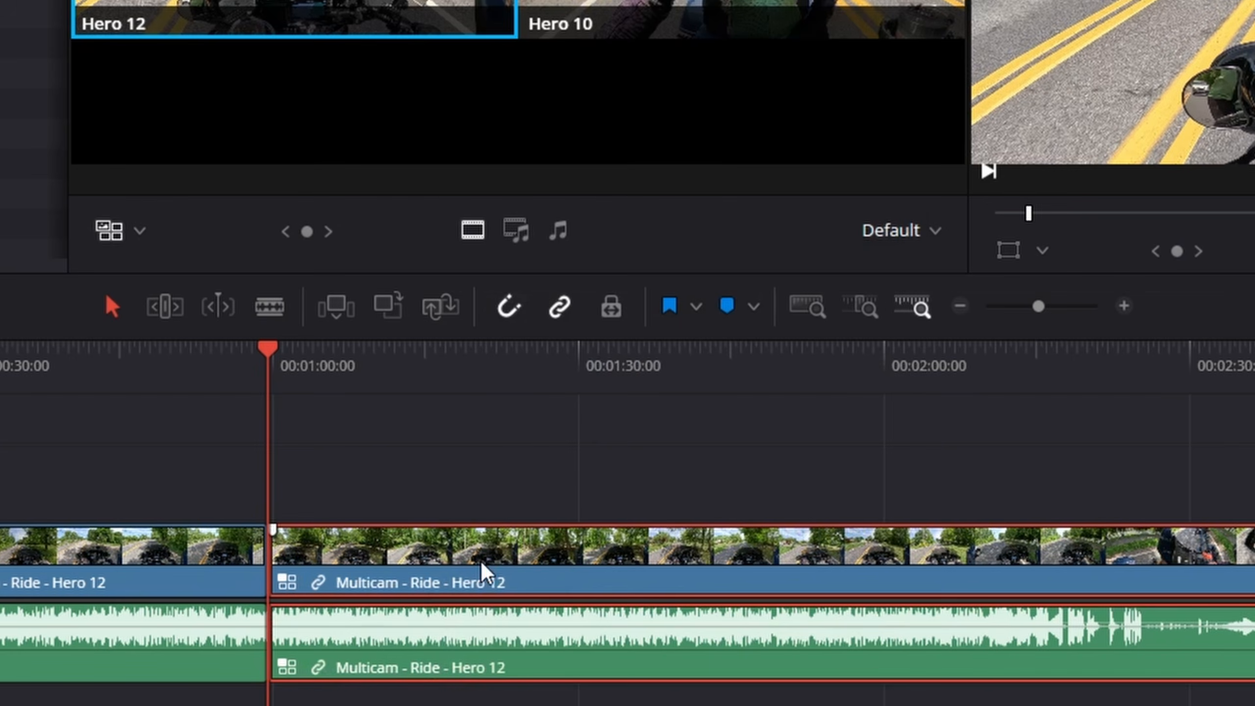
pyautogui.rightClick(482, 574)
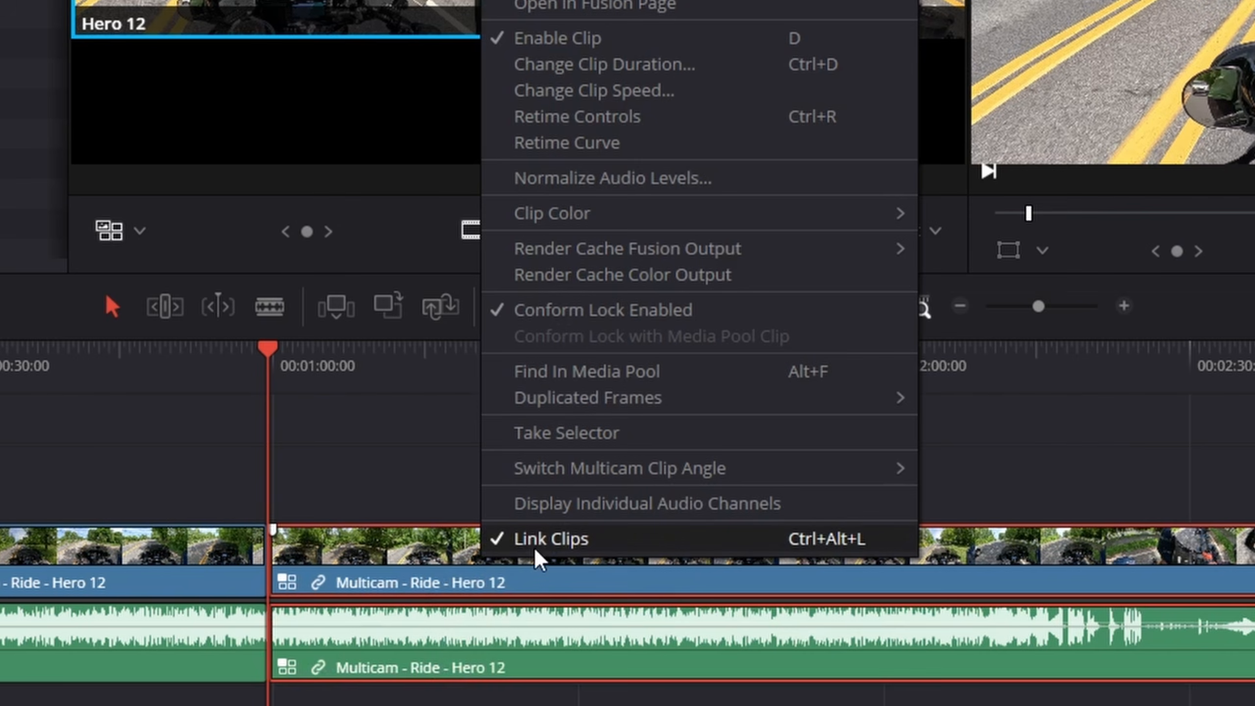
pyautogui.press('Escape')
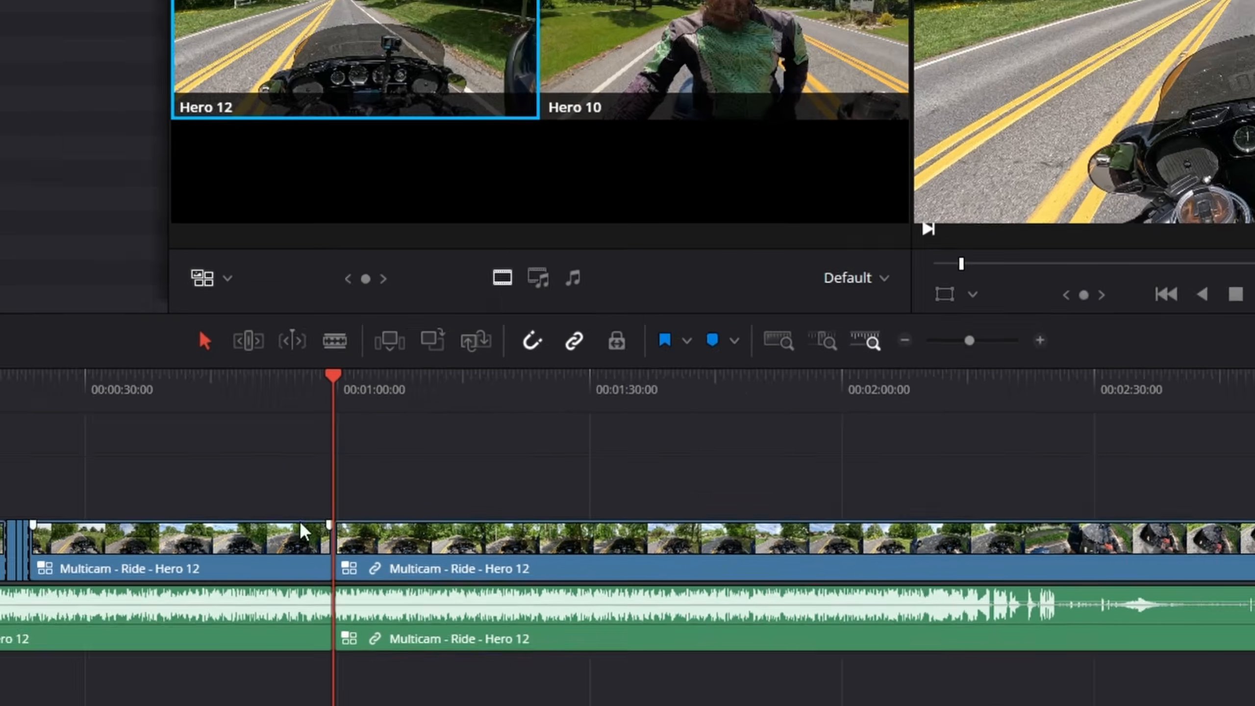
# Step: Select the first timeline segment and inspect the edit around 00:00:15 at a closer timeline zoom
pyautogui.click(204, 534)
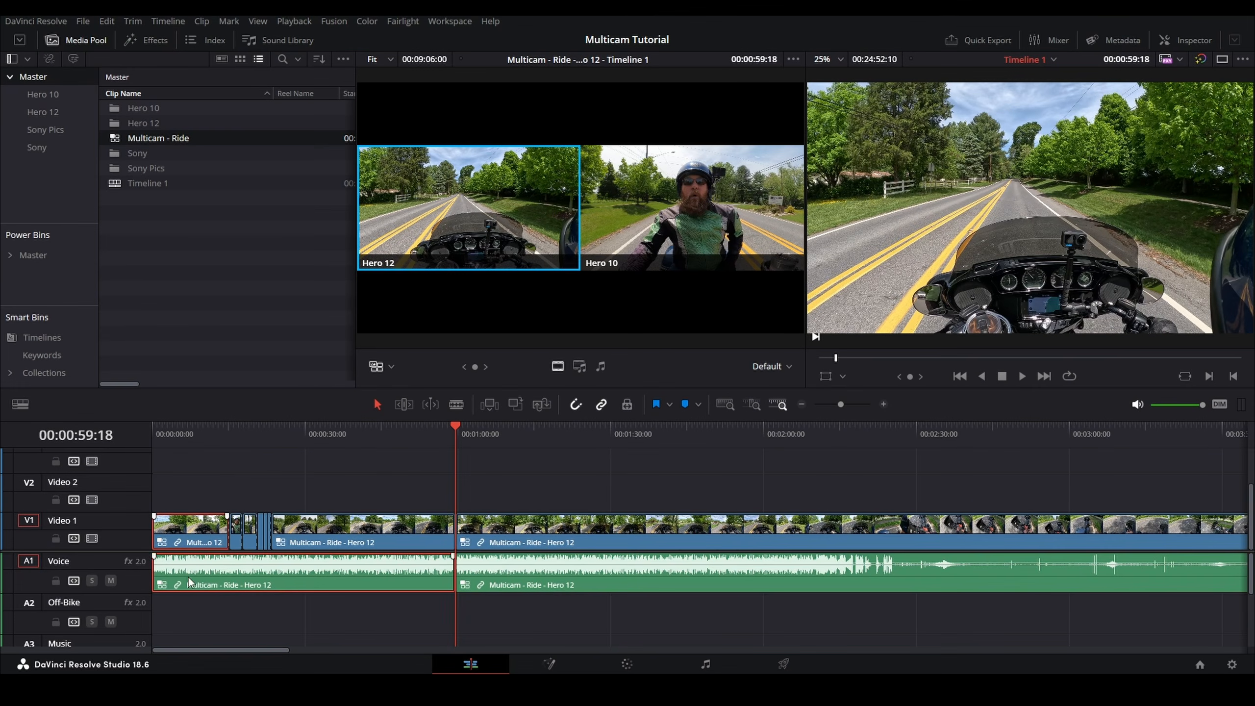
pyautogui.click(230, 434)
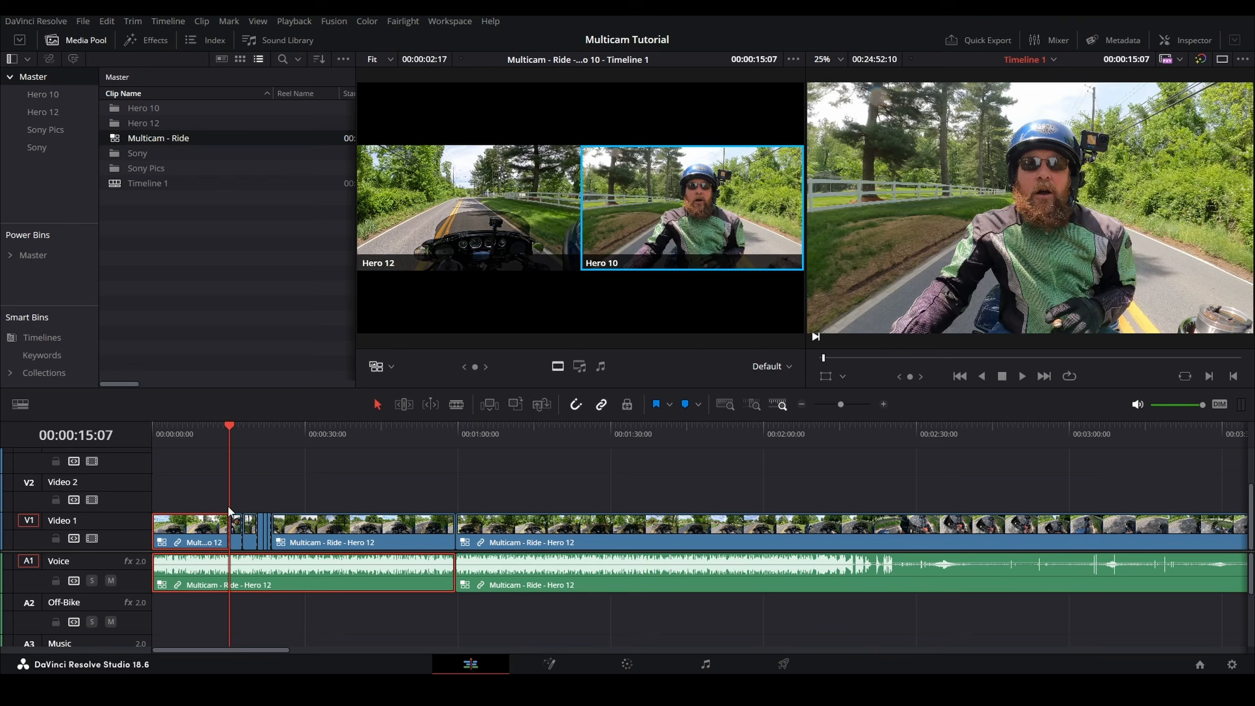
pyautogui.hotkey('ctrl', '=')
pyautogui.hotkey('ctrl', '=')
pyautogui.hotkey('ctrl', '=')
pyautogui.hotkey('ctrl', '=')
pyautogui.moveTo(809, 486); pyautogui.dragTo(1180, 540)
pyautogui.hotkey('ctrl', '-')
pyautogui.hotkey('ctrl', '-')
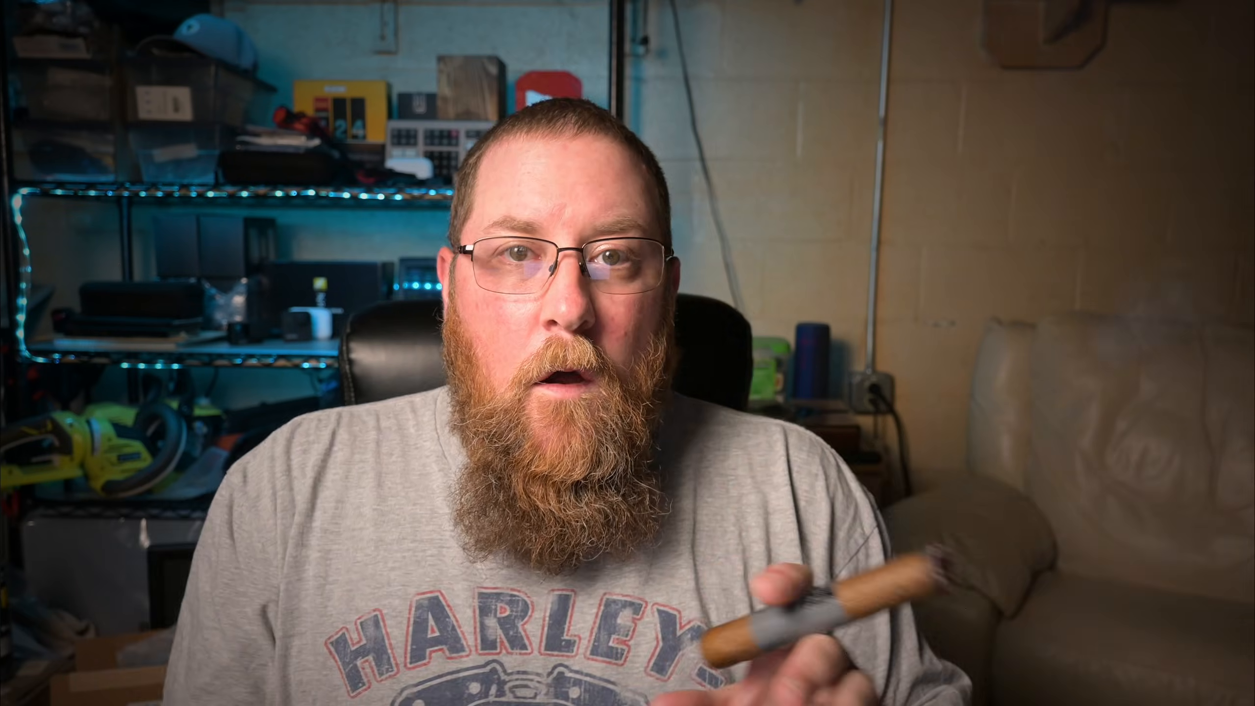